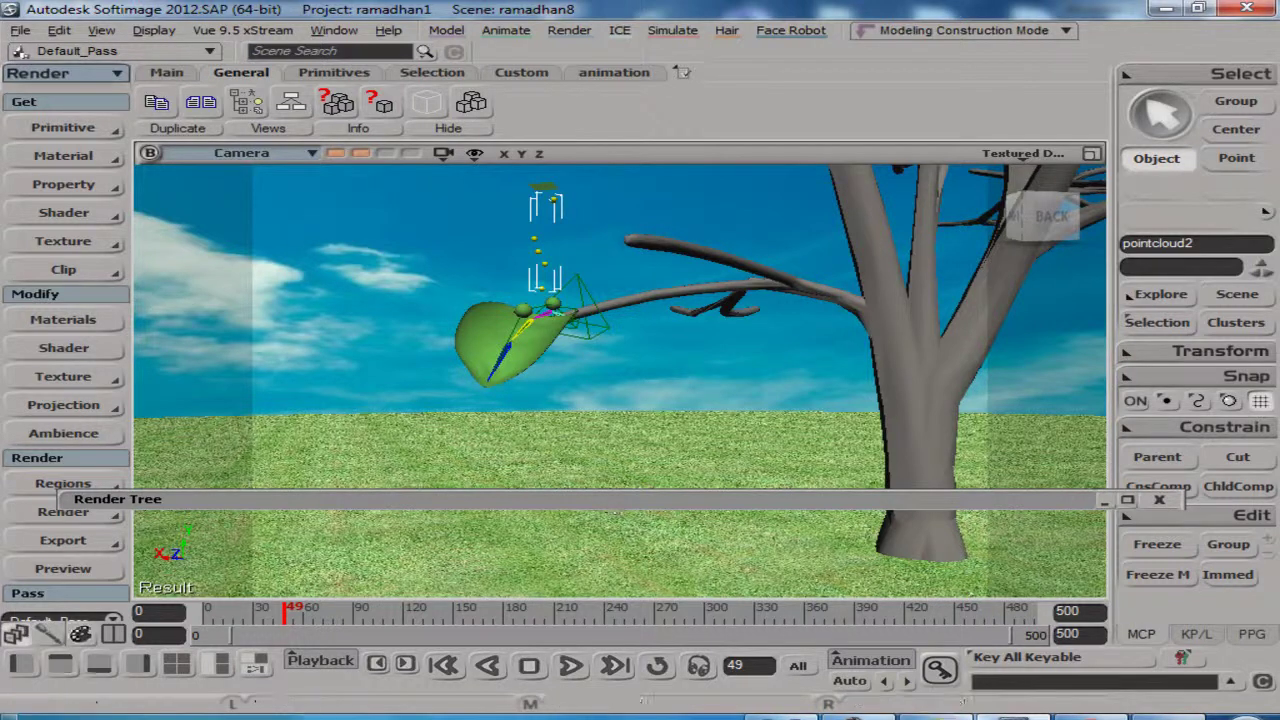
Switch to the image viewer and compare the rendered water-drop images dd, d11, d2 and d22
click(782, 717)
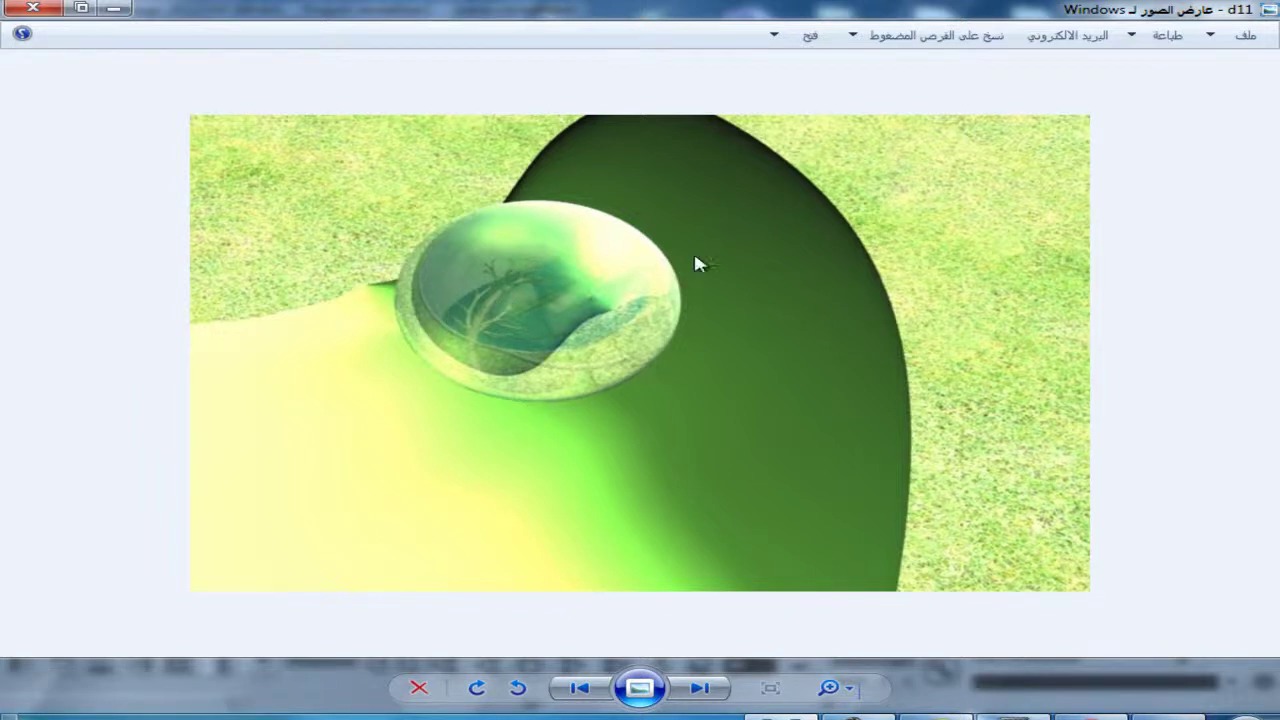
click(588, 688)
click(588, 688)
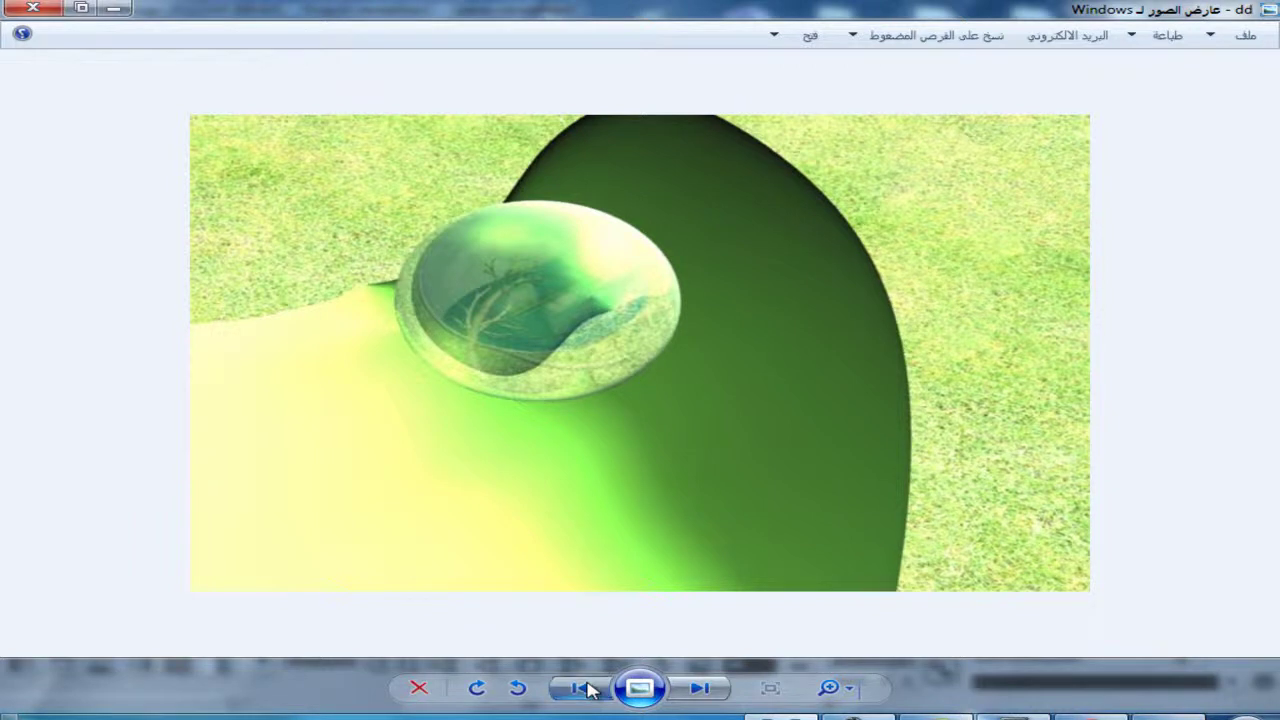
click(588, 688)
click(588, 688)
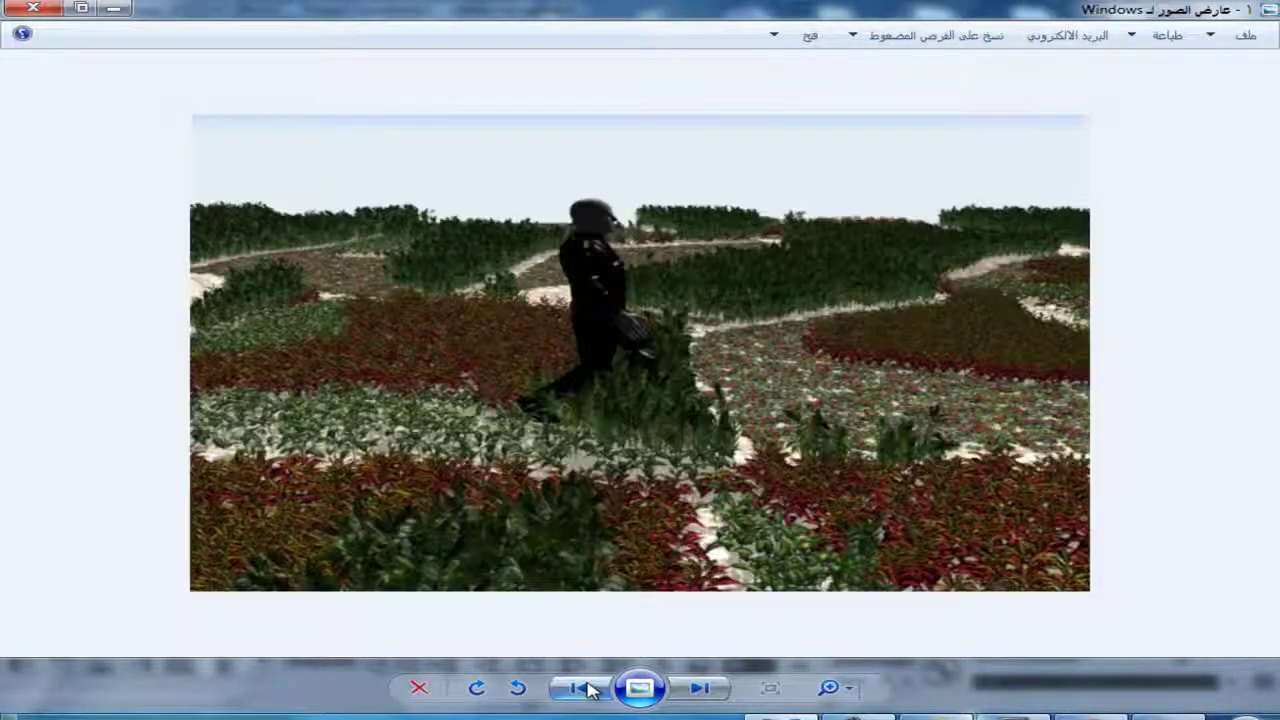
click(700, 689)
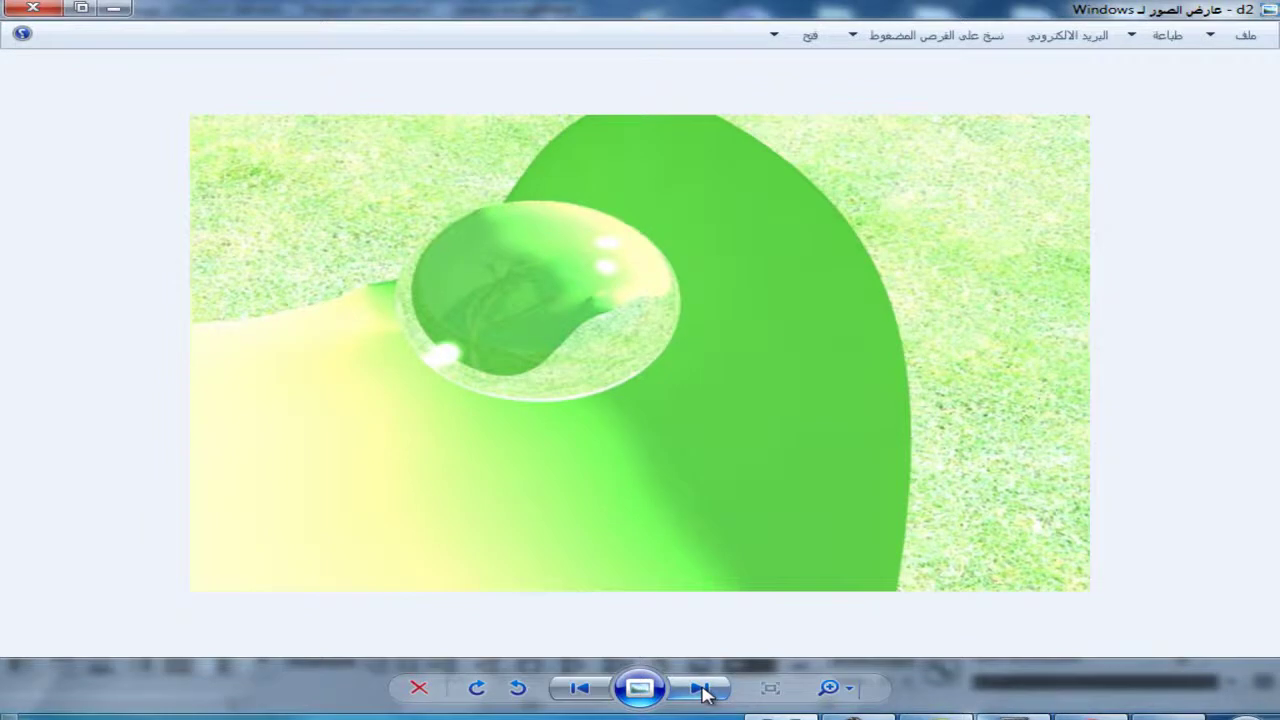
click(702, 689)
click(702, 689)
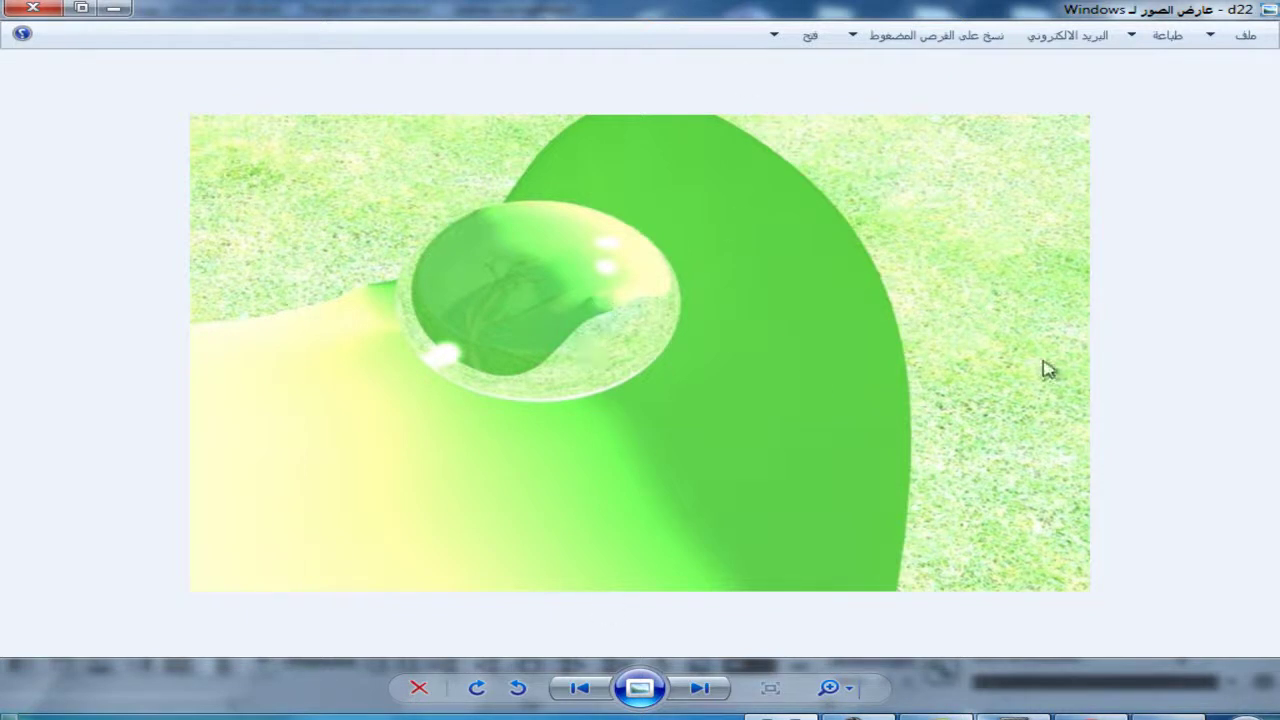
click(598, 688)
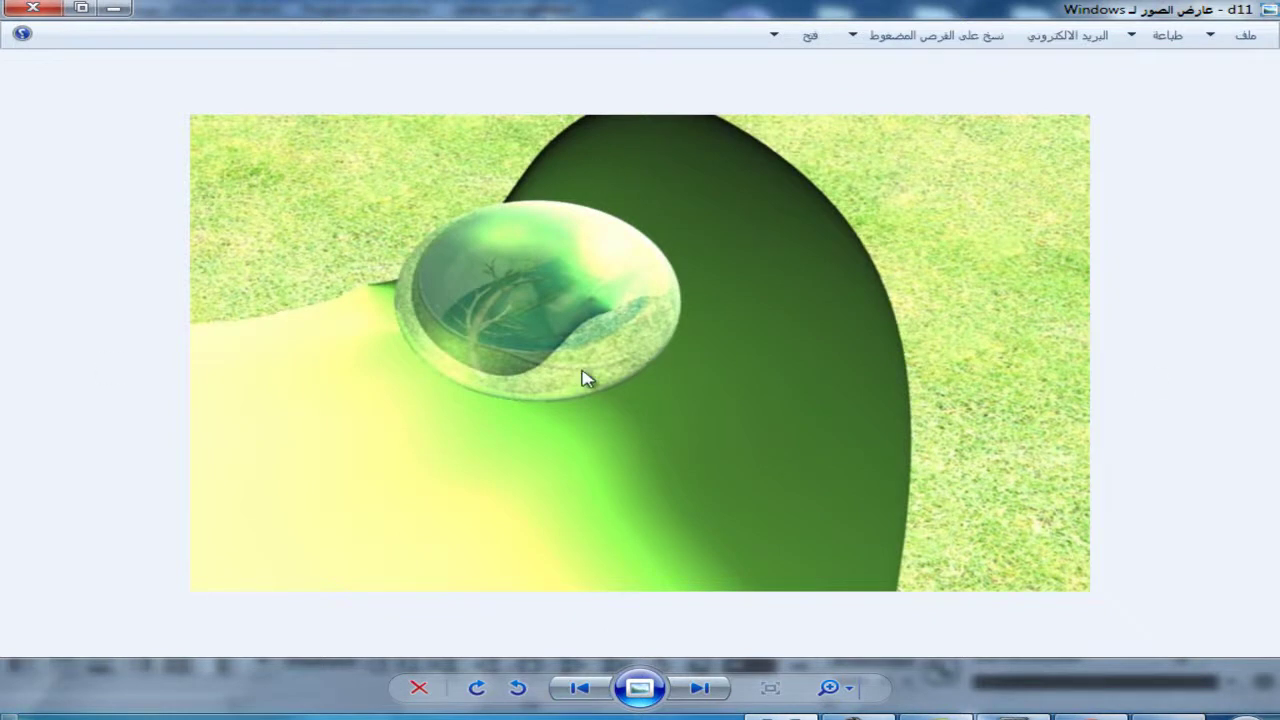
click(46, 10)
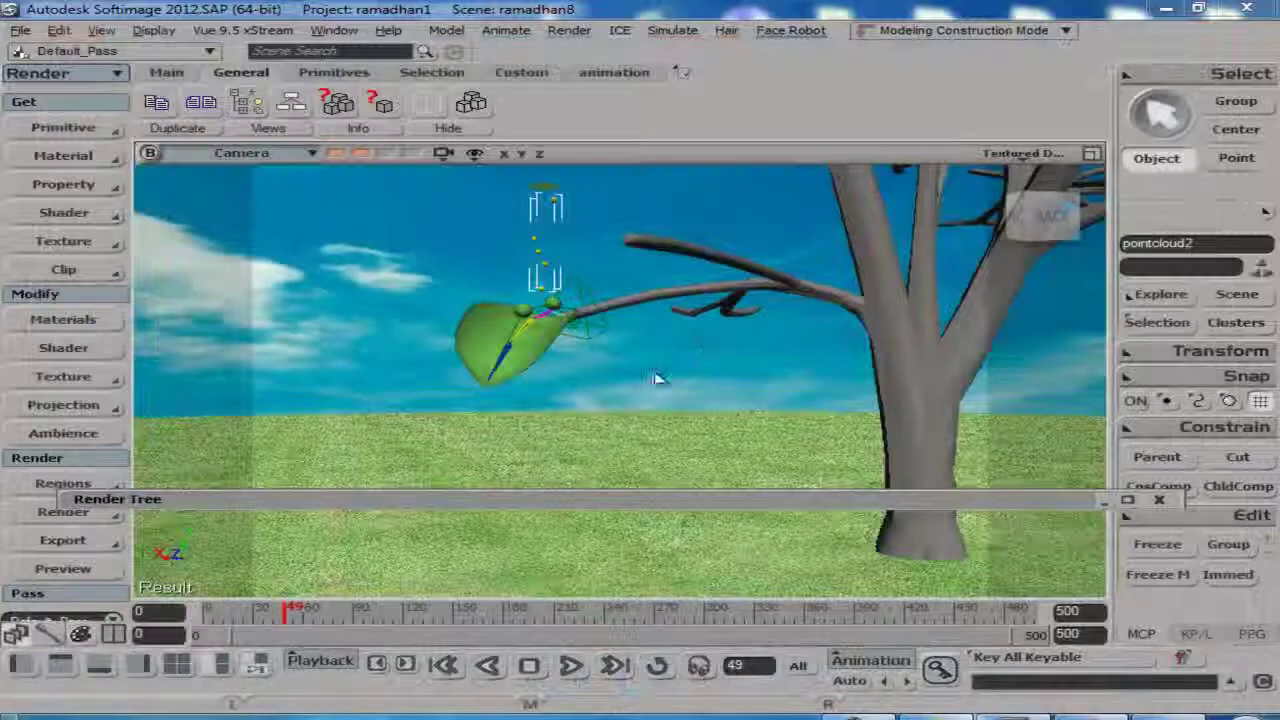
Close the Render Tree, open the ICE Tree of pointcloud2 and widen its node graph area
double_click(750, 503)
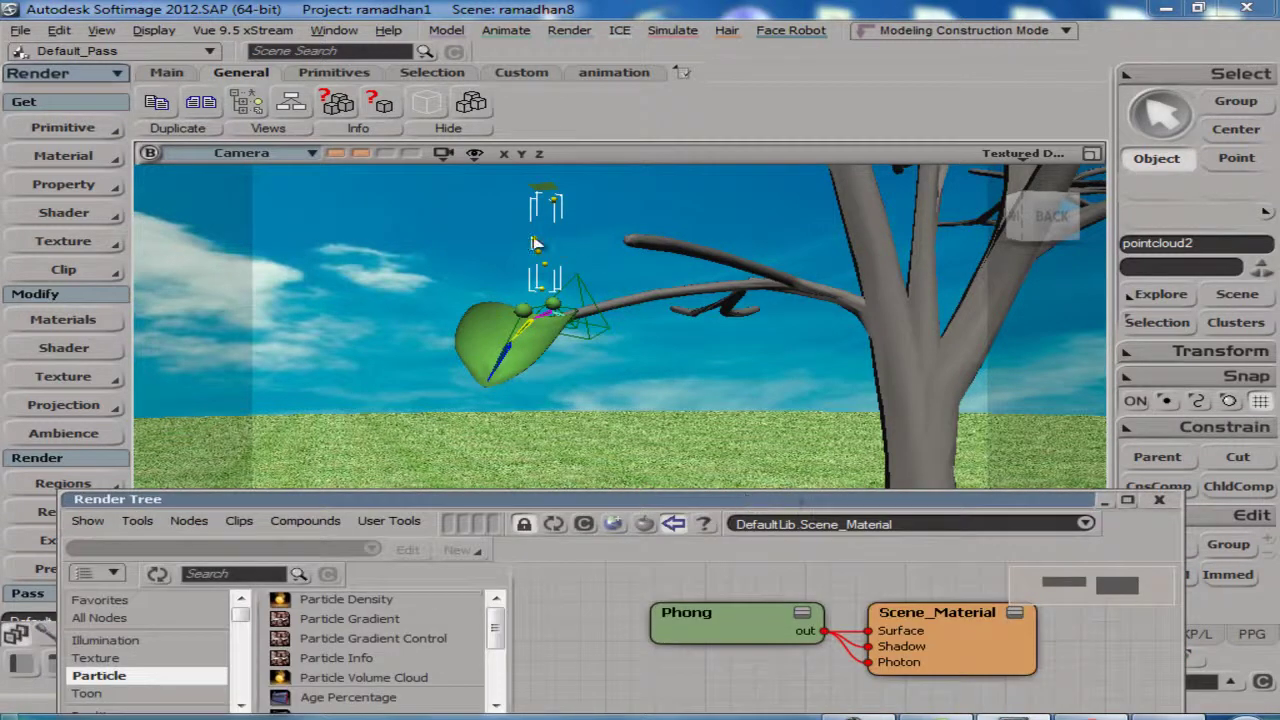
click(1159, 499)
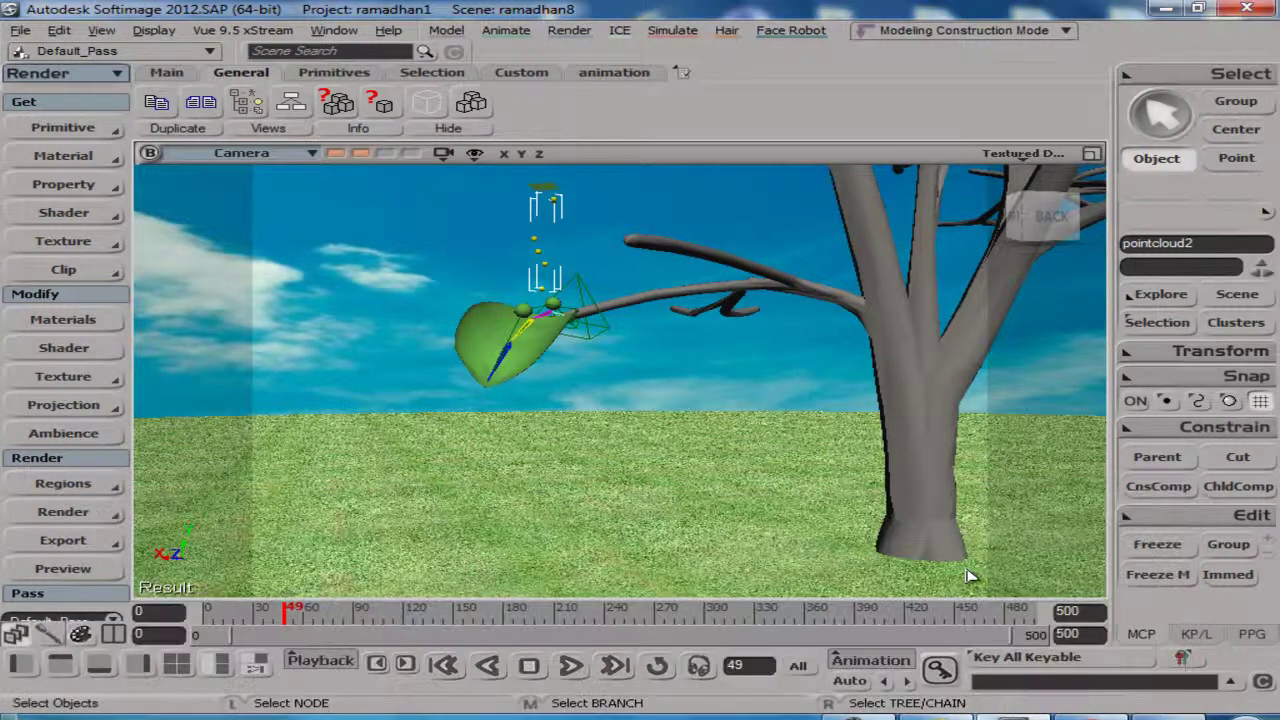
key(alt+9)
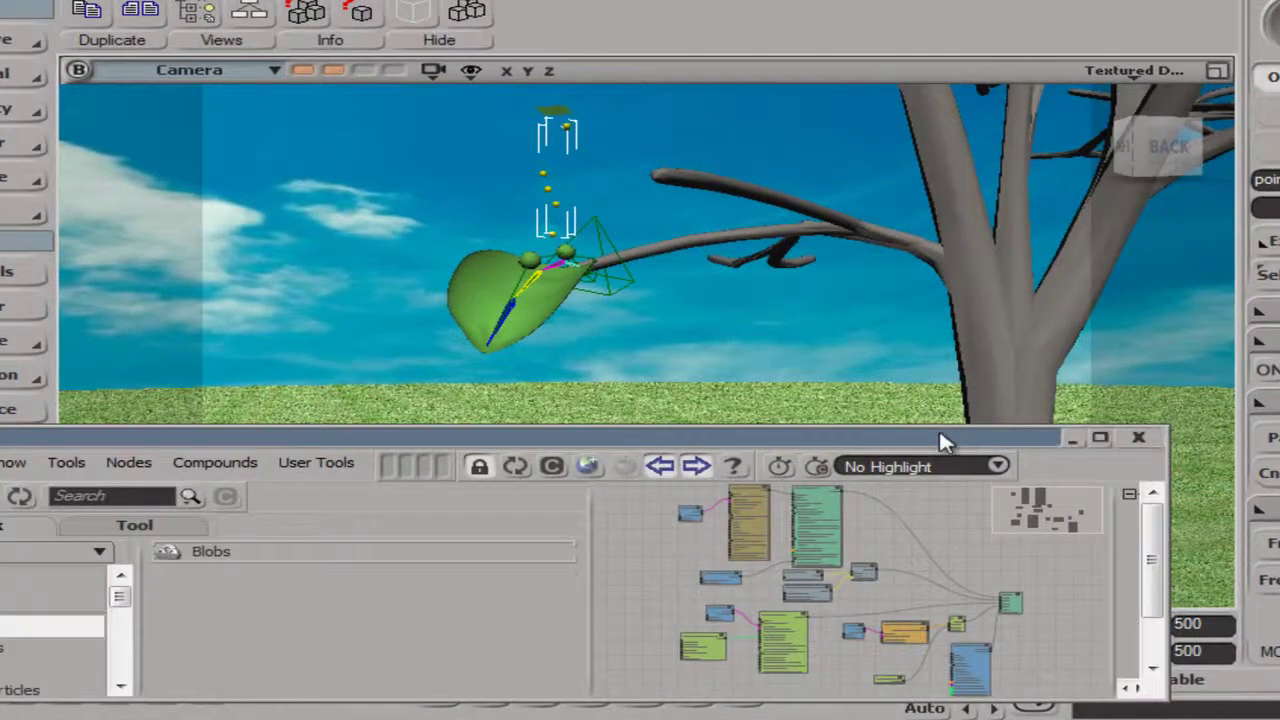
drag(943, 443, 1053, 292)
scroll(1057, 429, up, 3)
drag(1057, 429, 745, 347)
scroll(974, 438, up, 1)
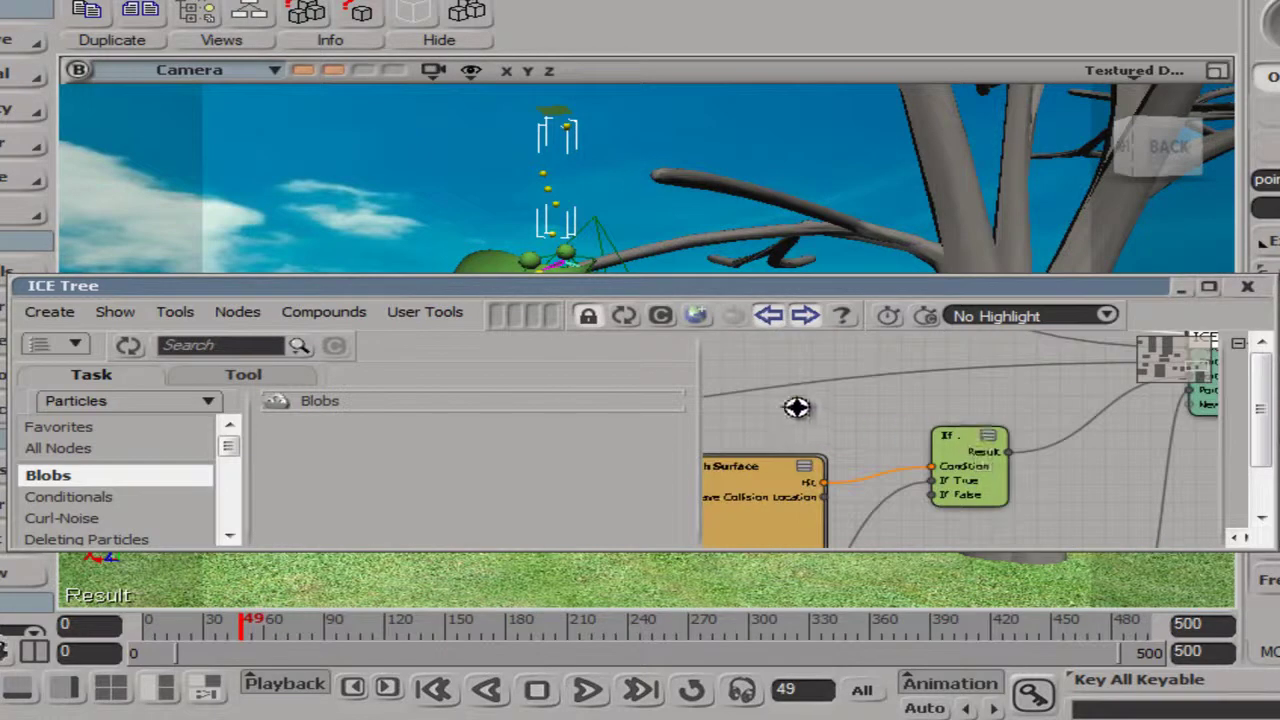
scroll(929, 380, down, 4)
scroll(1002, 385, down, 5)
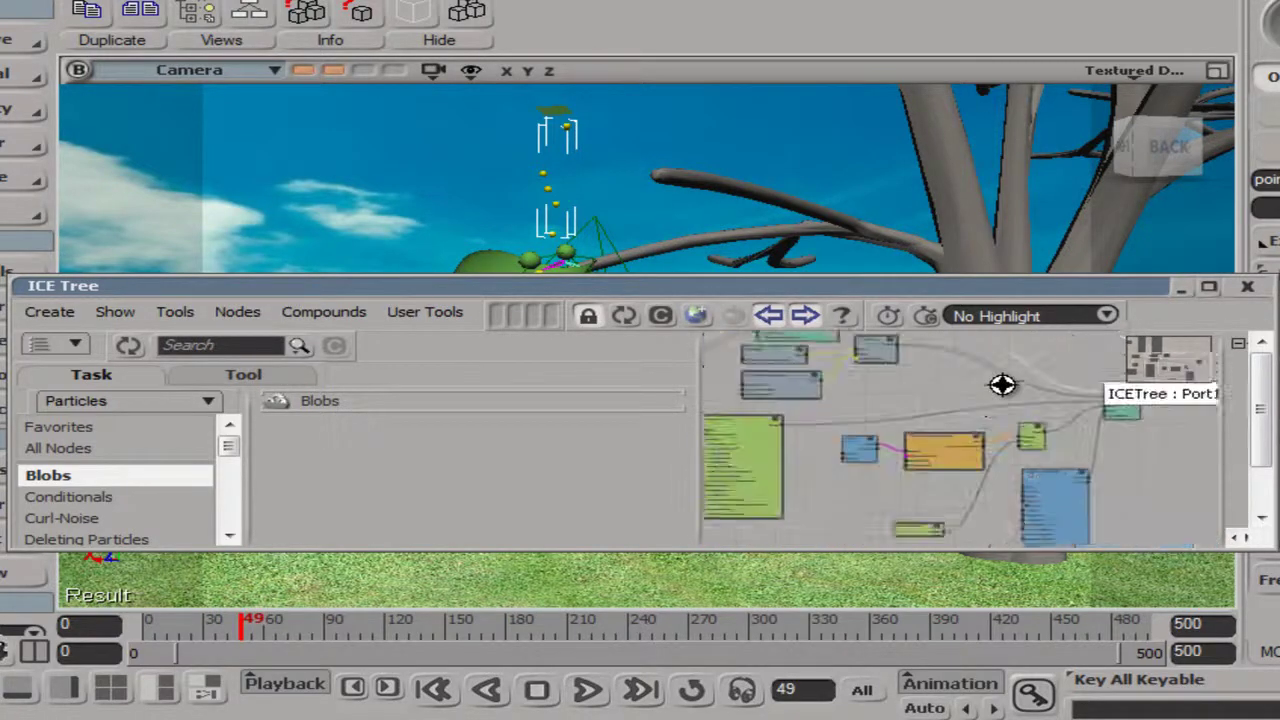
scroll(950, 443, up, 4)
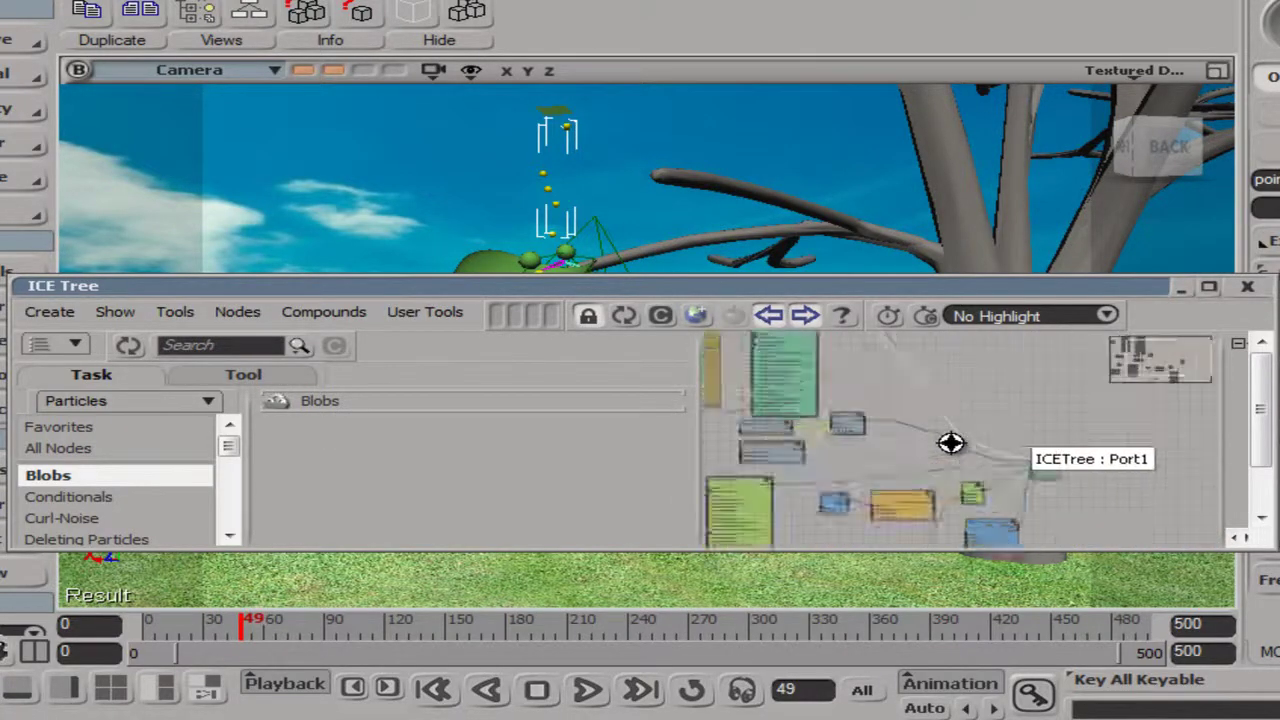
drag(700, 409, 472, 446)
mouse_move(729, 288)
mouse_down()
mouse_move(757, 287)
mouse_move(722, 300)
mouse_up()
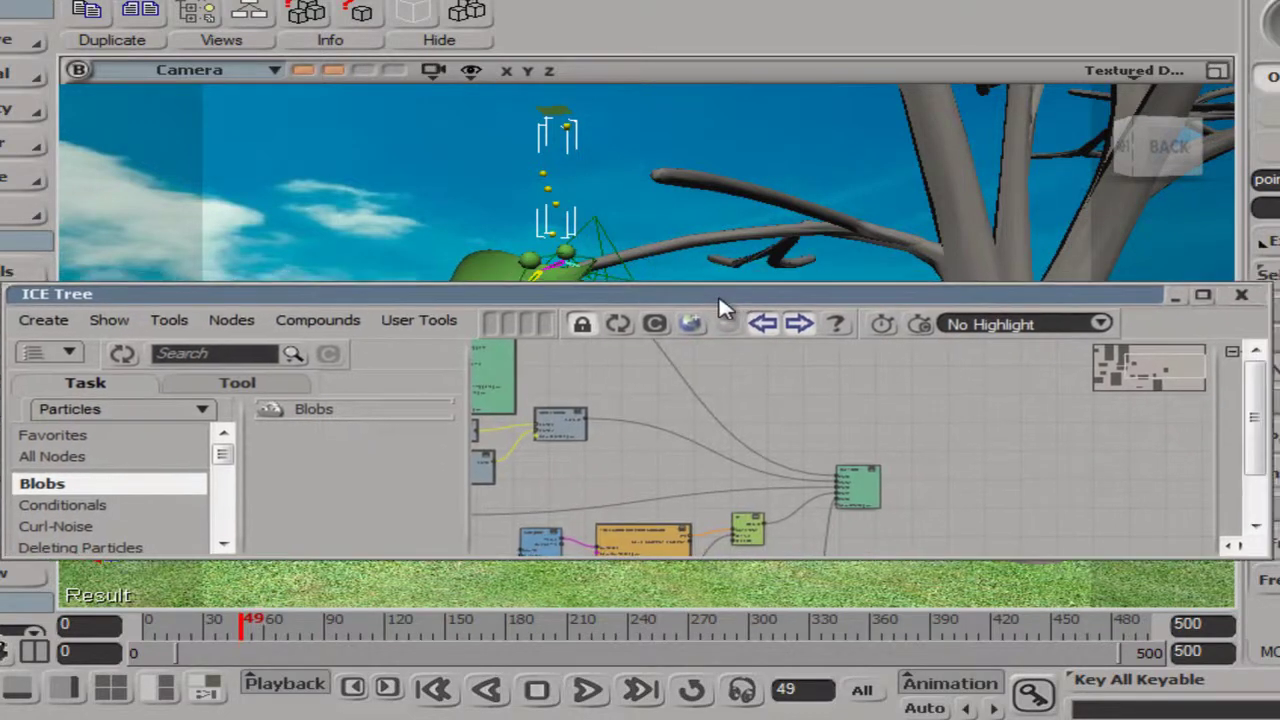
Open the Emit from Geometry node's properties and set the emission rate to 5
middle_drag(749, 429, 963, 437)
double_click(575, 385)
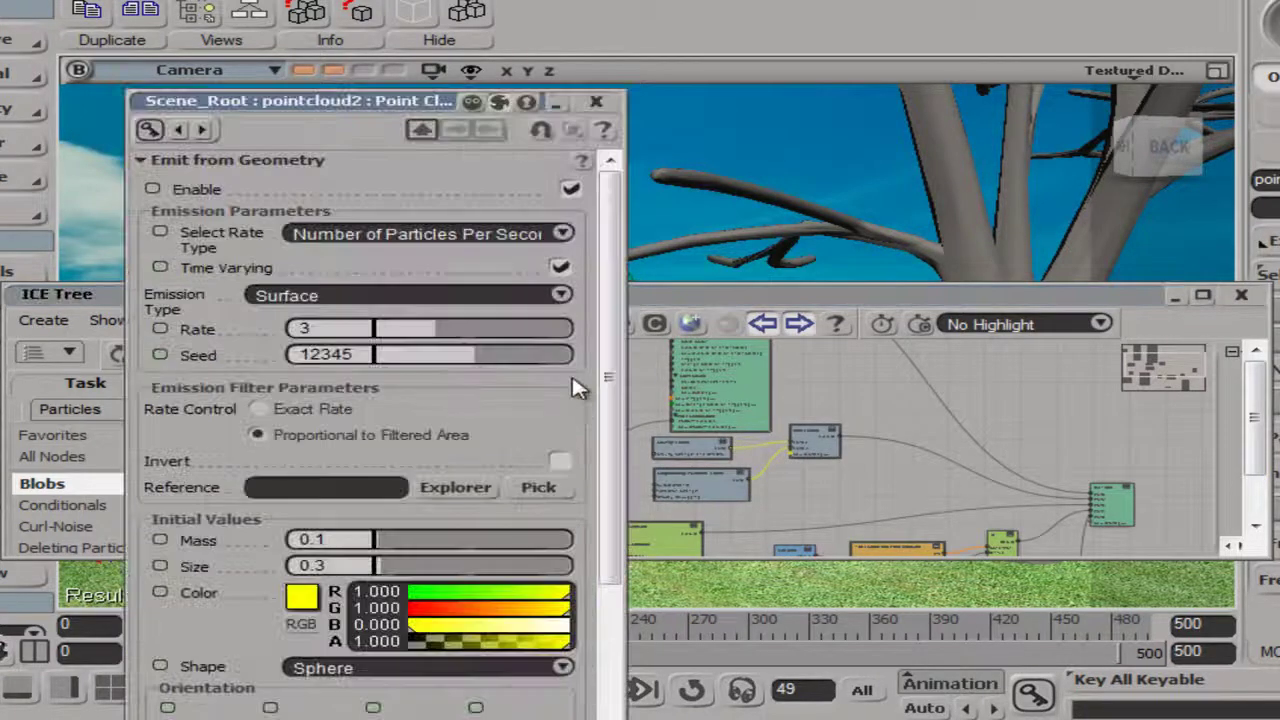
drag(350, 103, 262, 21)
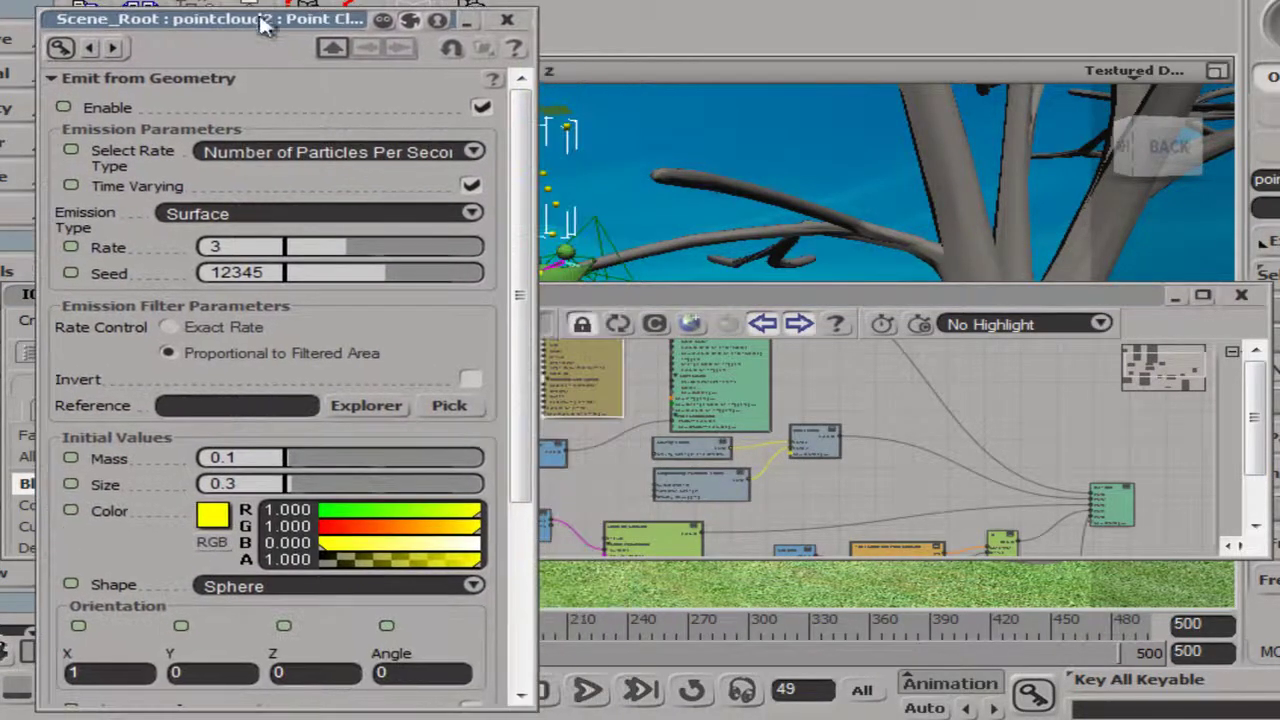
click(238, 247)
text(5)
Change the emitted particles' shape to Blob and close the Emit from Geometry properties
drag(522, 286, 526, 403)
scroll(520, 350, down, 2)
click(416, 336)
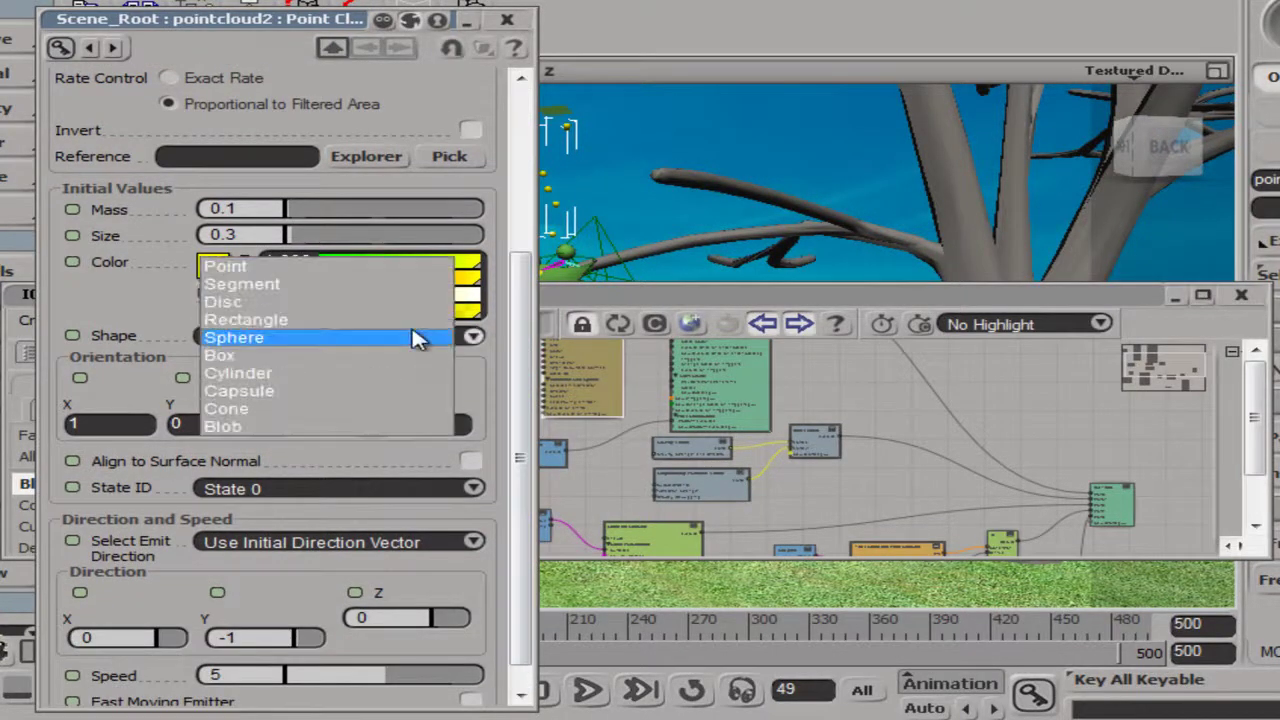
click(385, 424)
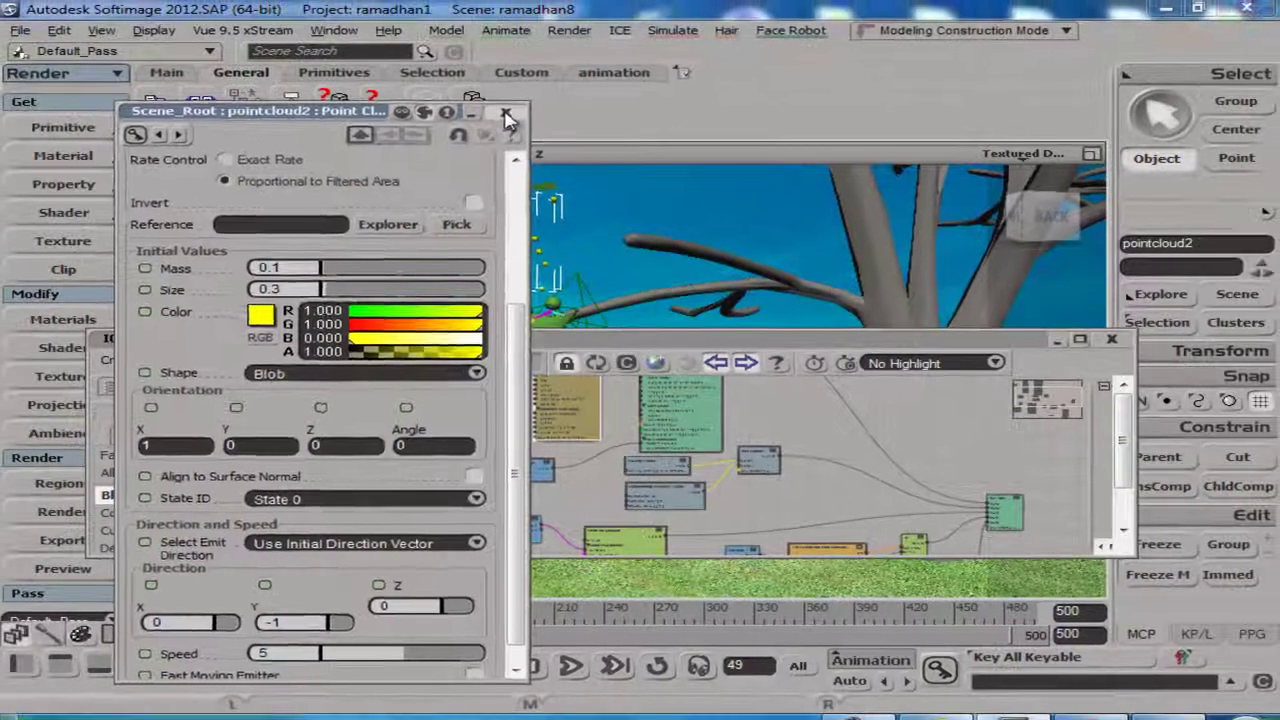
click(507, 22)
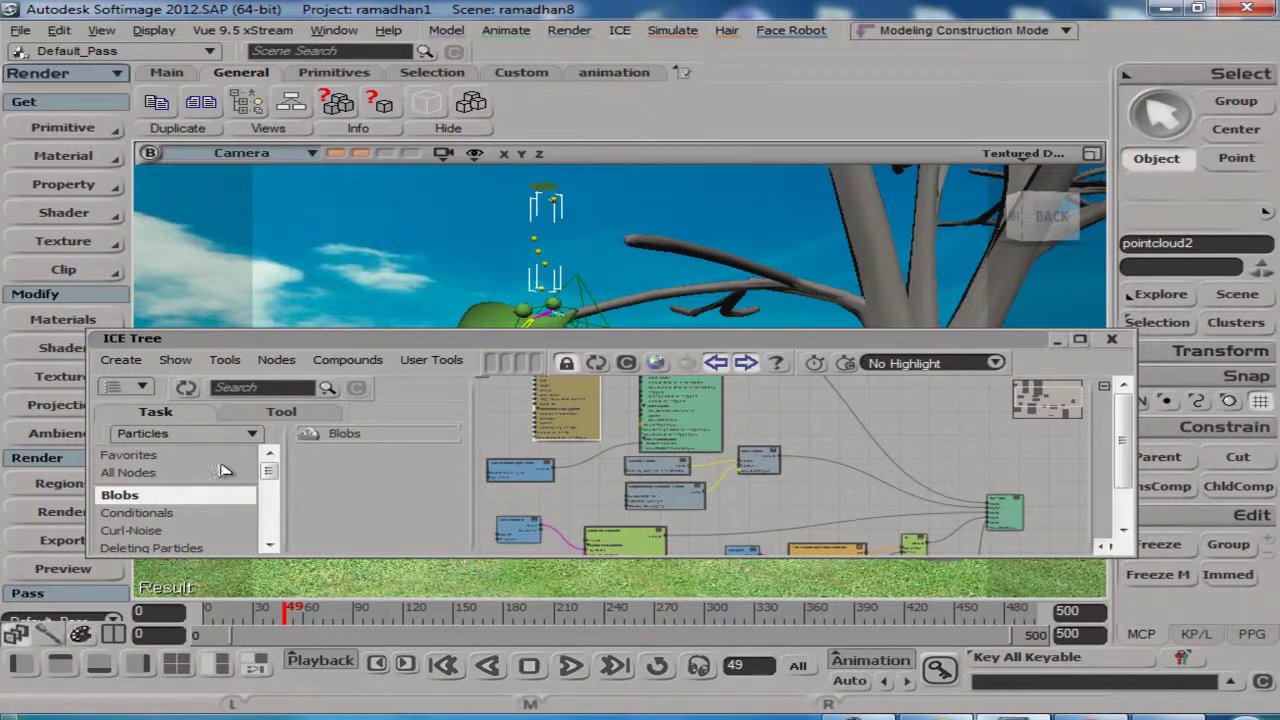
Search the ICE nodes for "blo" and add the Blobs compound from the Particles category to the graph
click(247, 389)
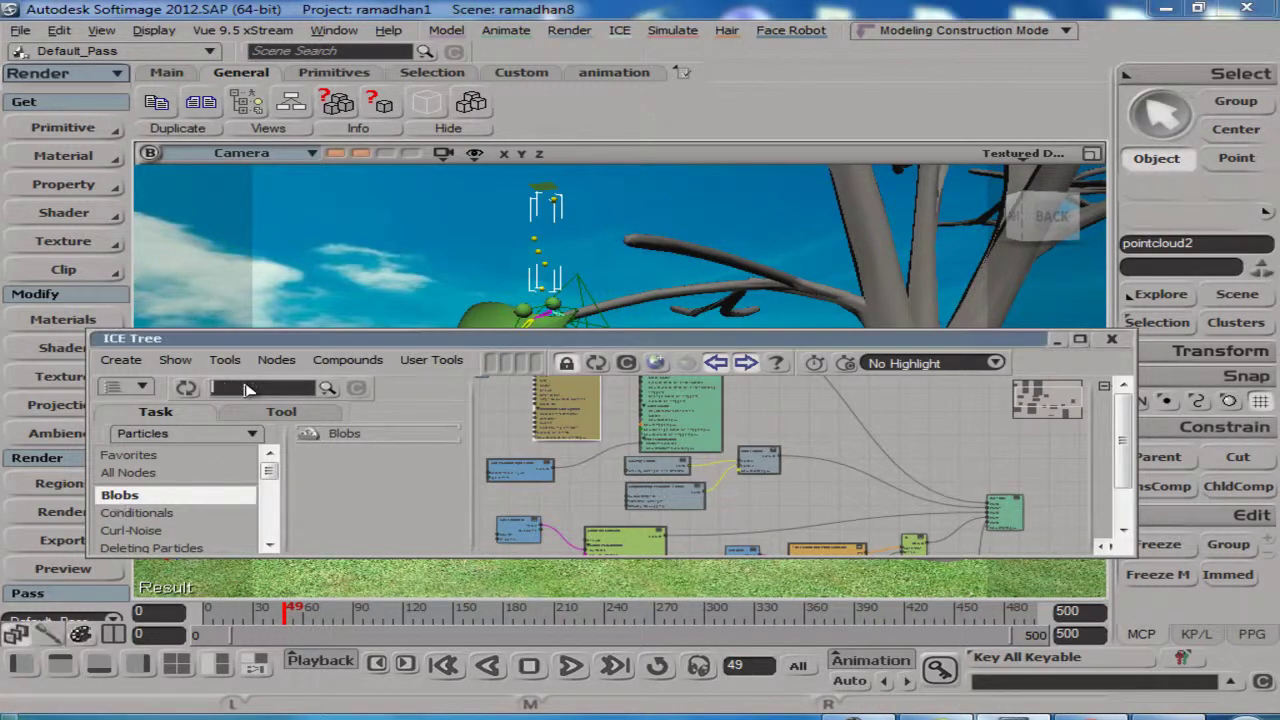
text(e)
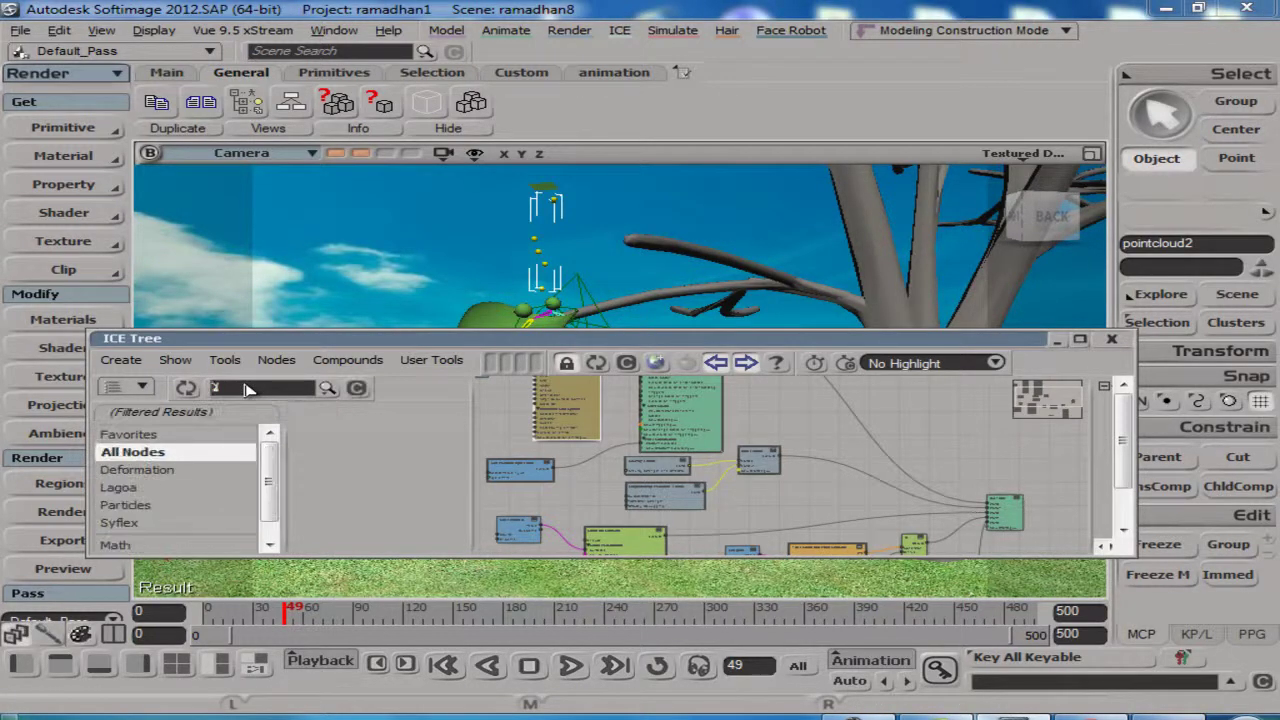
key(BackSpace)
key(alt+shift)
text(blo)
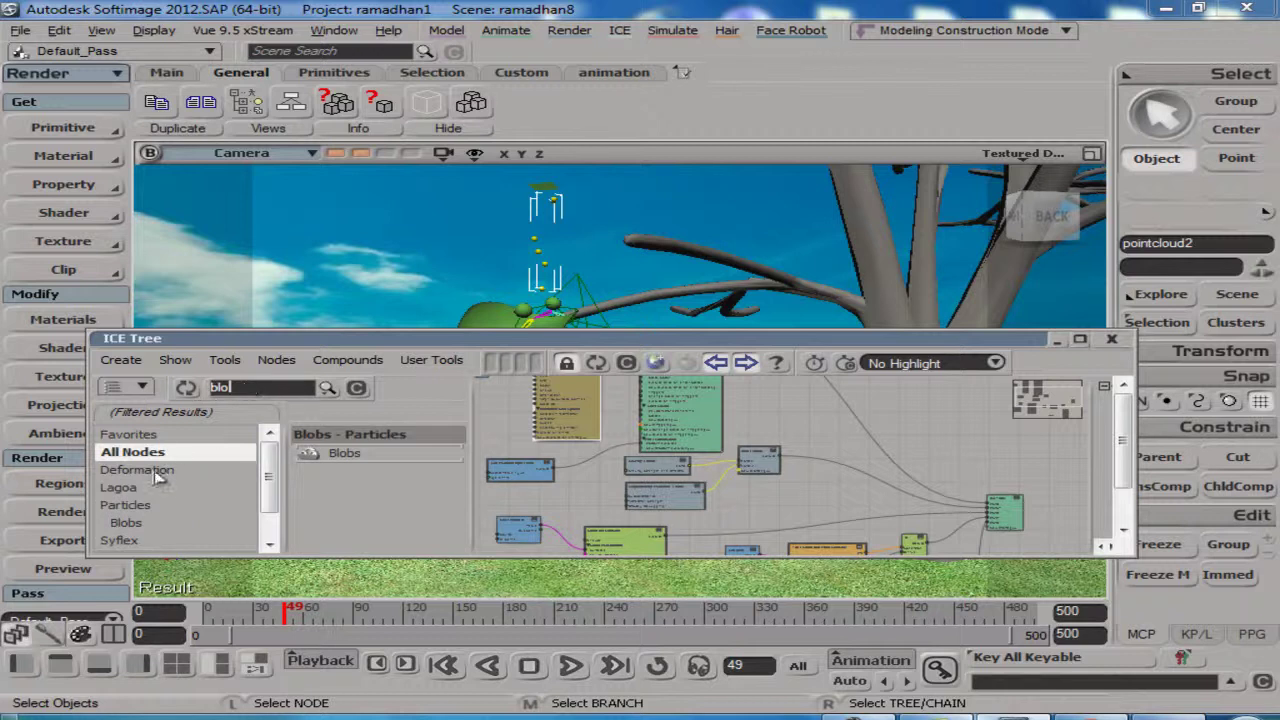
click(128, 523)
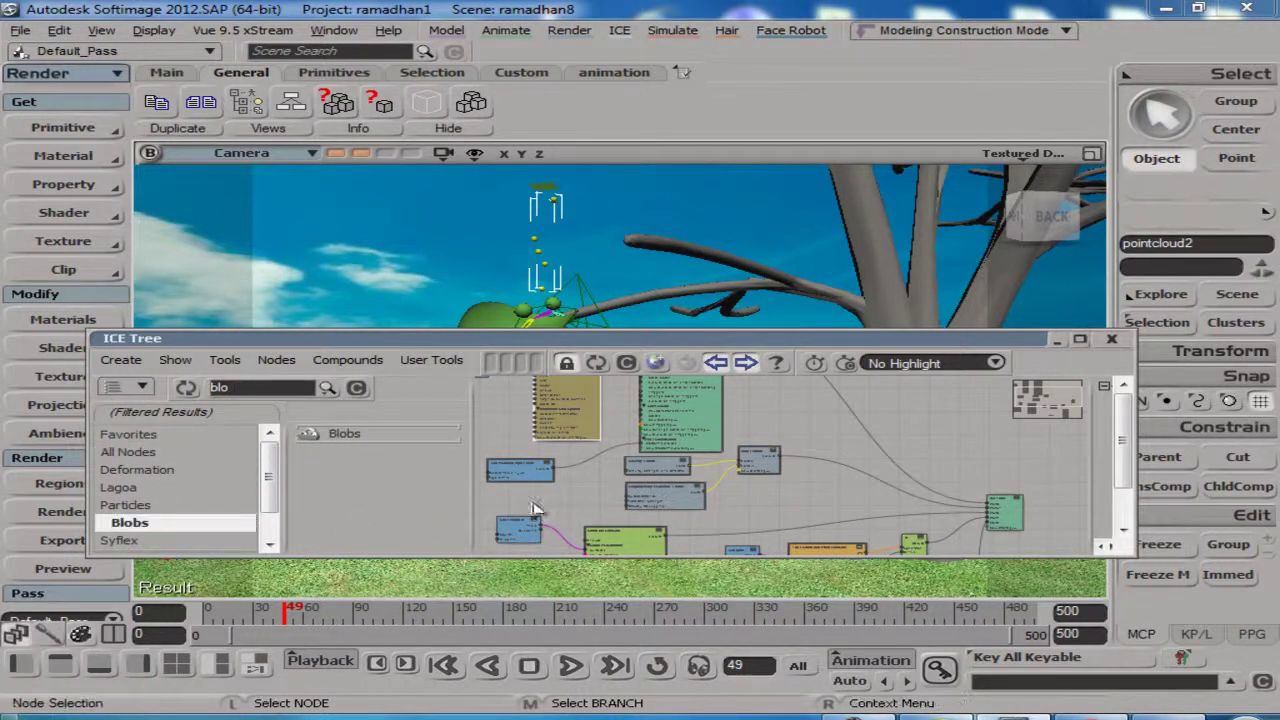
drag(344, 434, 571, 414)
Insert a new Port2 on the ICETree node and connect the Blobs node's Execute output to it
scroll(934, 506, up, 5)
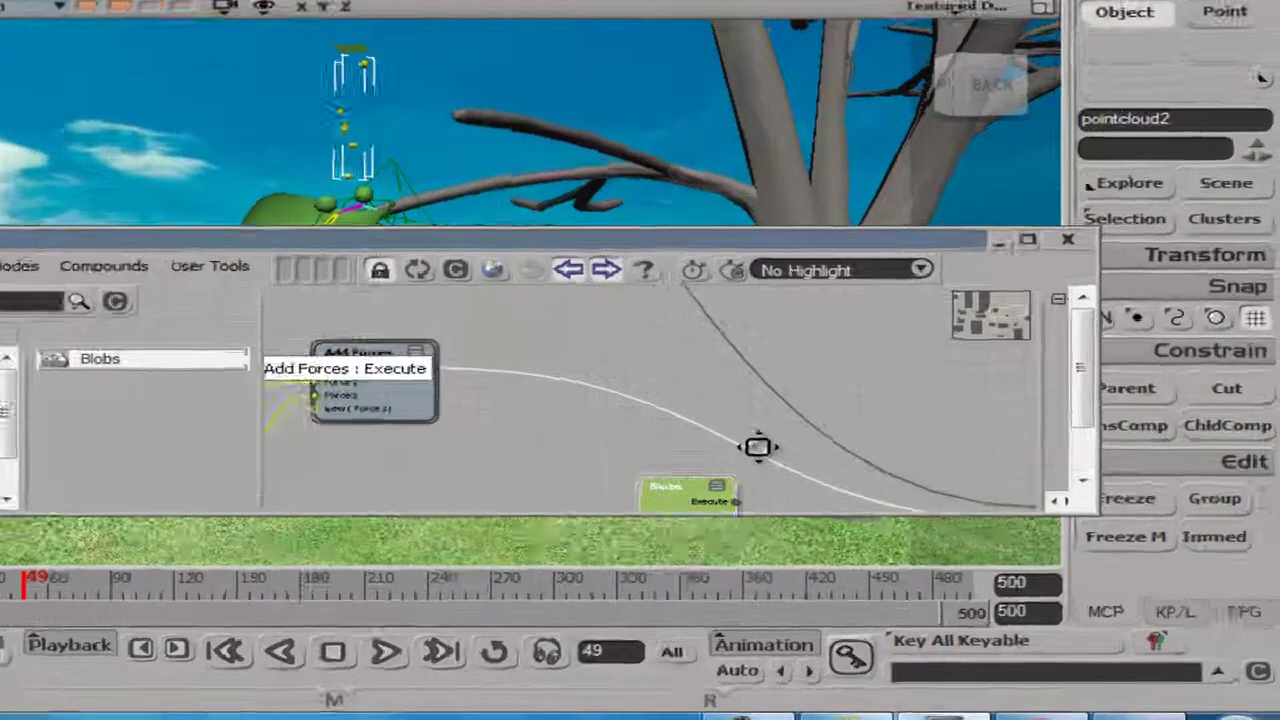
drag(757, 446, 422, 409)
drag(119, 372, 191, 323)
right_click(640, 410)
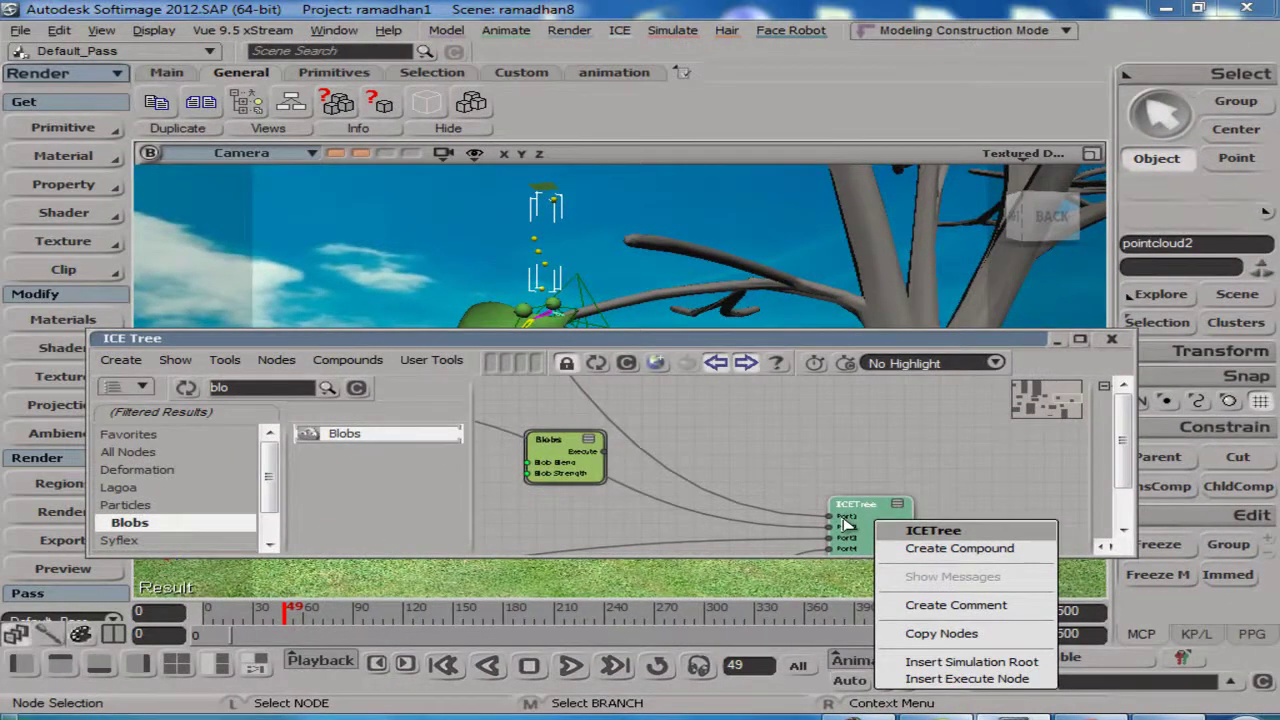
right_click(848, 516)
click(897, 566)
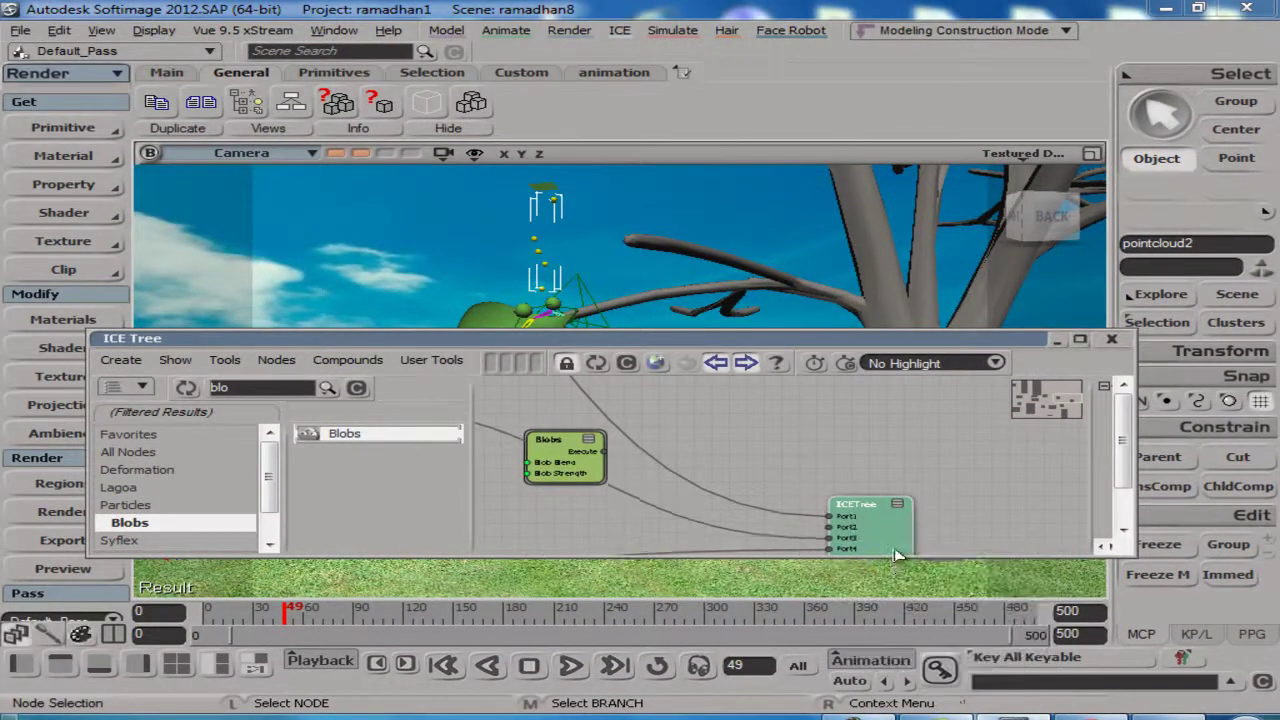
drag(660, 474, 830, 528)
Set the Blobs node's Blob Blend to 20 and close its properties
double_click(571, 453)
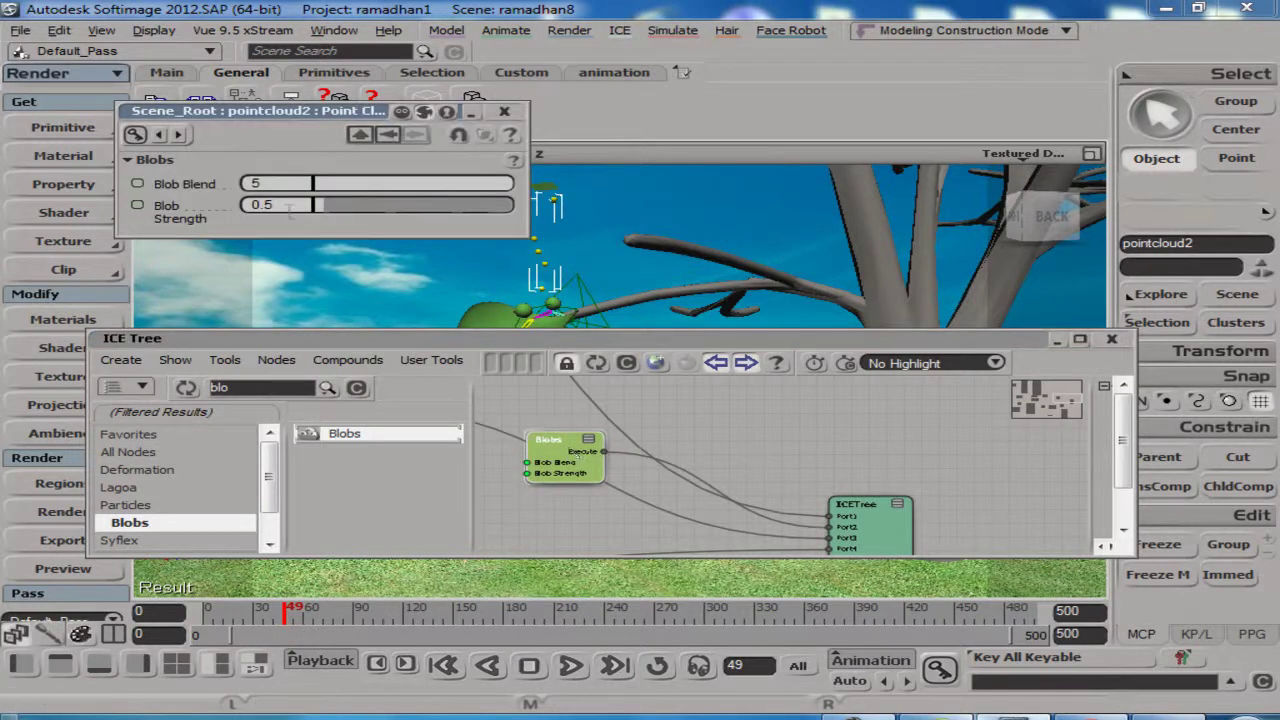
double_click(276, 182)
text(20)
key(Return)
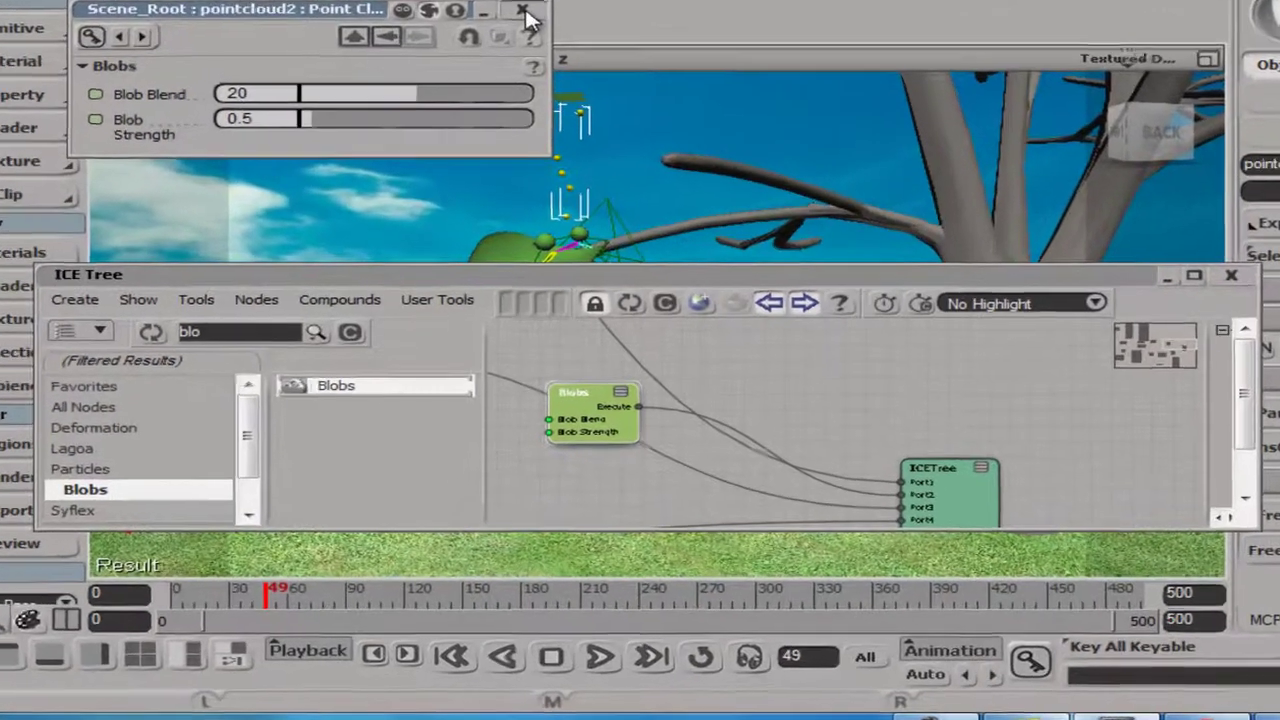
click(524, 12)
Set the minimum neighboring particles of the Slide on Surface node to 8, and close its properties and the ICE Tree
drag(745, 276, 720, 345)
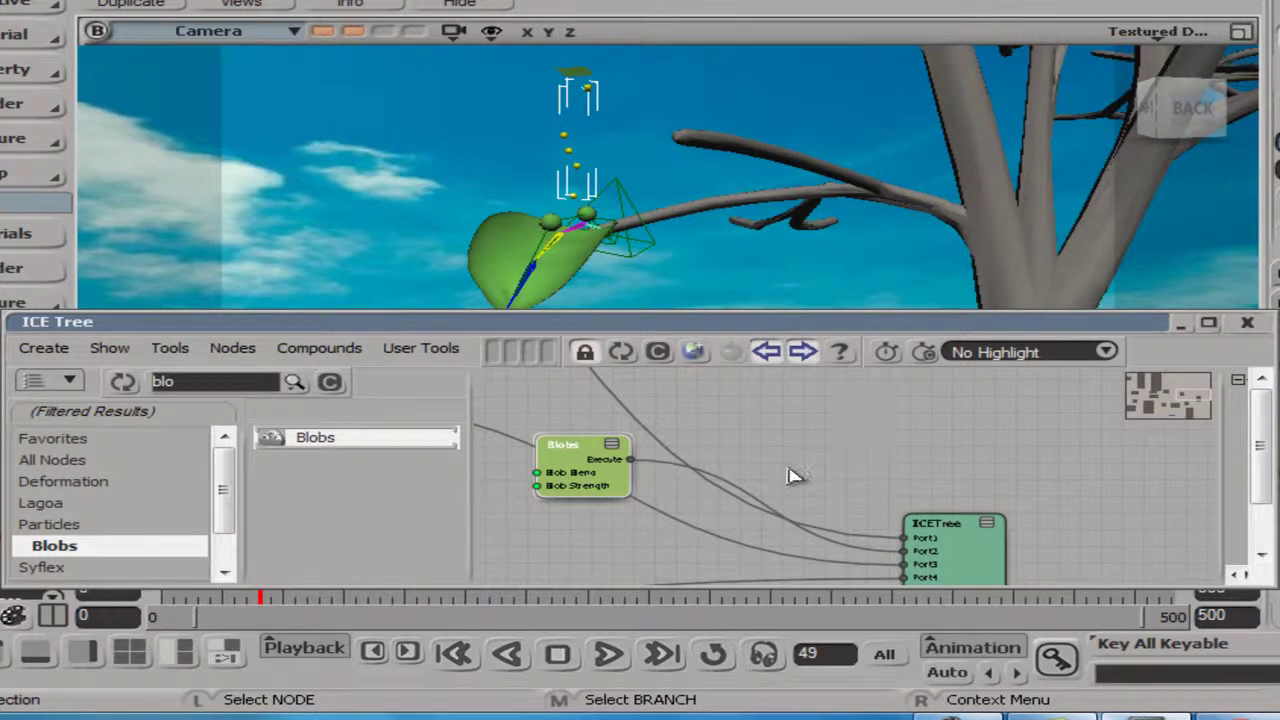
key(z)
scroll(786, 467, down, 4)
scroll(863, 497, down, 5)
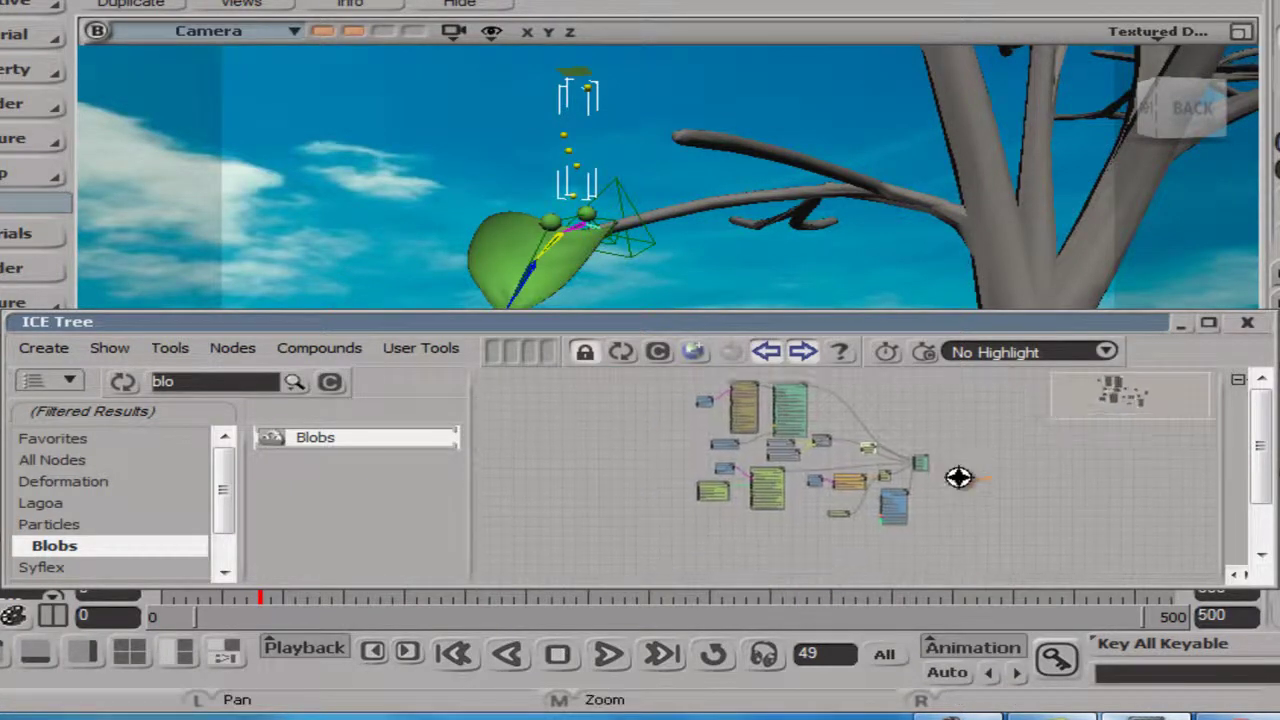
scroll(960, 477, up, 8)
key(z)
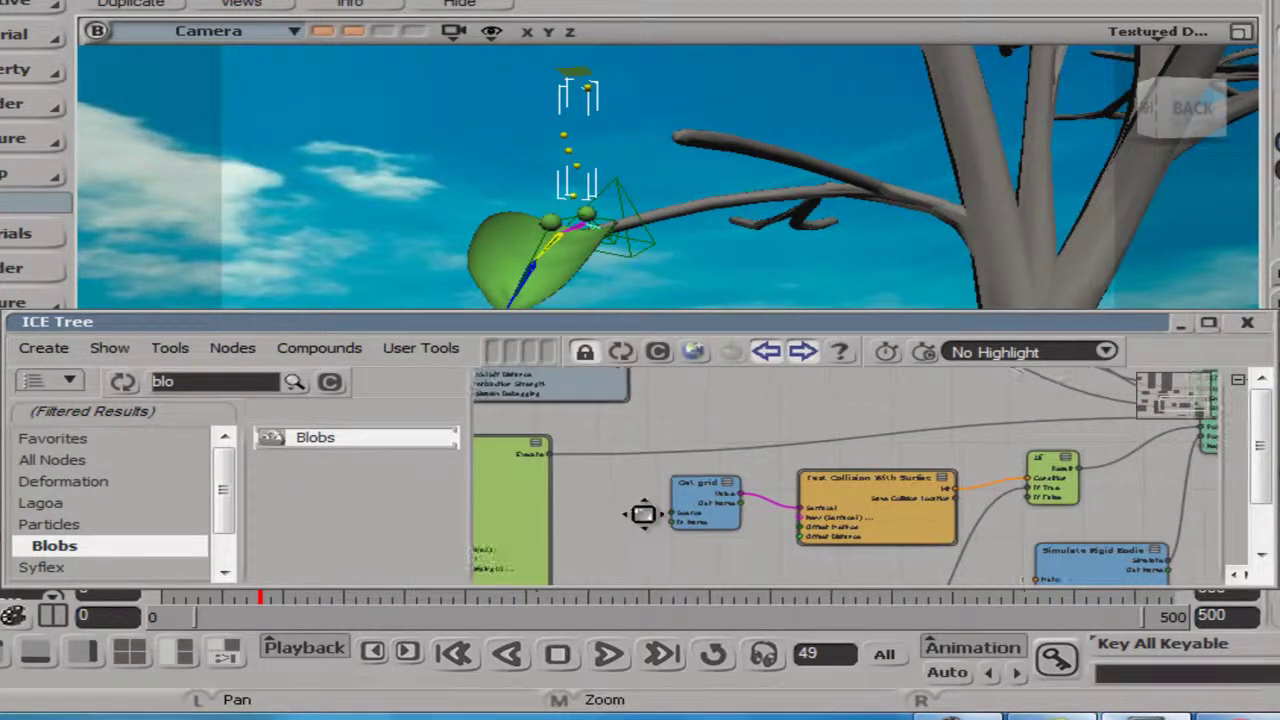
drag(614, 514, 786, 498)
double_click(866, 628)
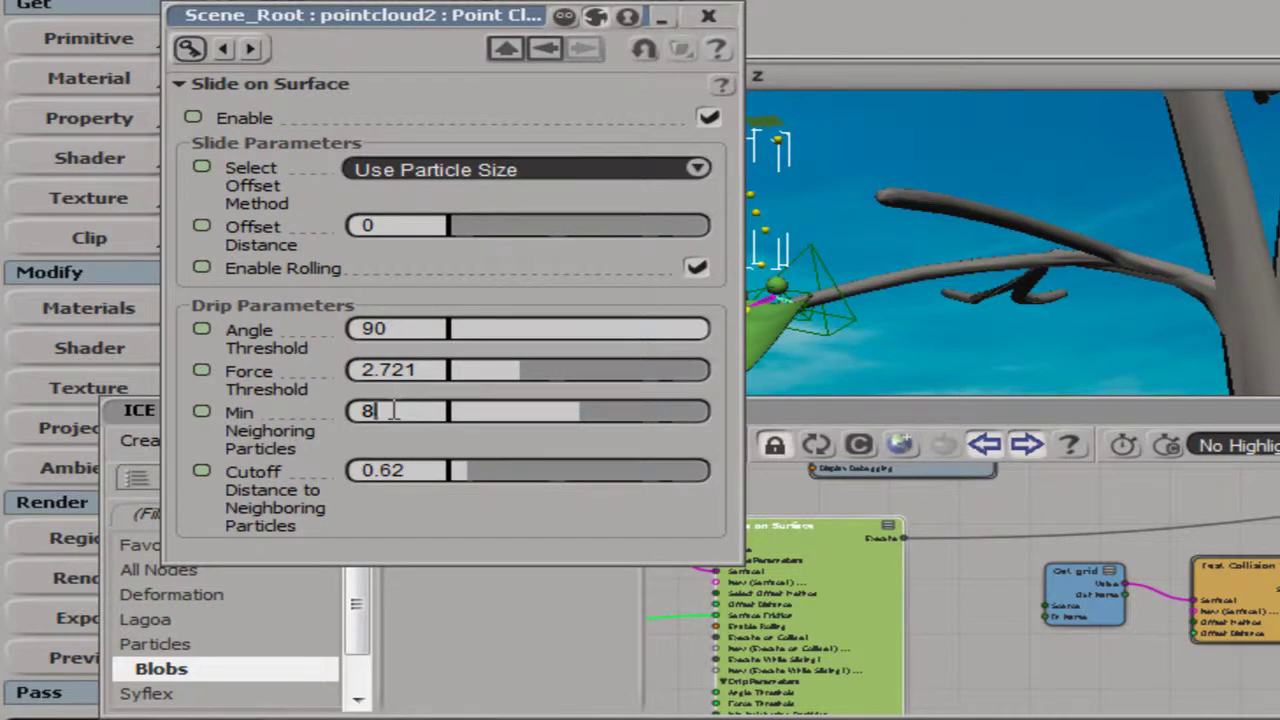
key(Return)
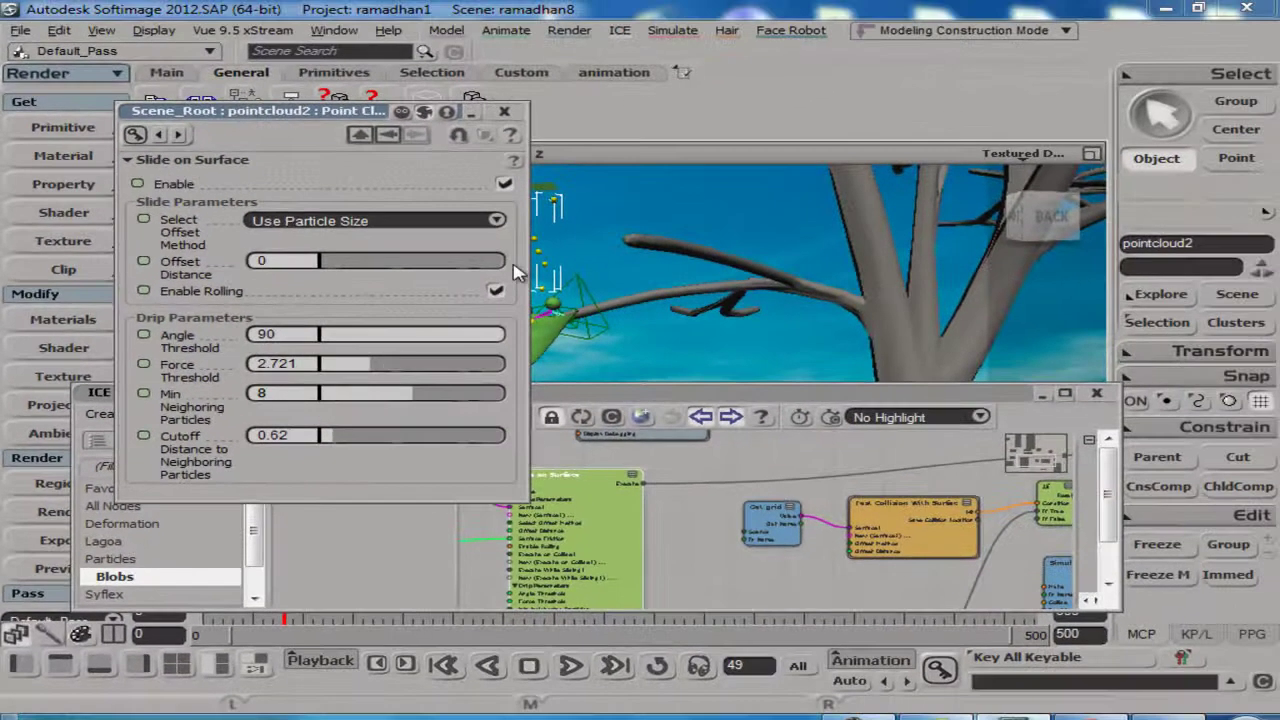
click(505, 112)
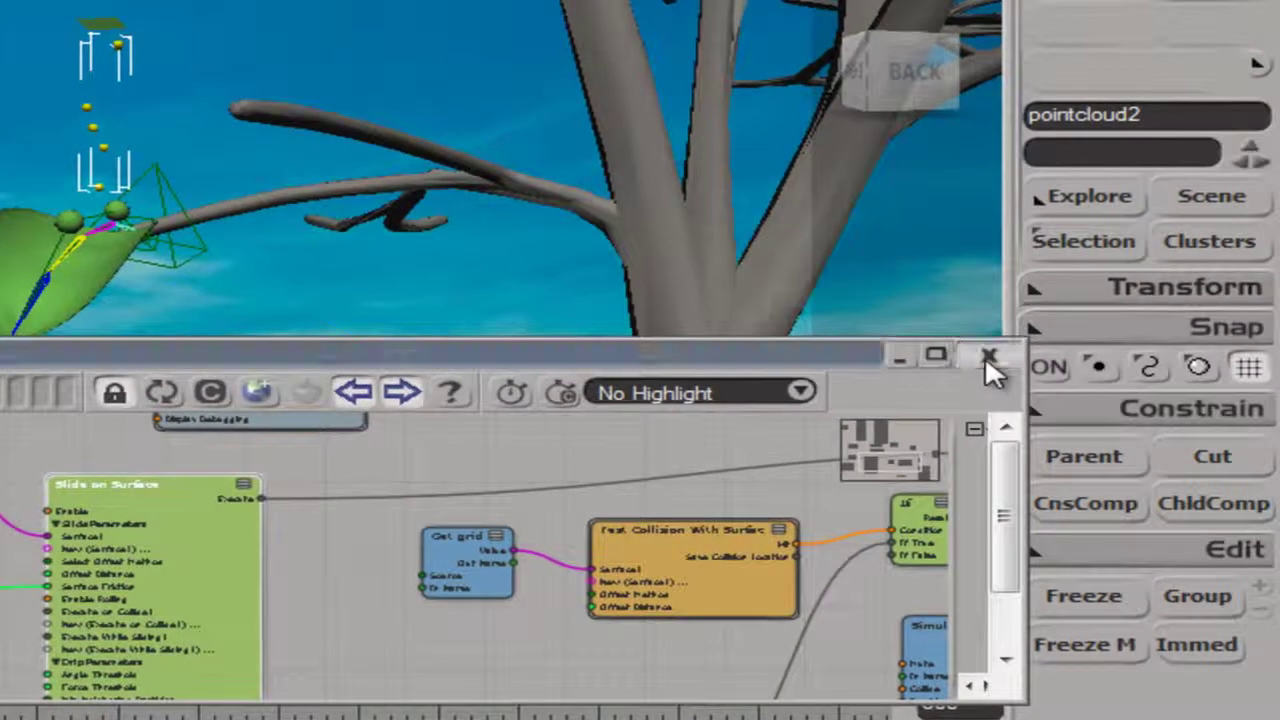
click(1041, 374)
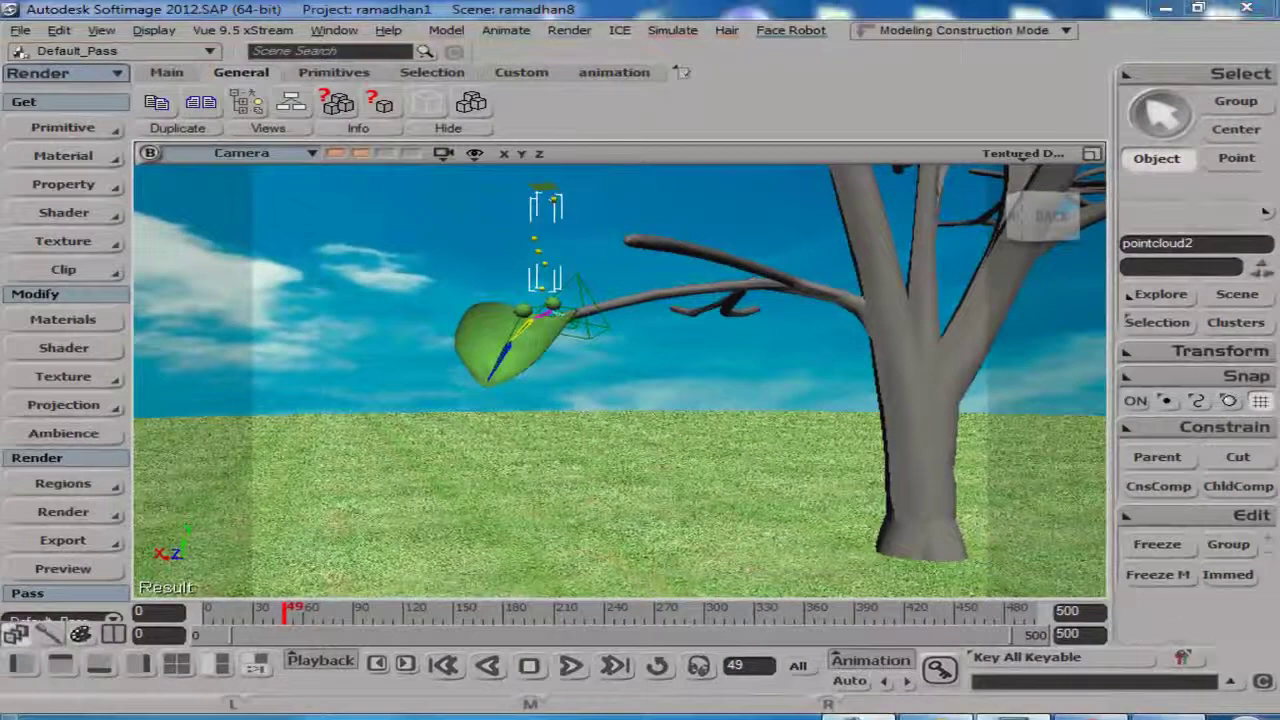
click(860, 717)
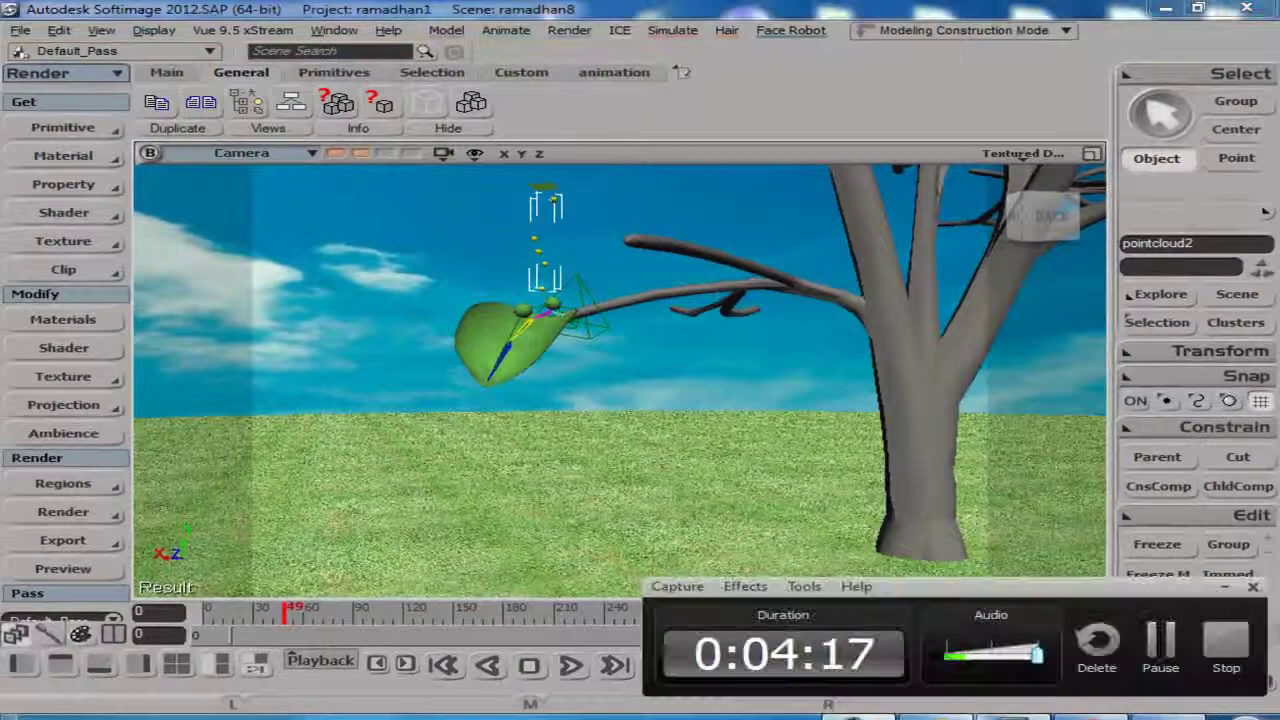
click(1225, 587)
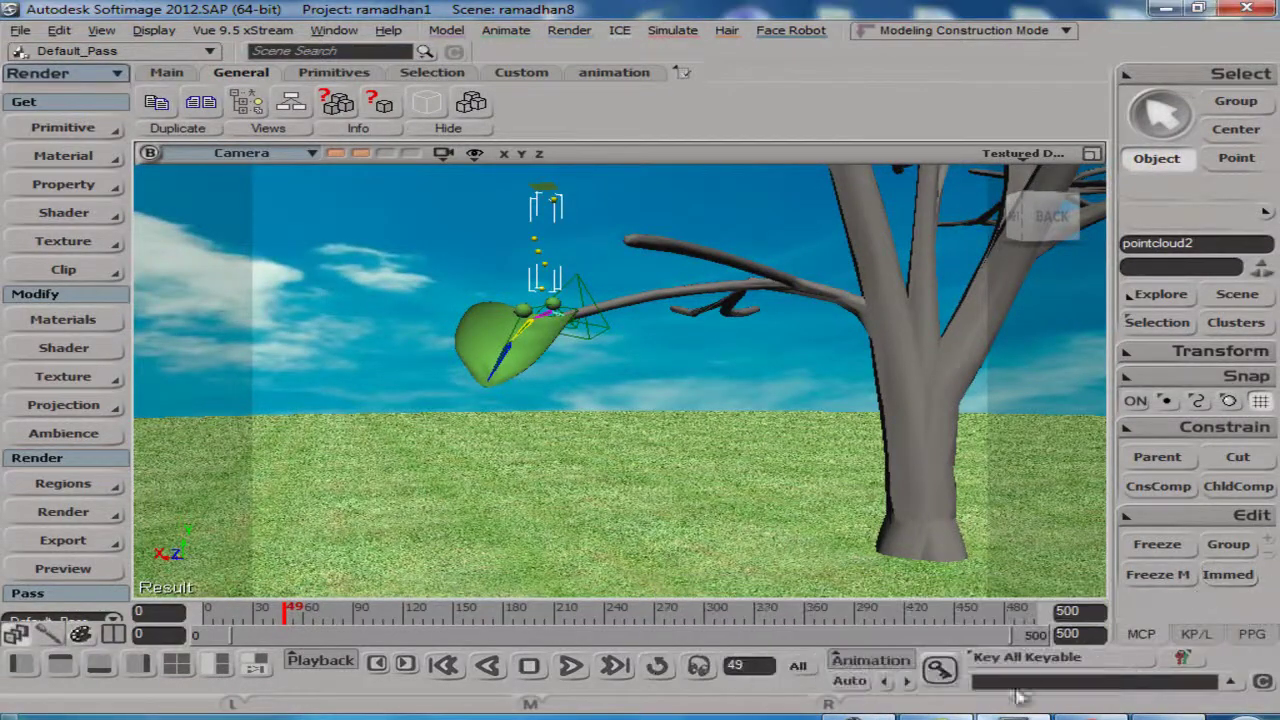
click(1227, 300)
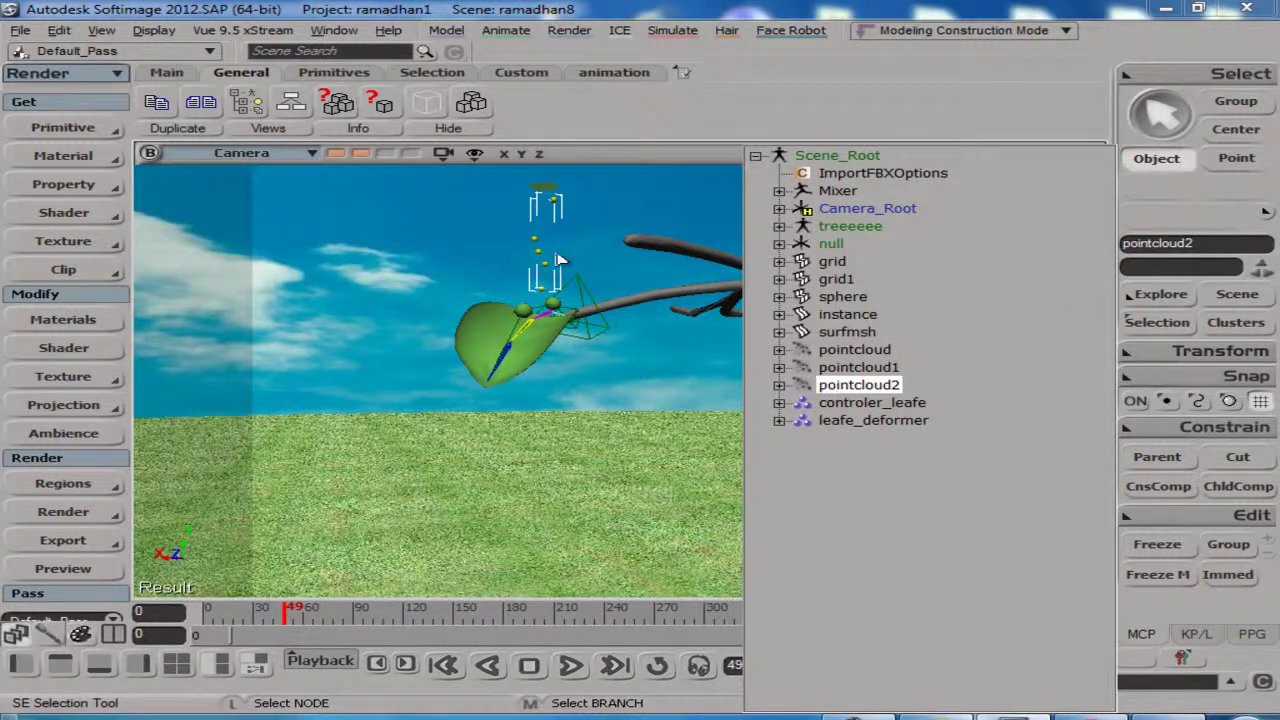
Play the particle simulation from the first frame twice, stopping the second run at frame 45
click(443, 672)
click(523, 669)
click(522, 669)
click(418, 488)
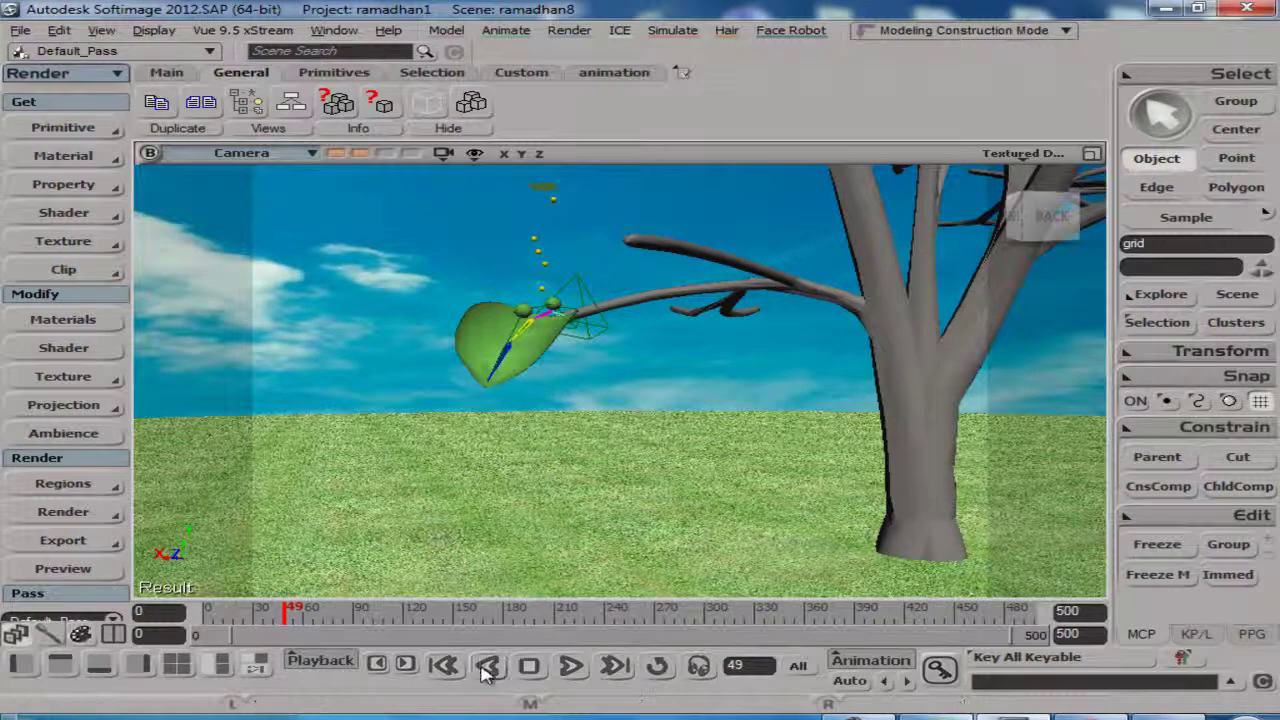
click(445, 667)
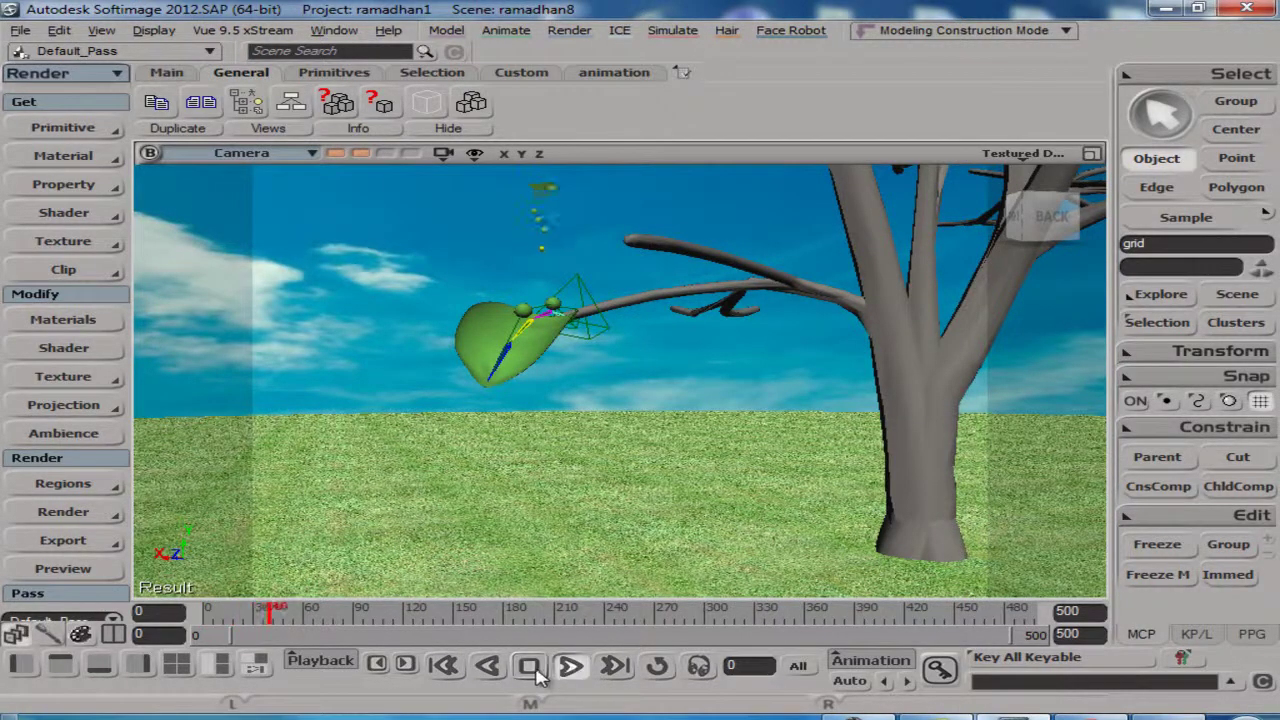
click(532, 668)
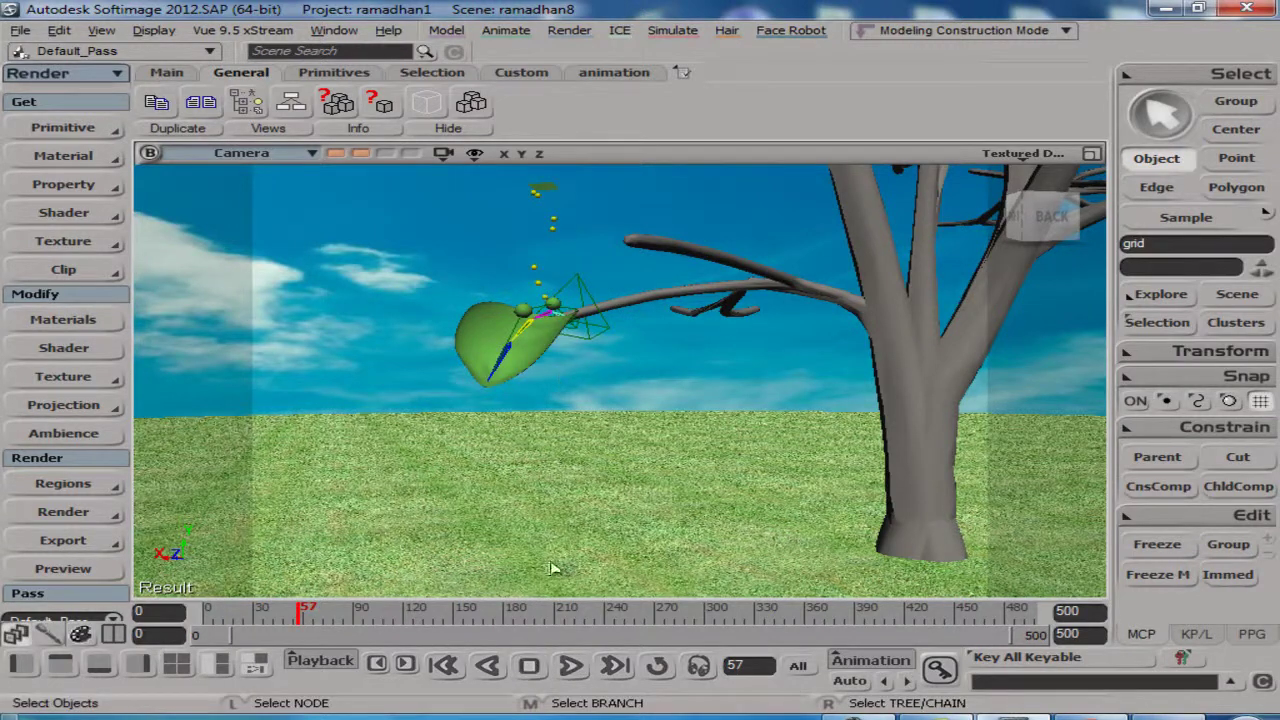
click(445, 667)
click(571, 667)
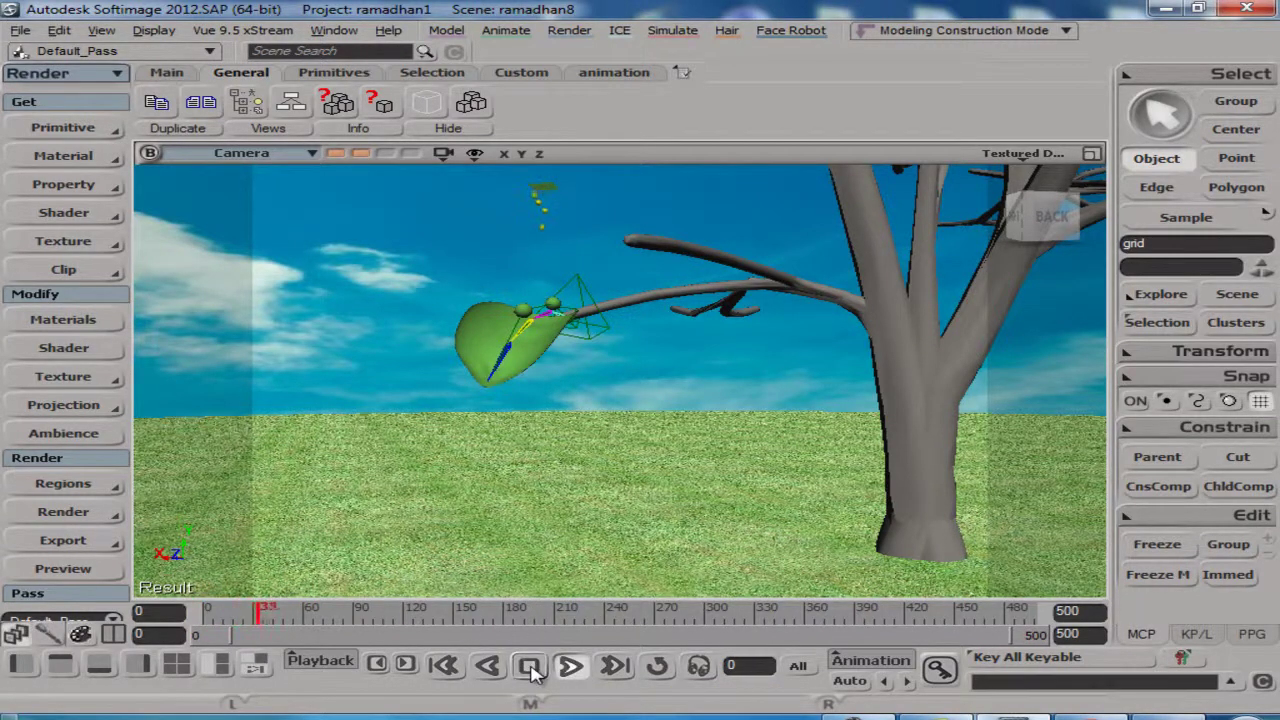
click(530, 667)
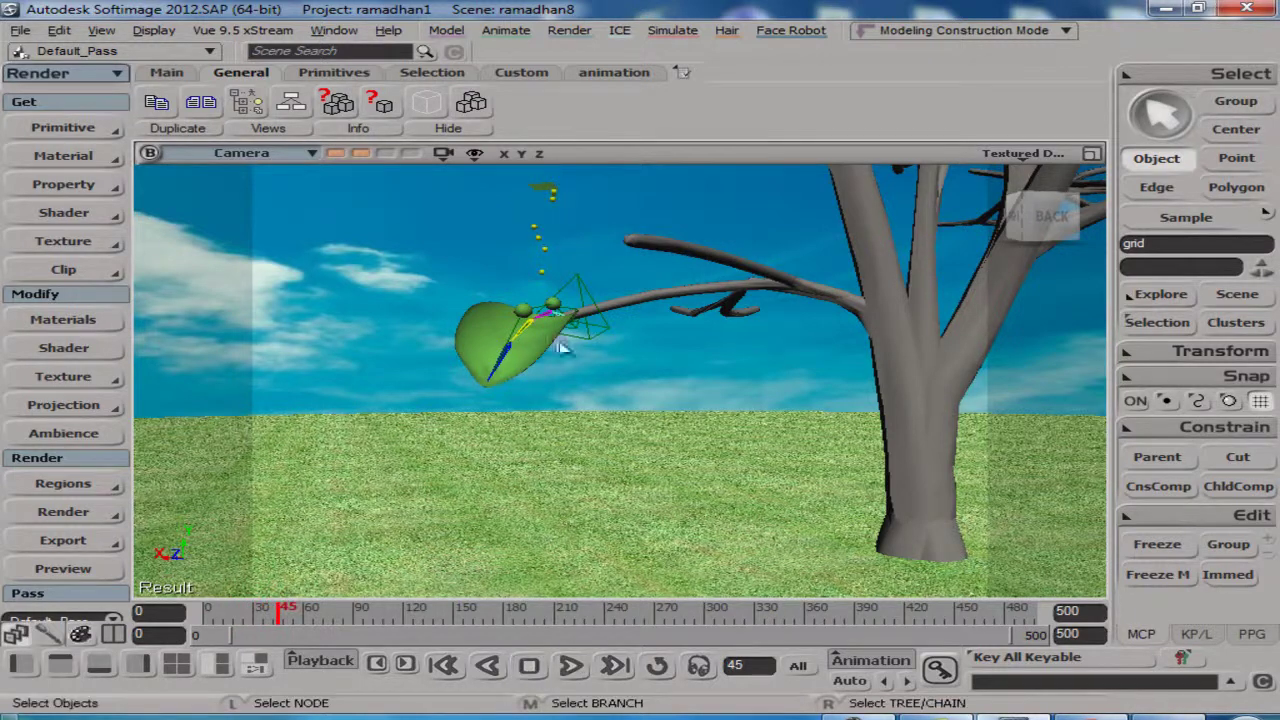
Select the point cloud of falling drops, open its Render Tree, and roll the window up to uncover the toolbar
click(540, 236)
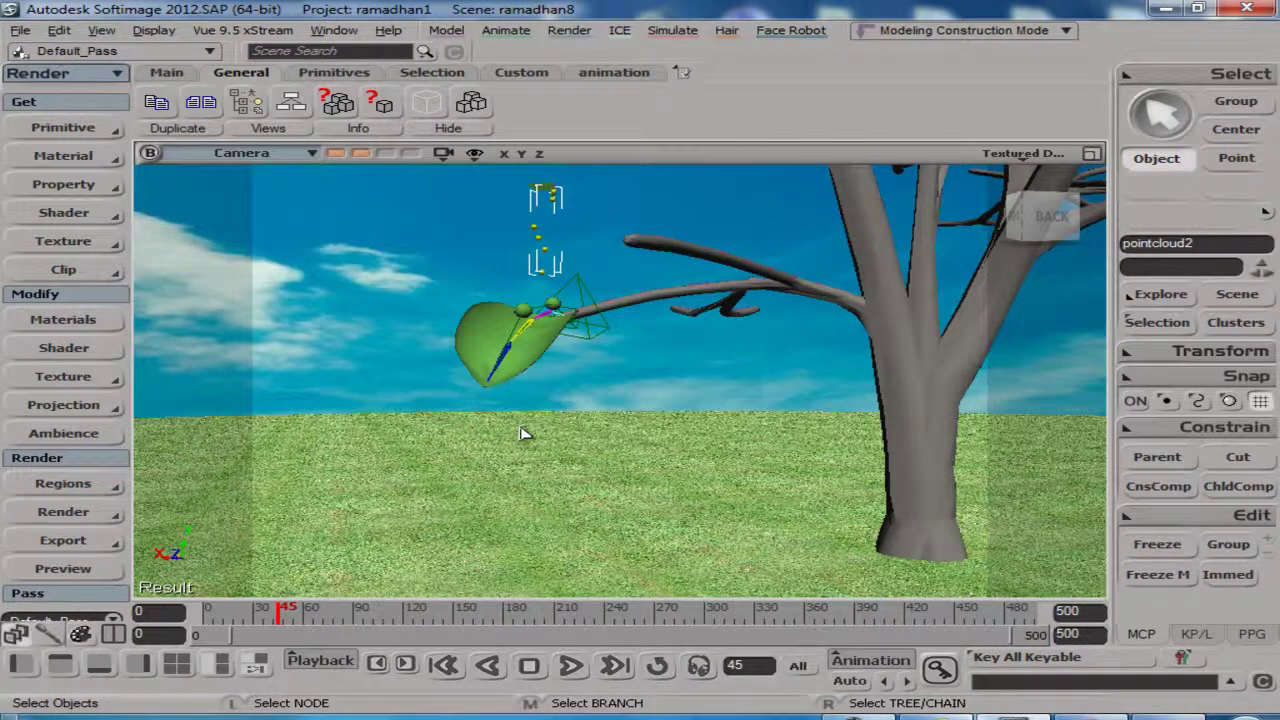
key(7)
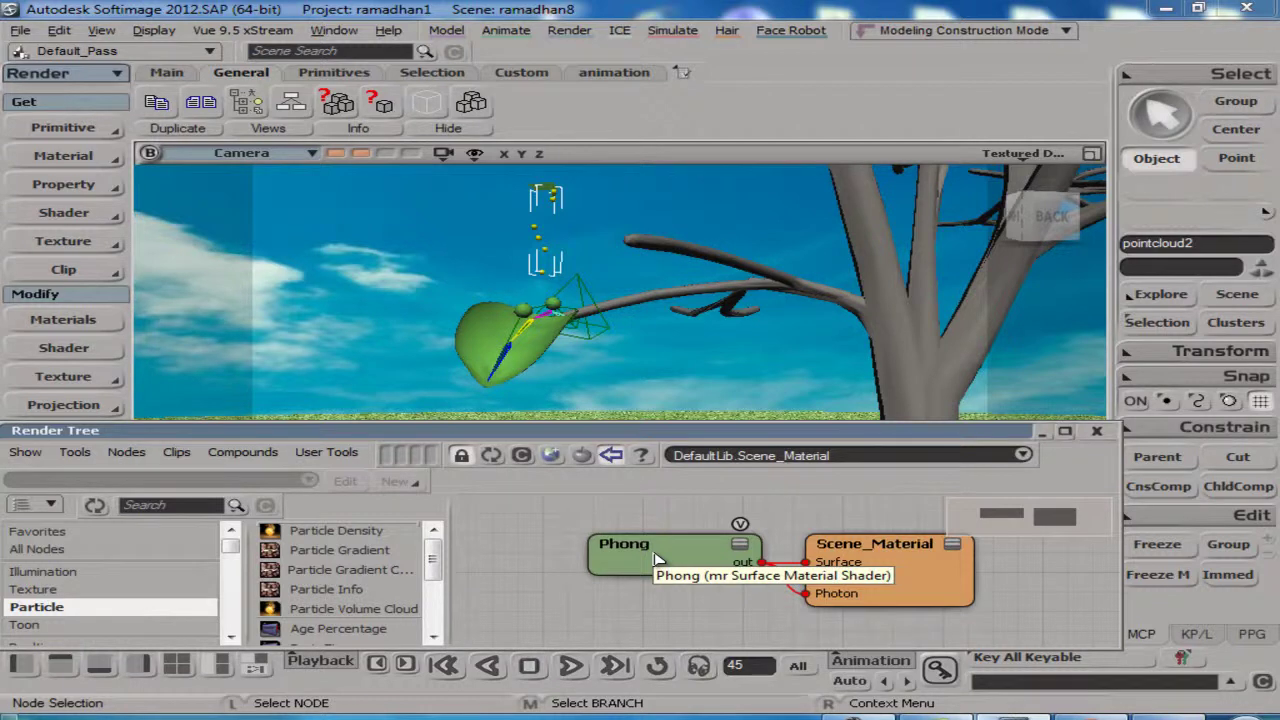
double_click(405, 434)
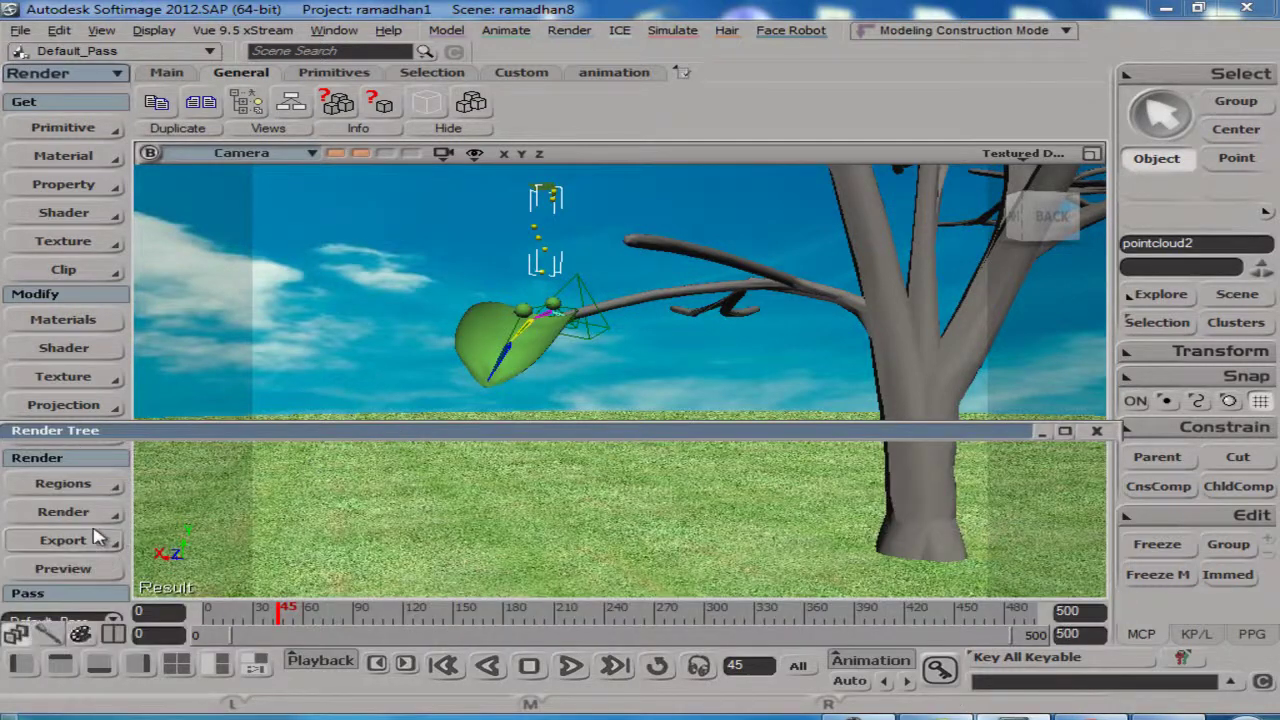
Disable Final Gathering in the mental ray options and close the Render Manager
click(100, 518)
click(168, 484)
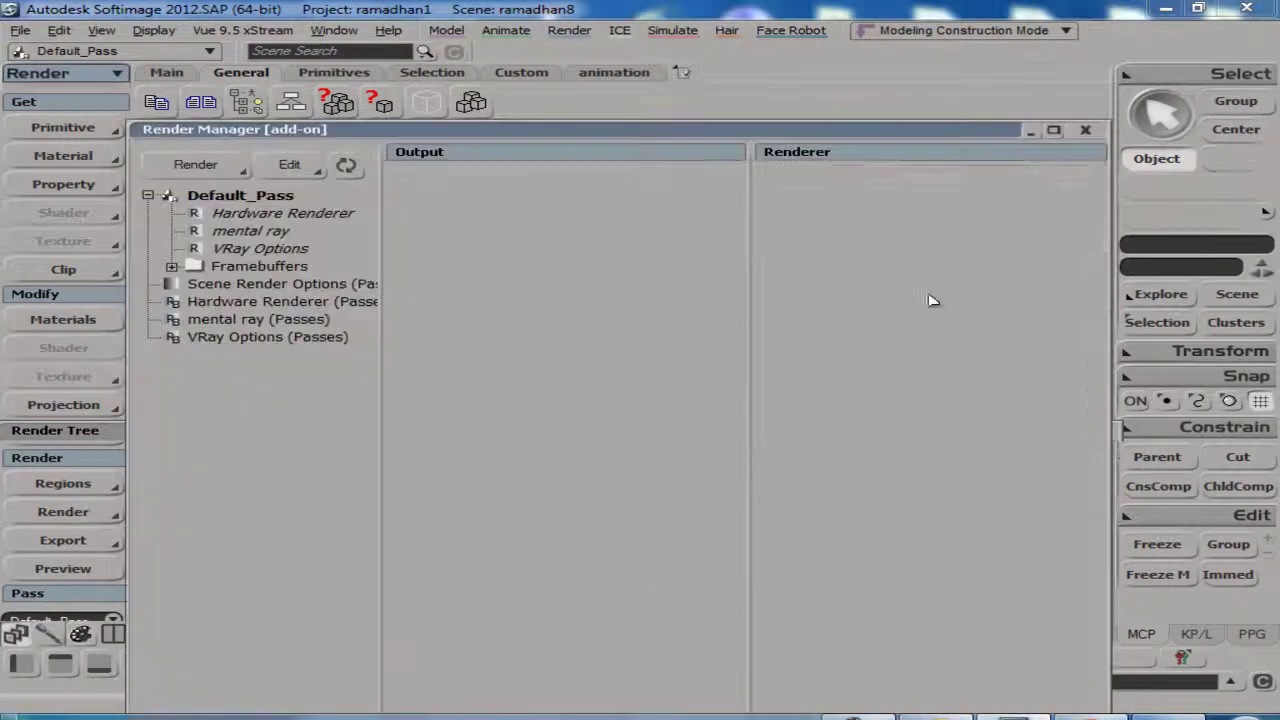
click(250, 231)
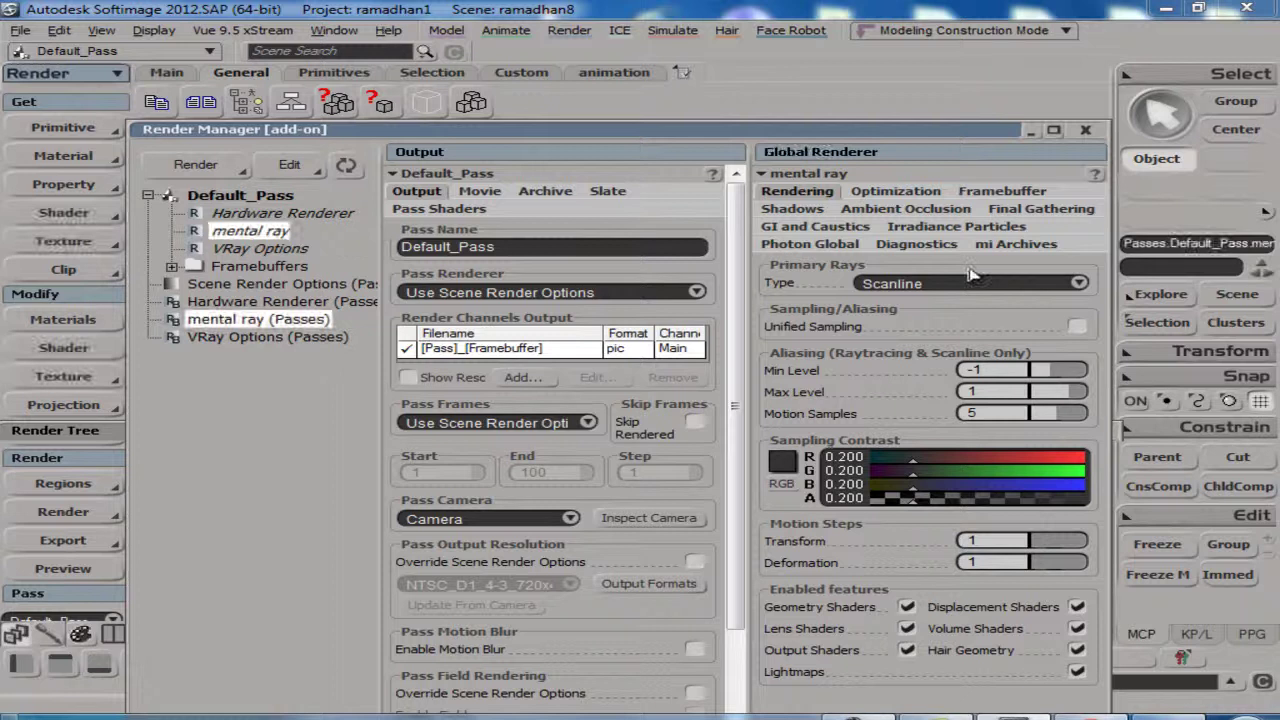
click(1038, 212)
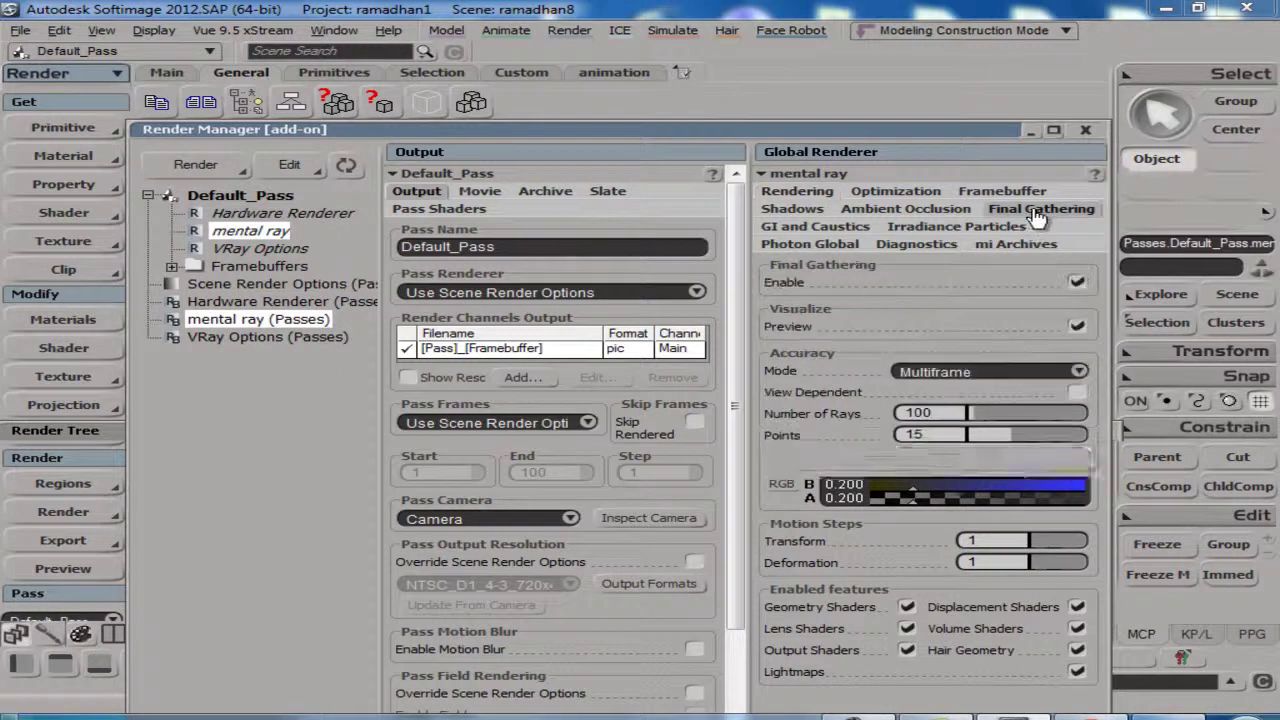
click(1077, 282)
click(1085, 130)
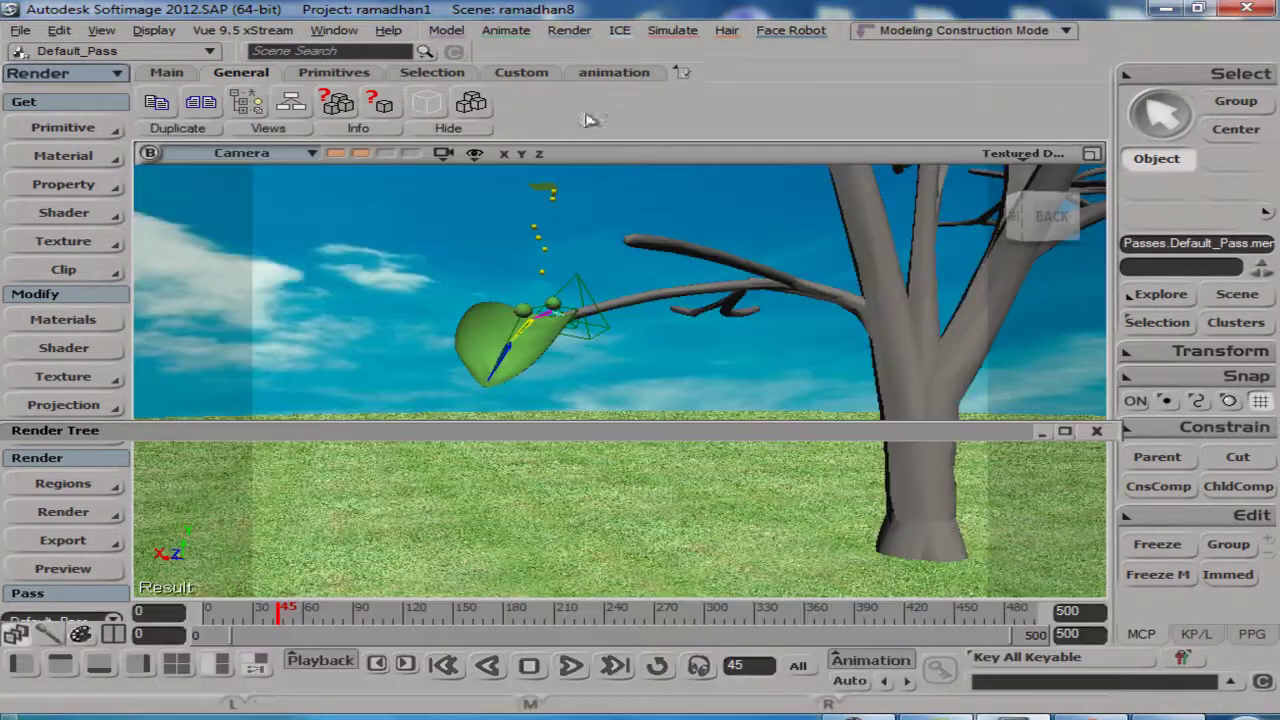
Expand the Render Tree window again and reselect pointcloud2, checking it in the scene hierarchy
click(1250, 294)
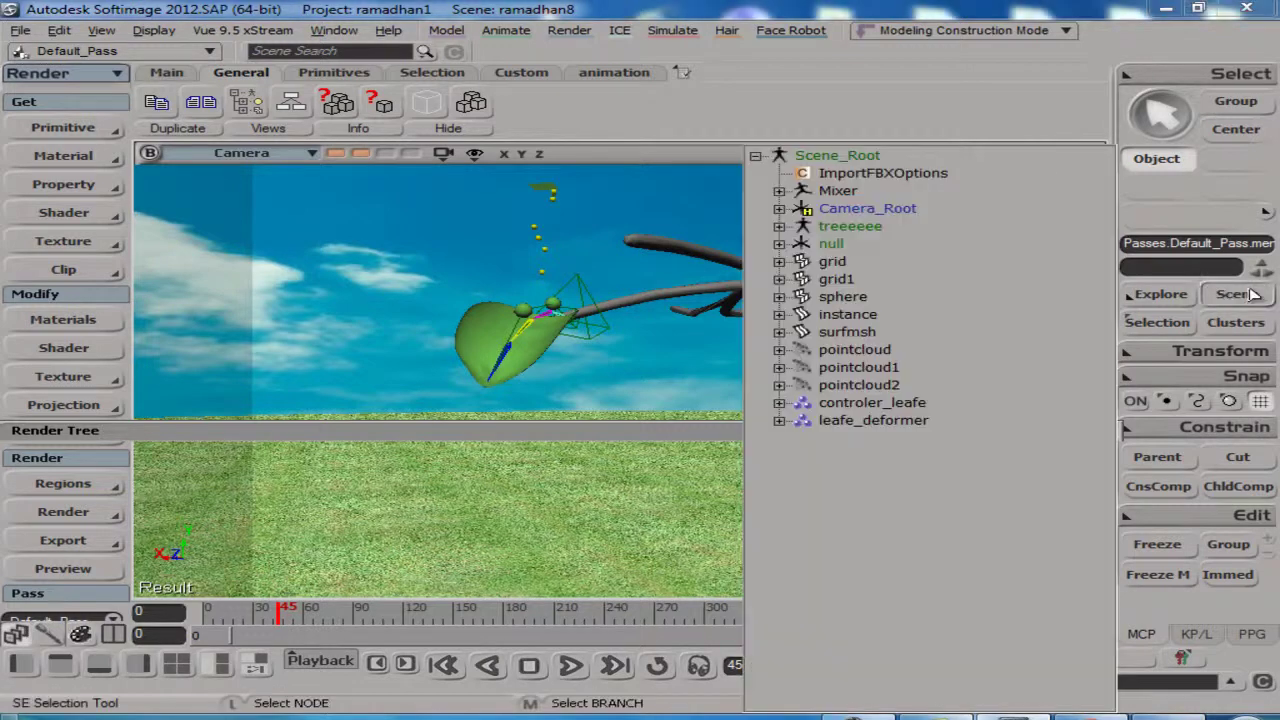
click(1238, 296)
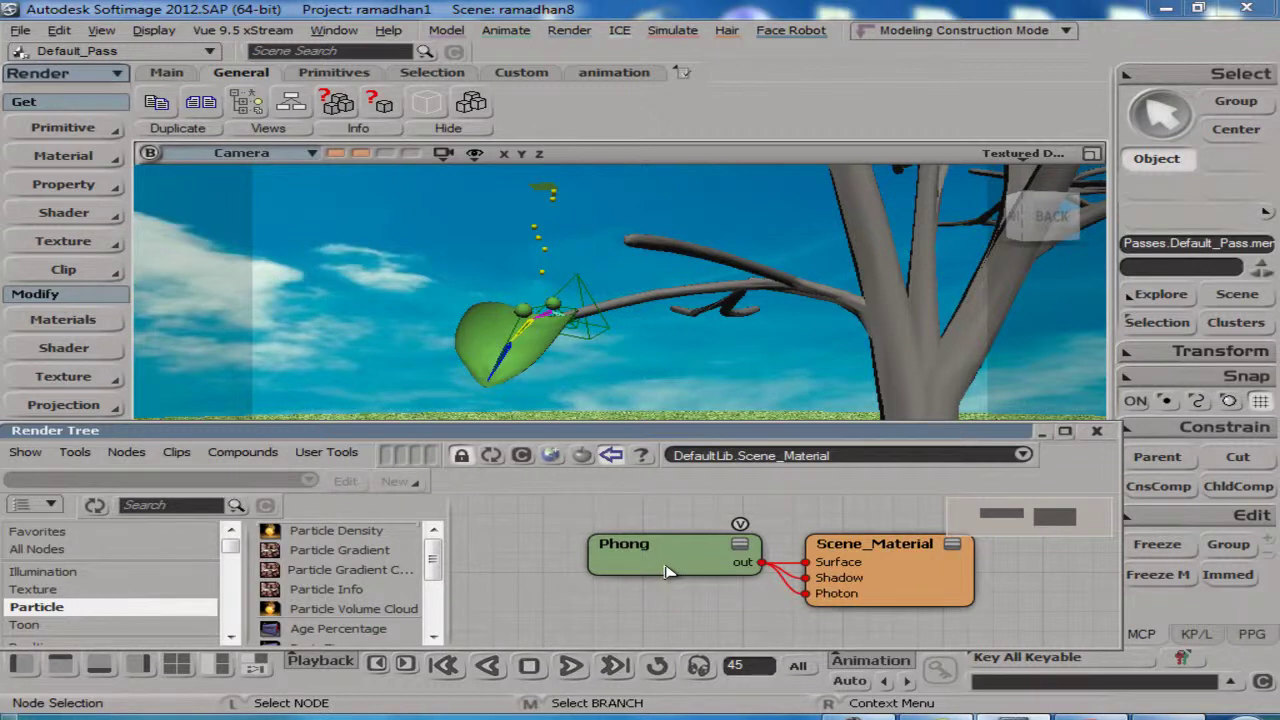
click(533, 234)
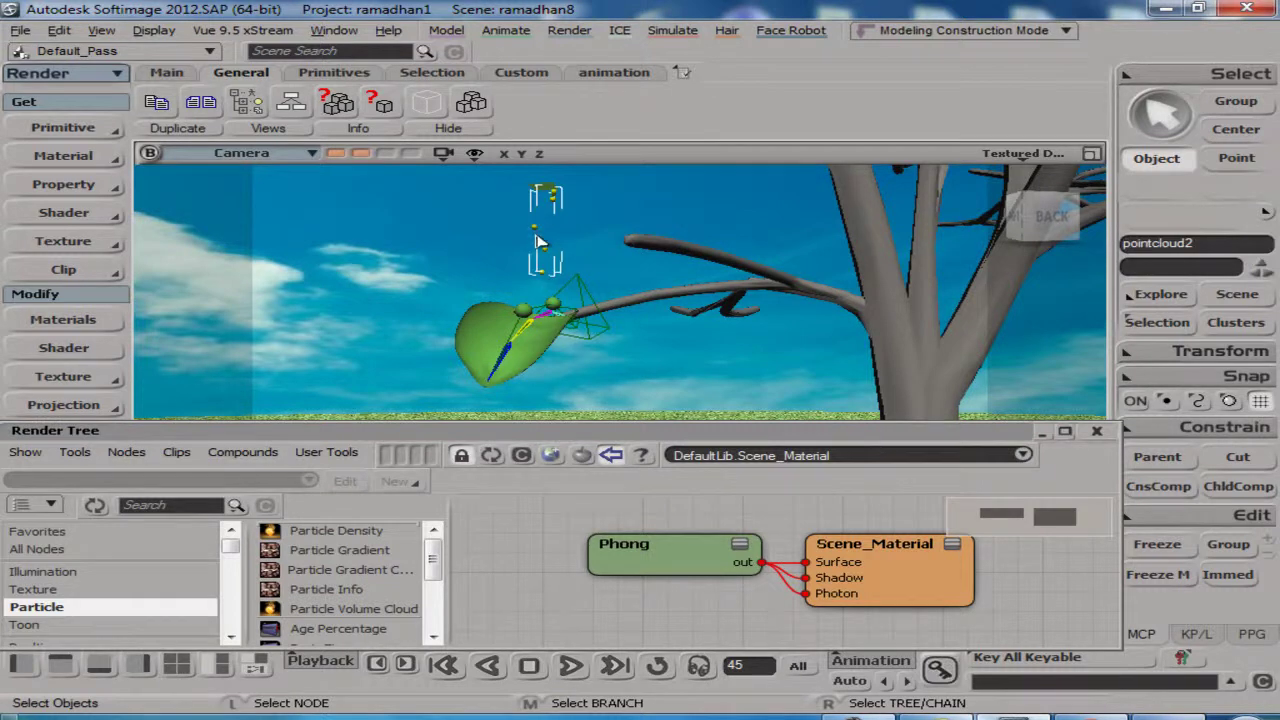
click(1237, 294)
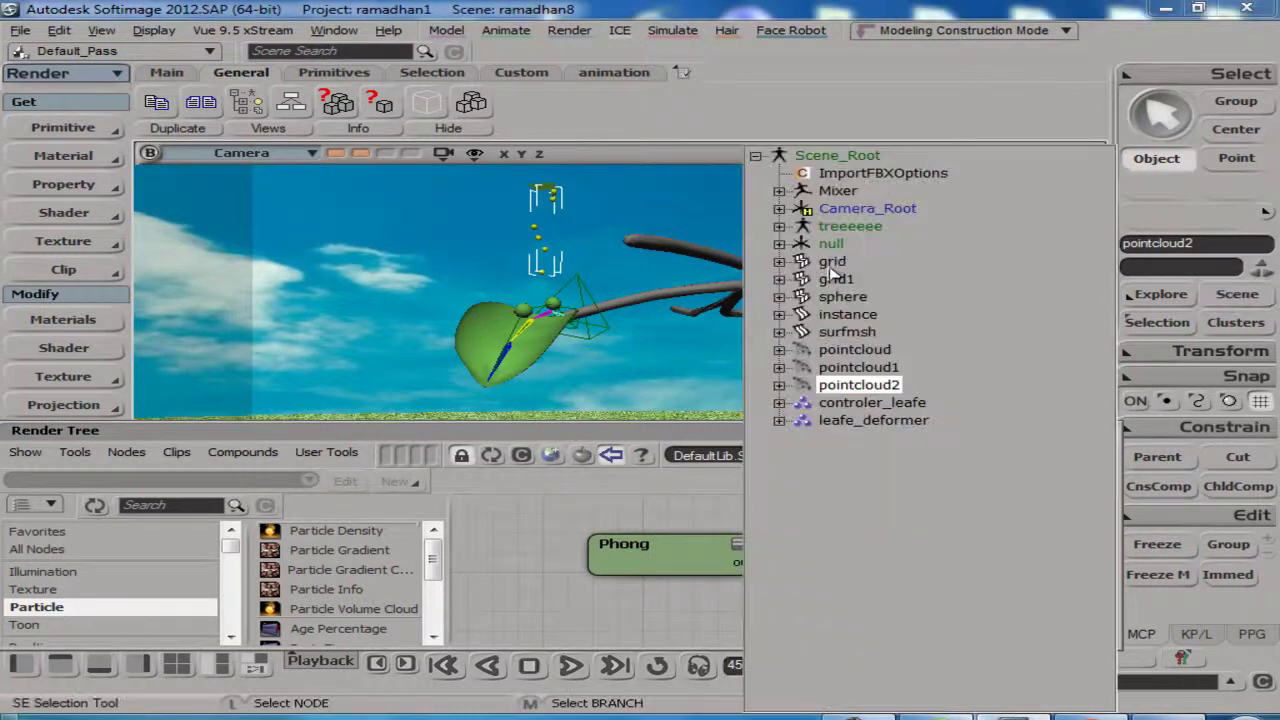
click(1232, 298)
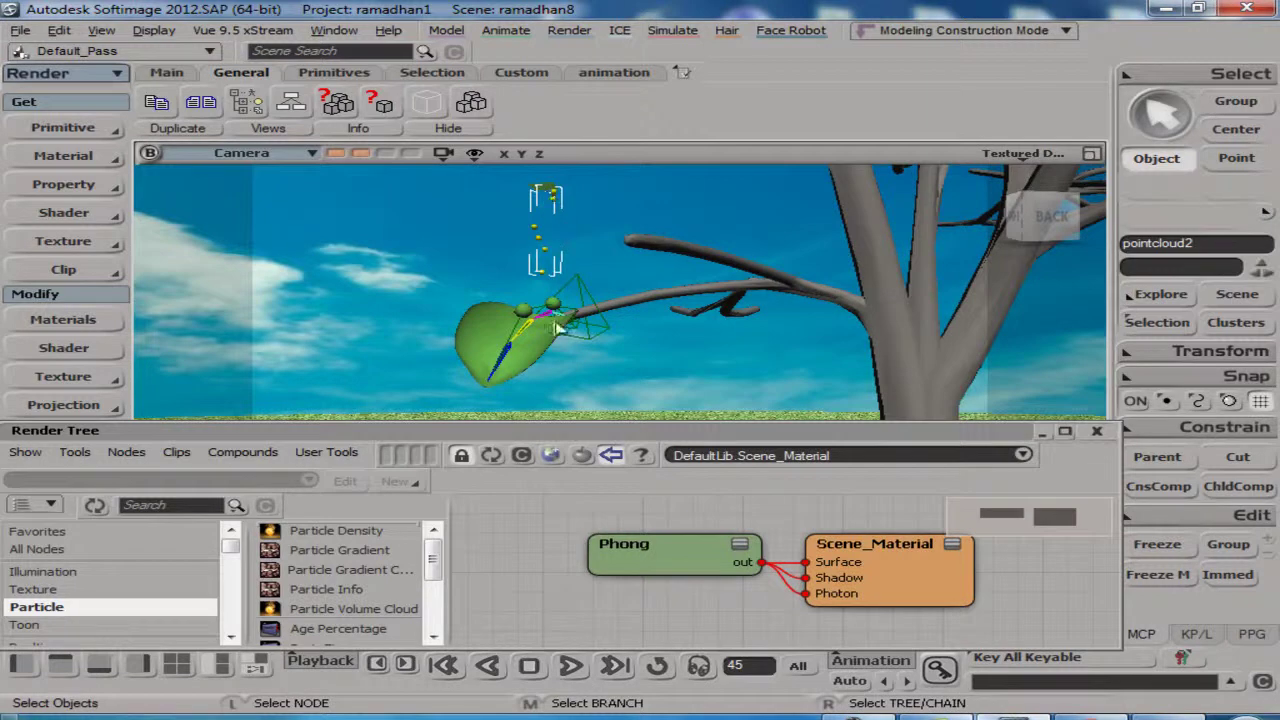
click(70, 156)
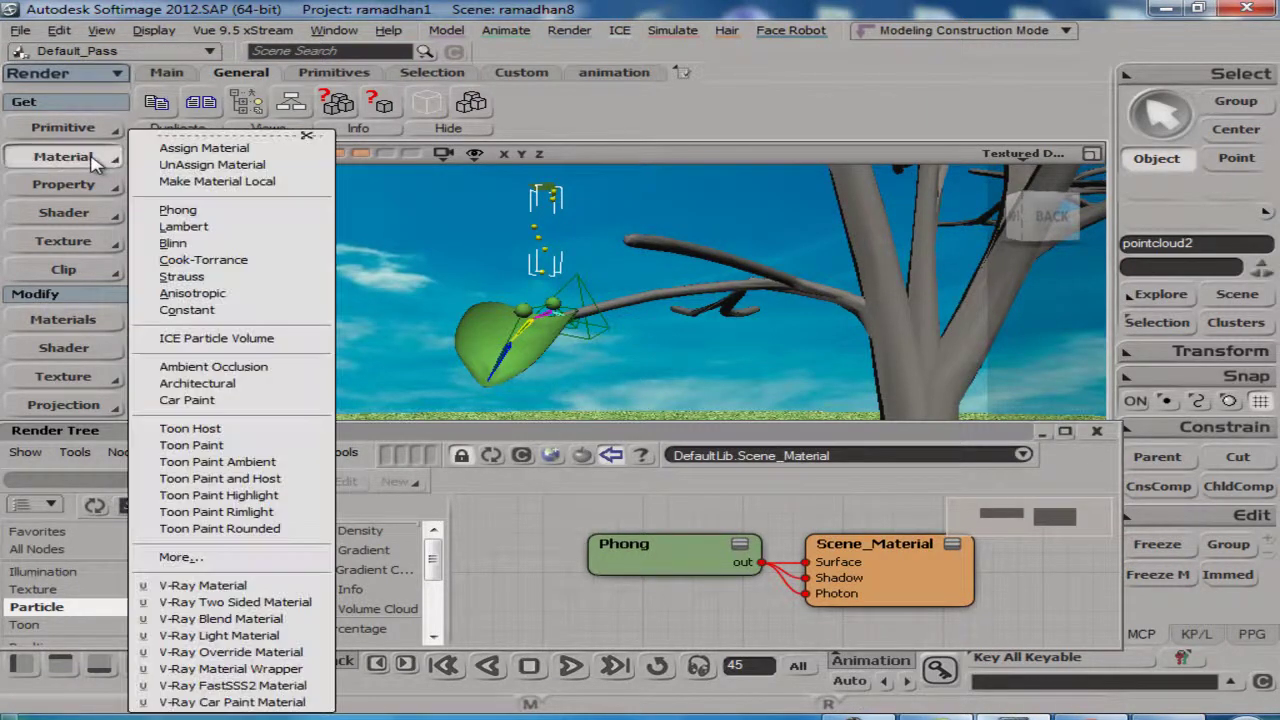
click(354, 5)
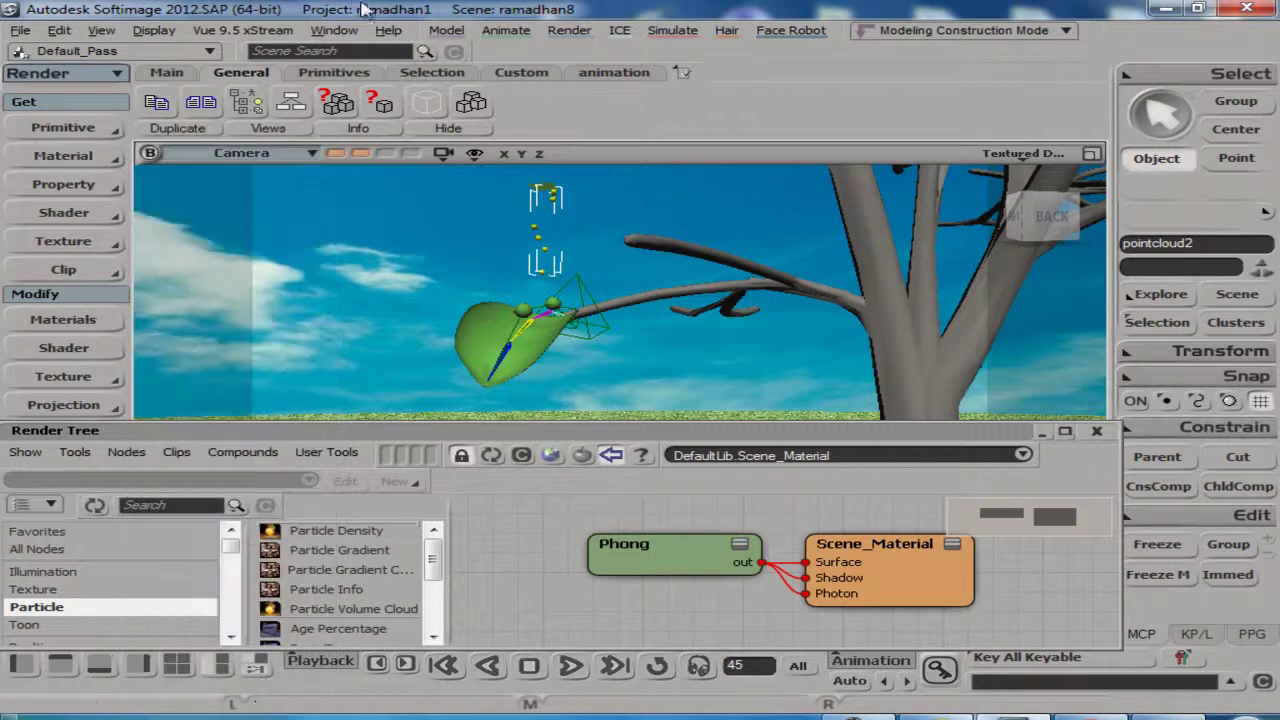
drag(386, 433, 381, 388)
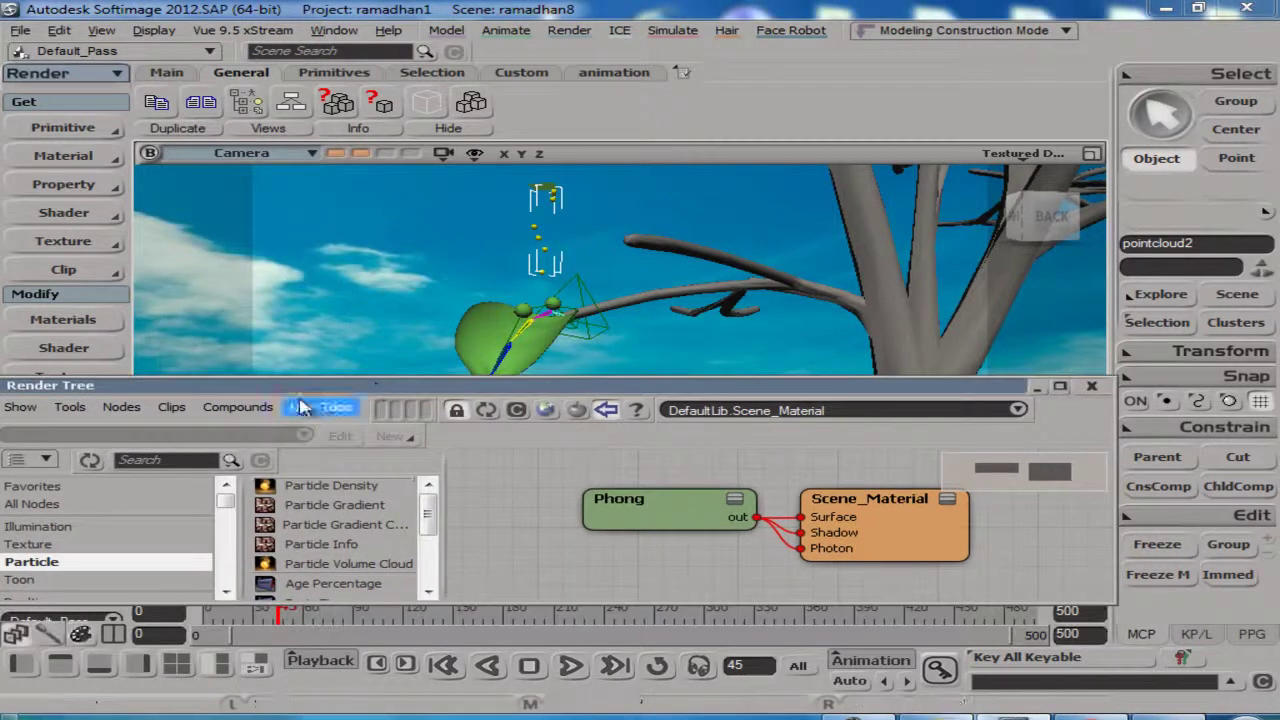
drag(103, 386, 149, 384)
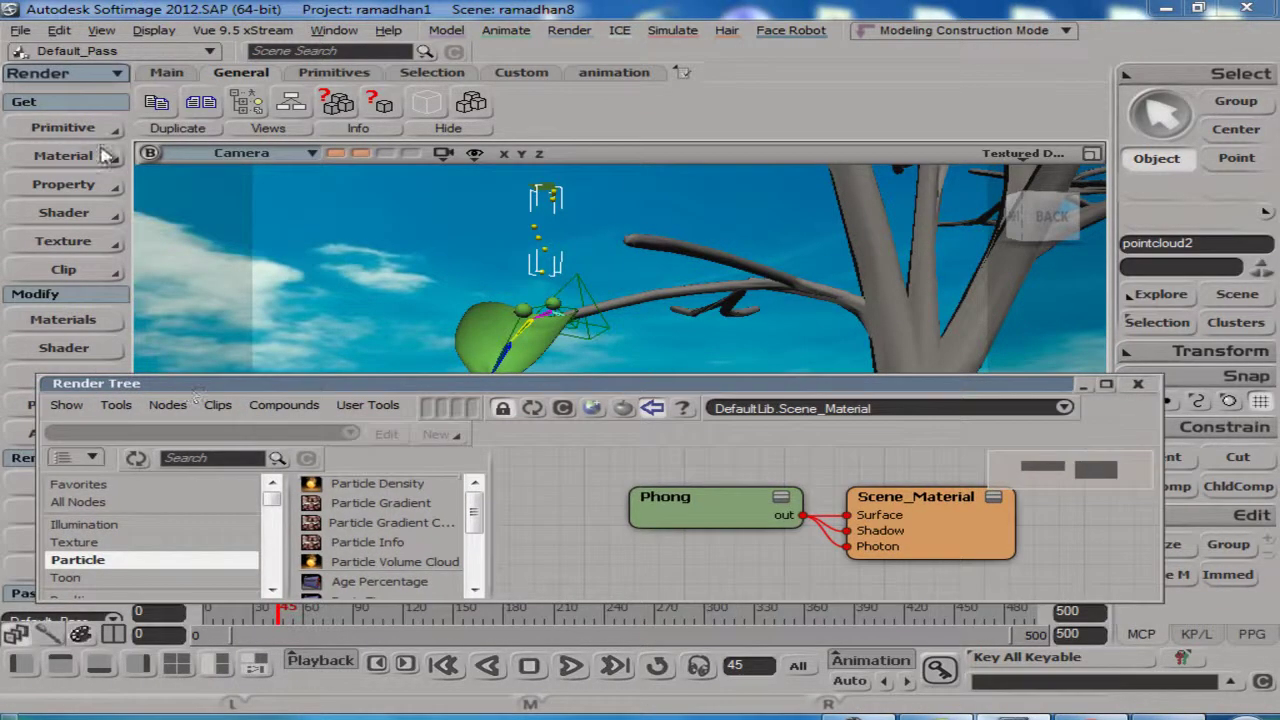
Open the Material Manager and create a new Phong material in DefaultLib
click(102, 32)
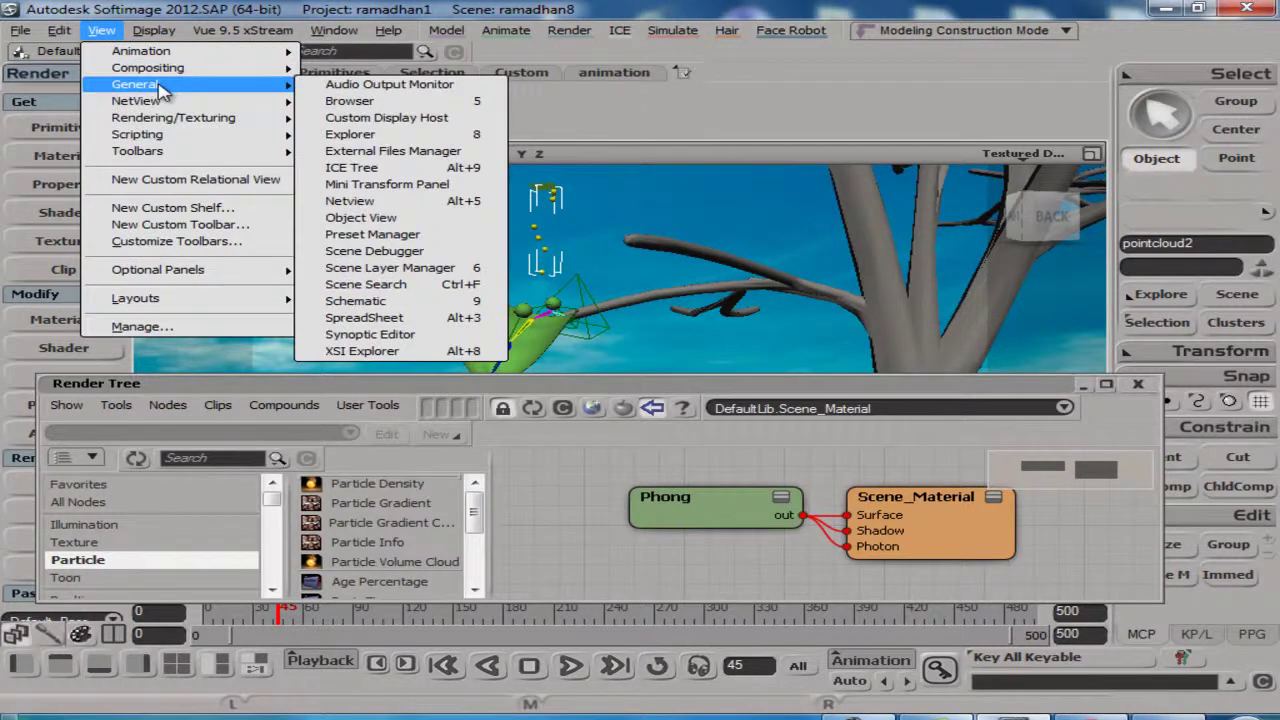
mouse_move(291, 103)
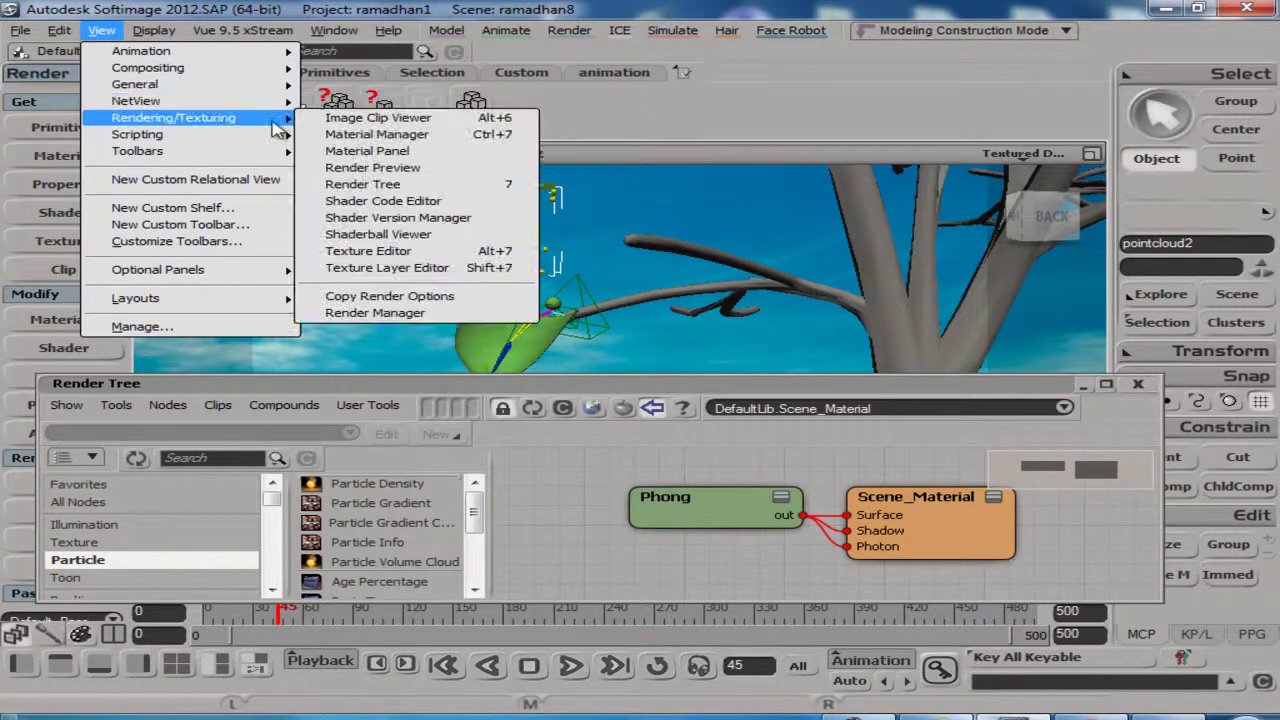
click(362, 134)
click(386, 106)
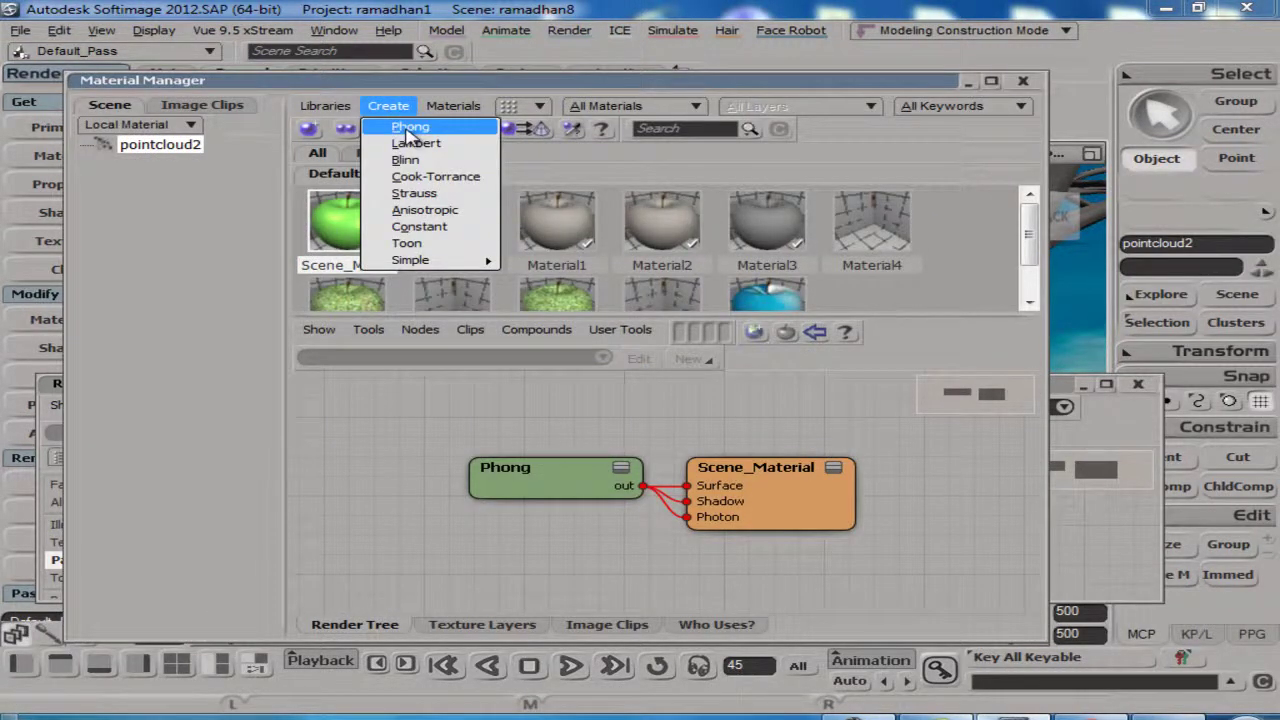
click(407, 129)
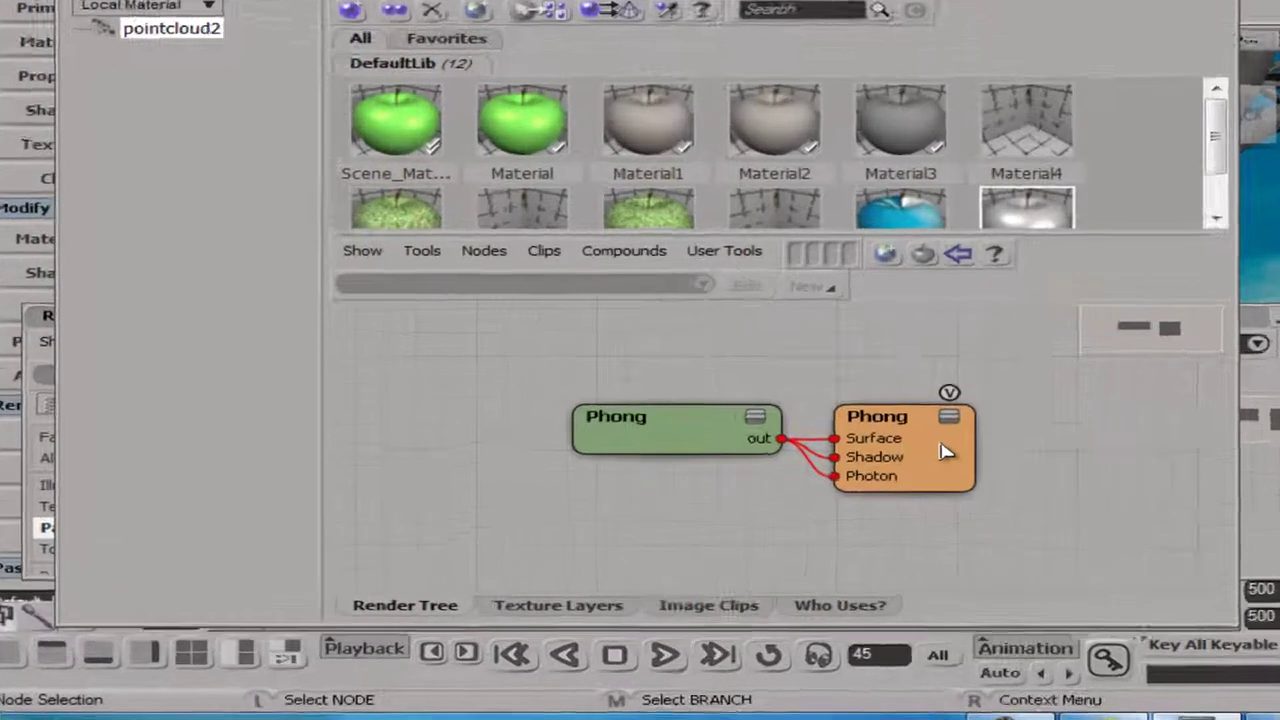
Rename the new Phong material as drop and close its properties
double_click(945, 452)
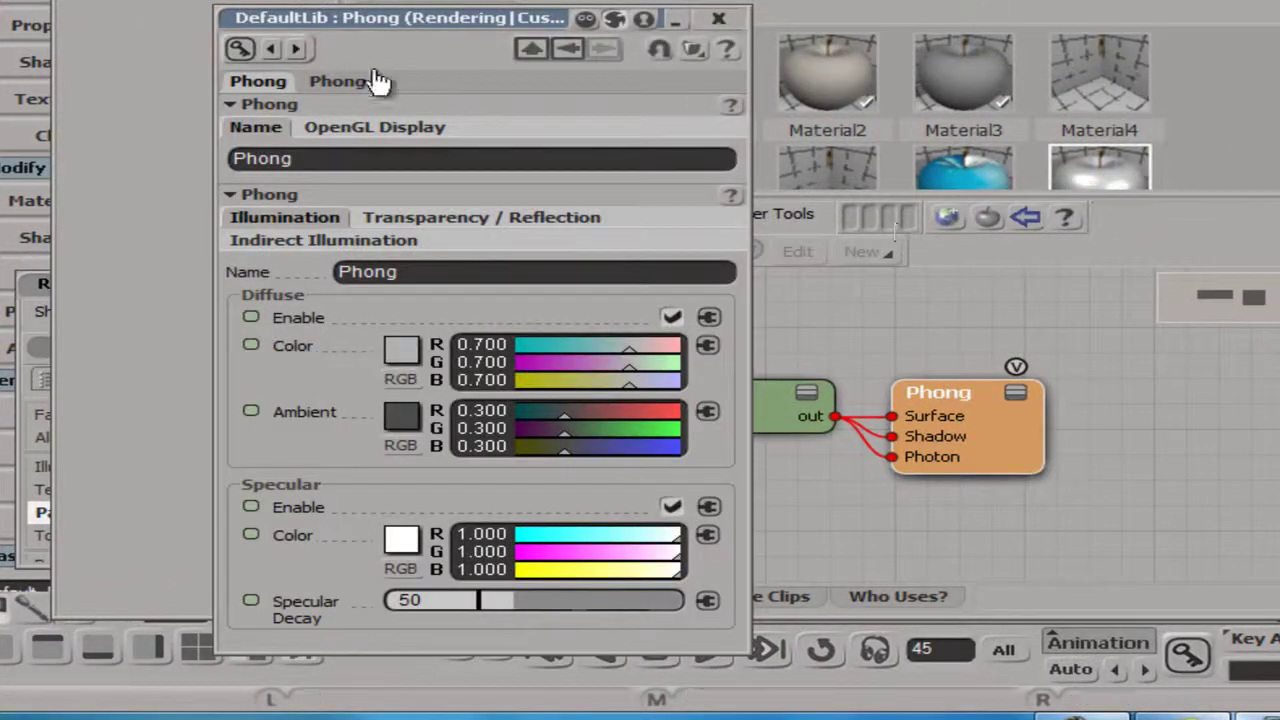
double_click(304, 158)
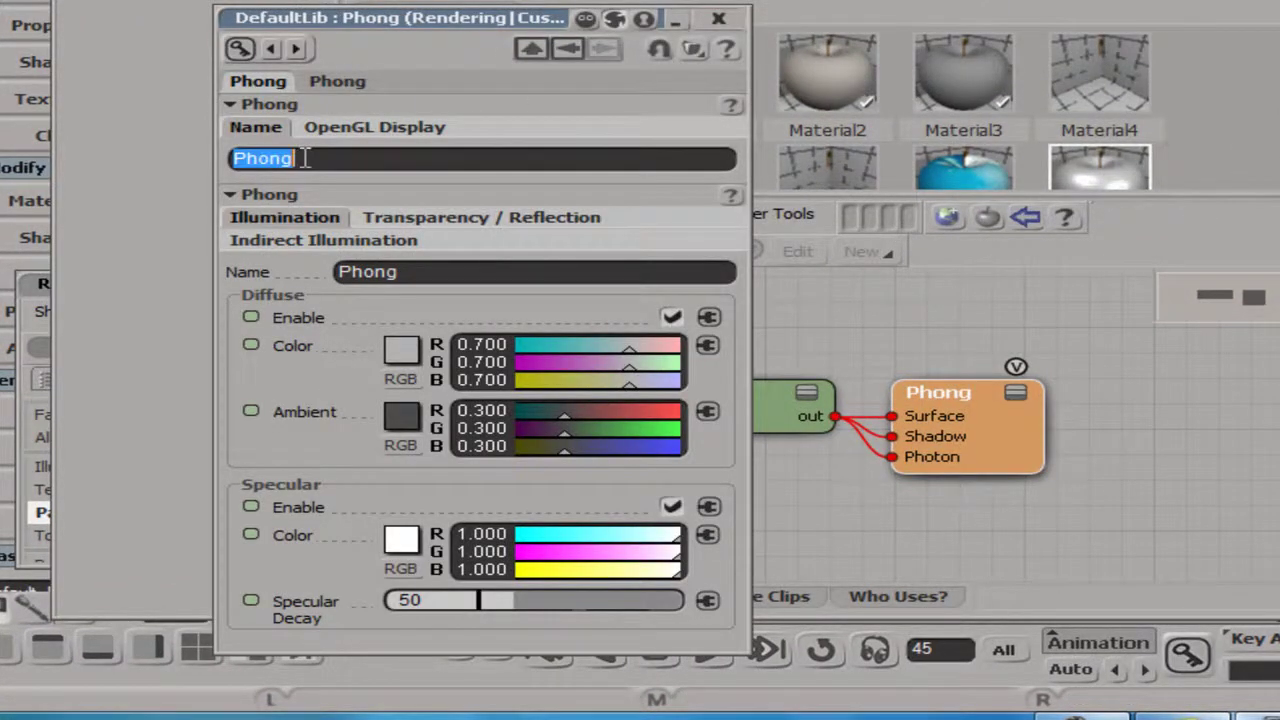
text(dr)
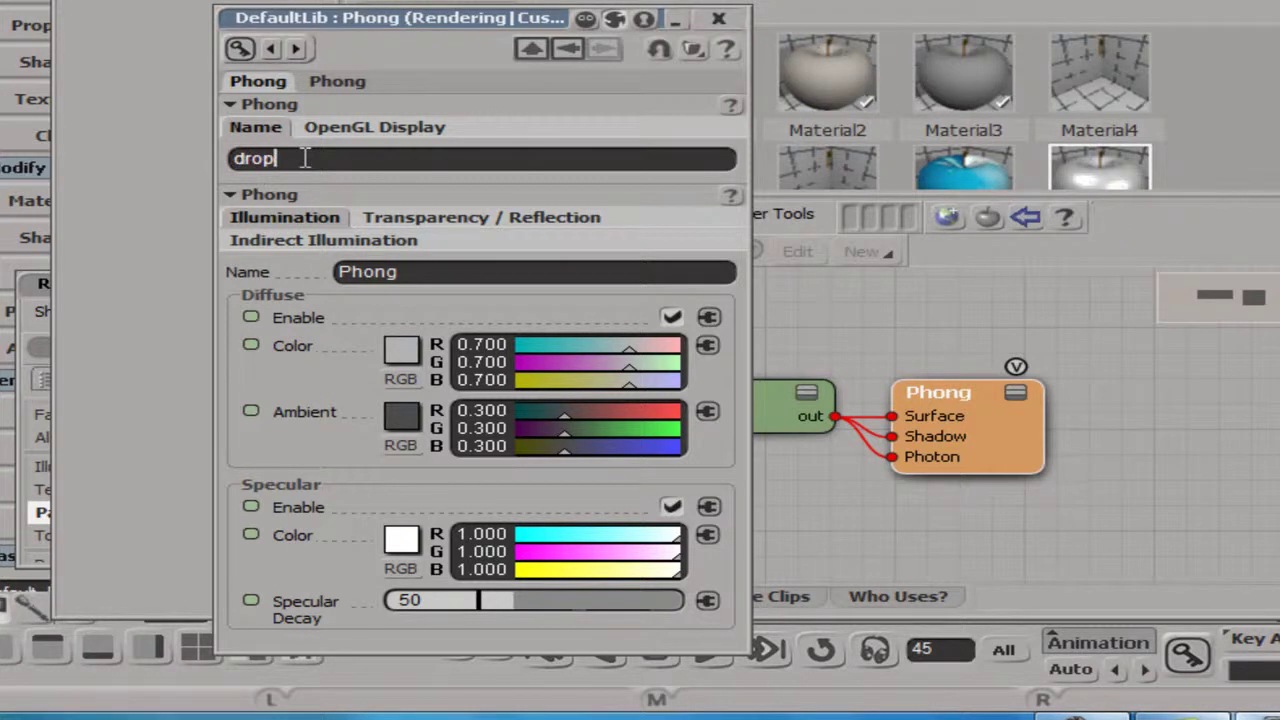
text(op)
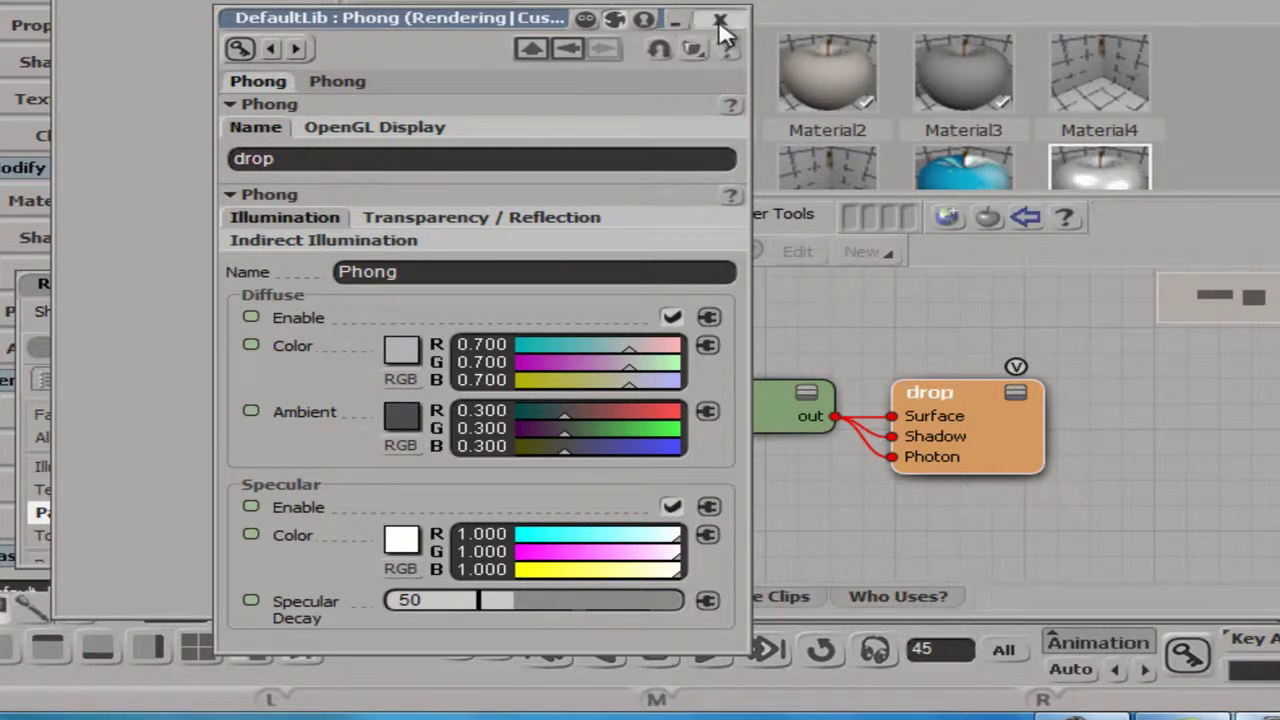
click(718, 18)
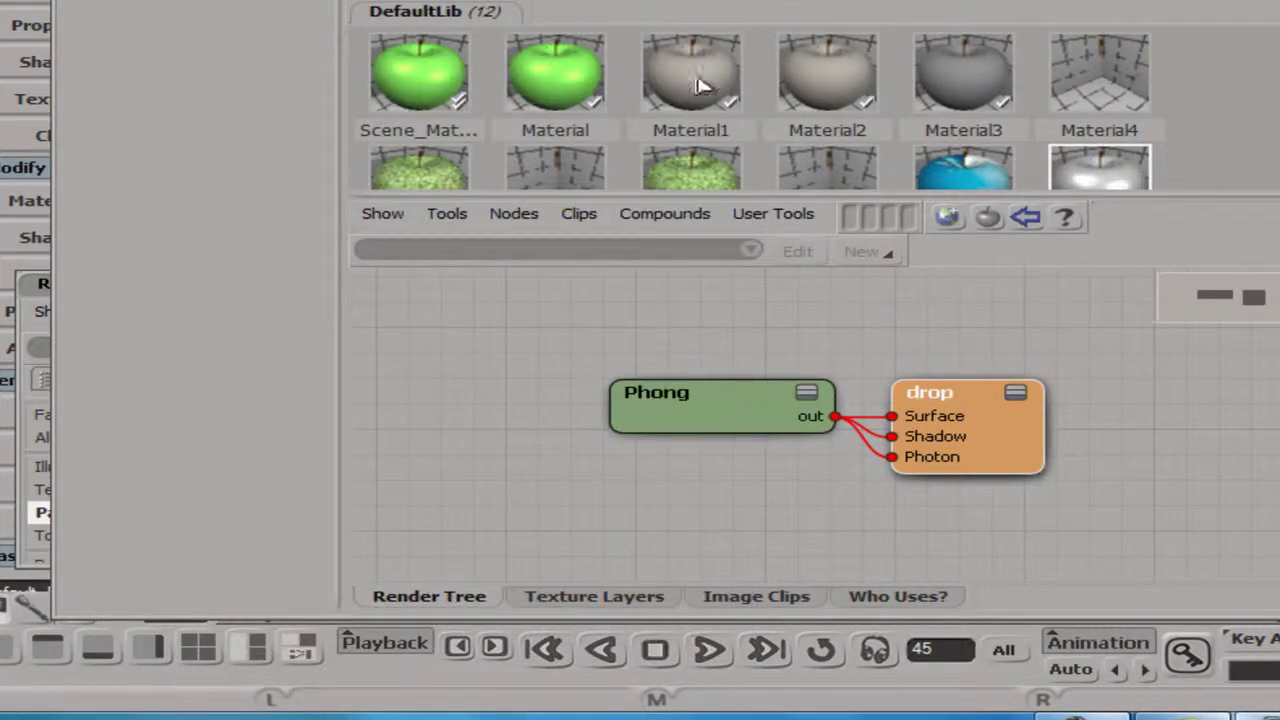
Assign the drop material to the selected pointcloud2, moving the Material Manager out of the way of the particles
drag(702, 0, 652, 179)
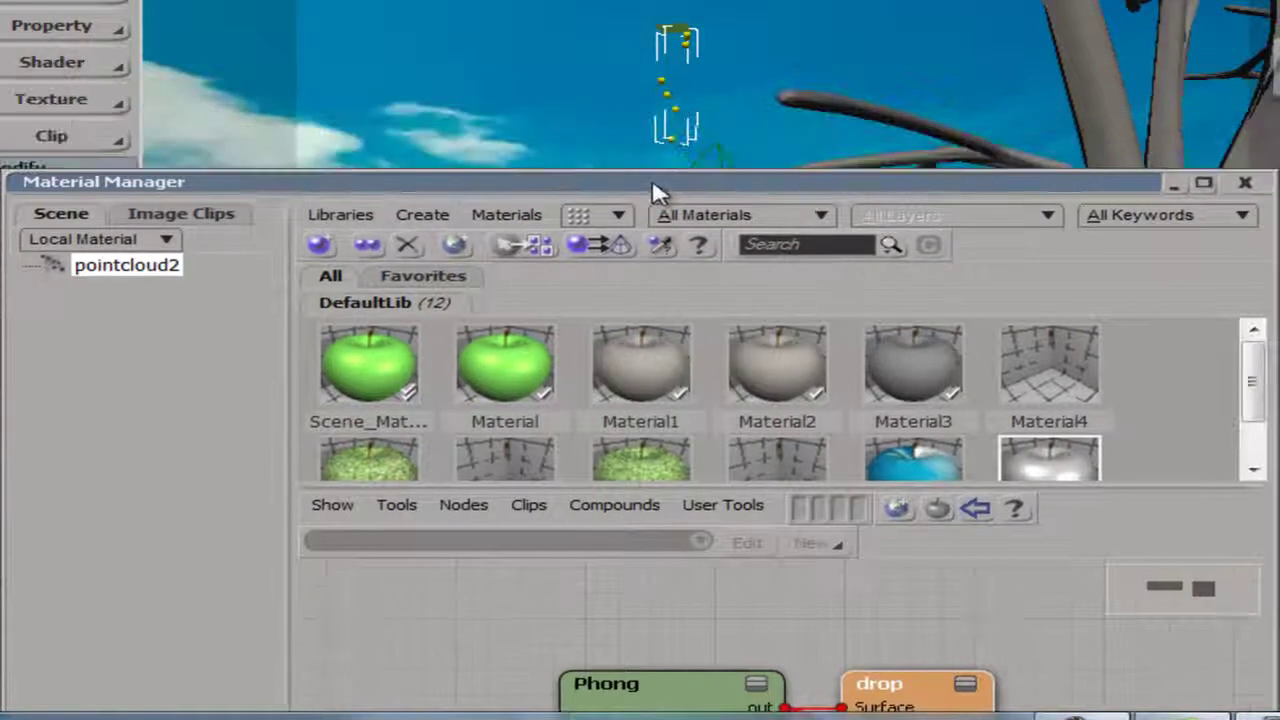
right_click(701, 690)
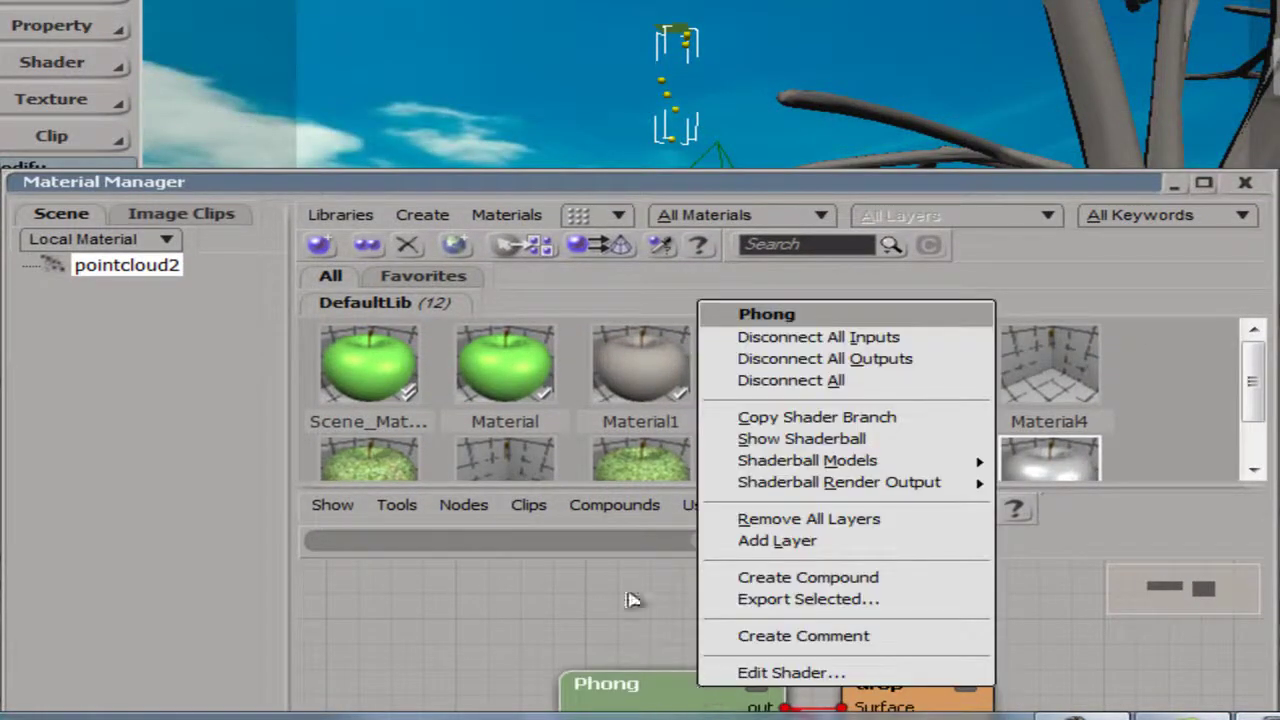
click(548, 216)
click(500, 214)
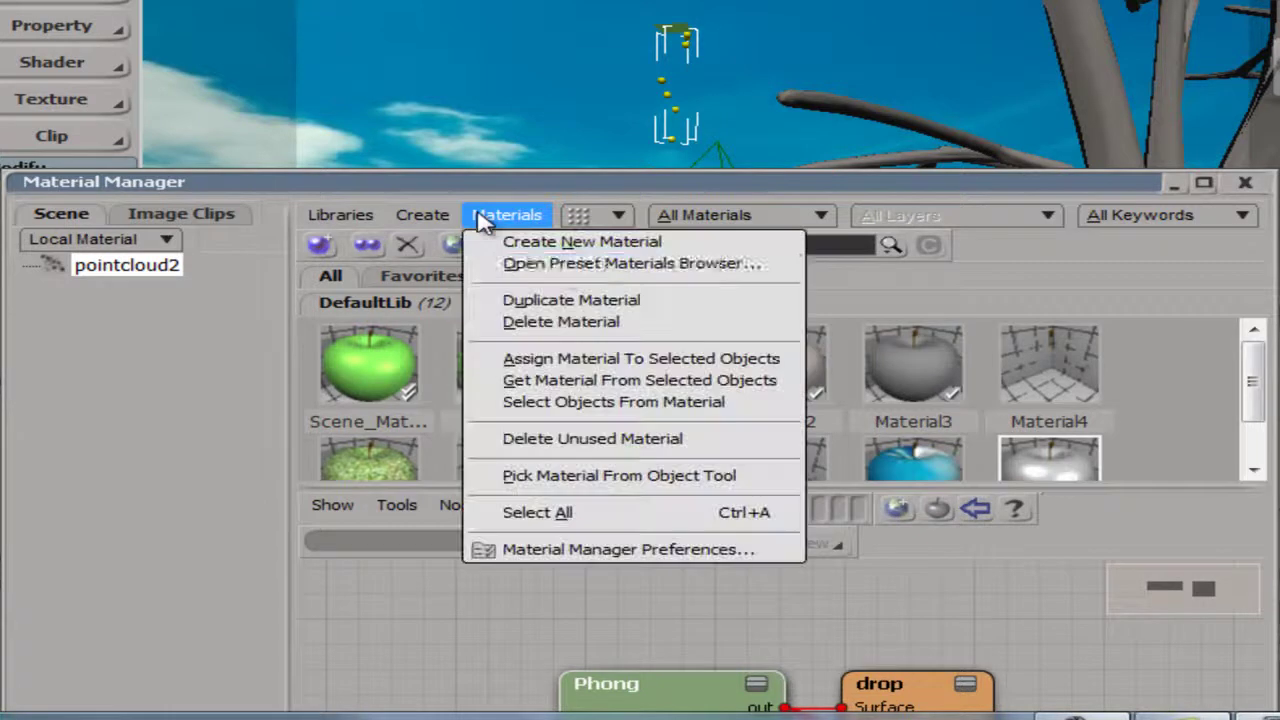
click(634, 359)
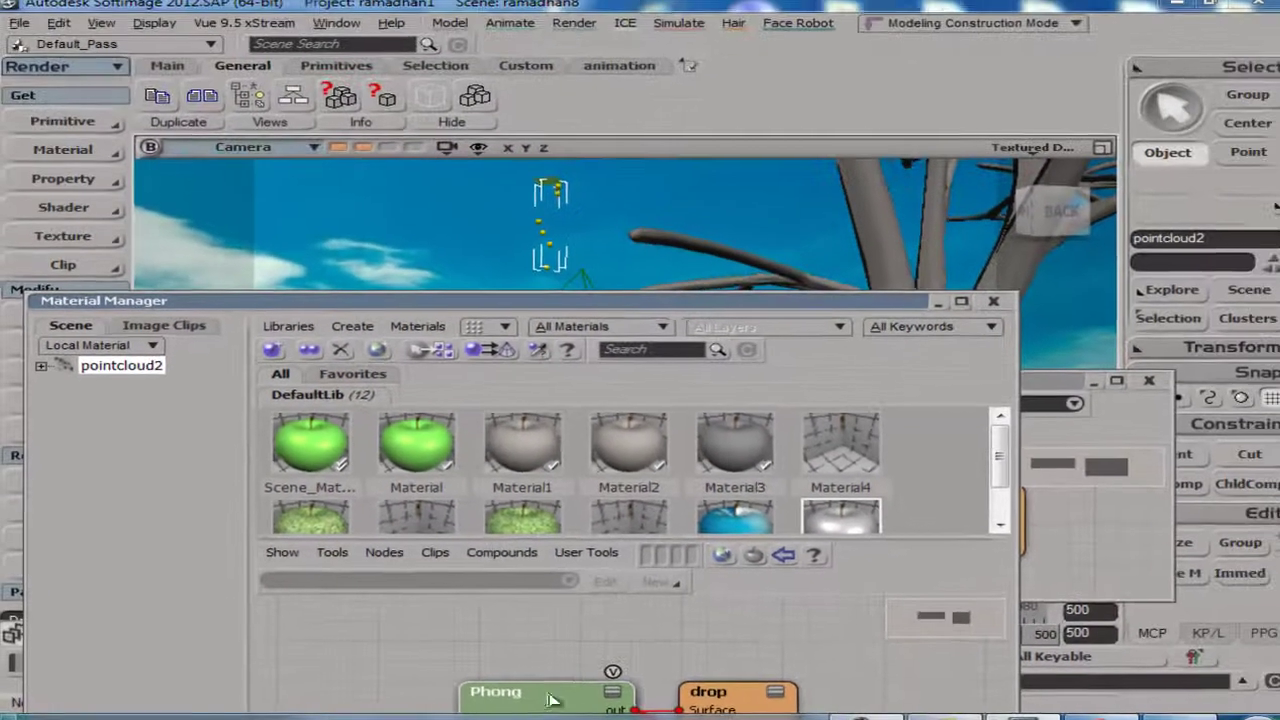
Close the Phong properties and the Material Manager, and load the drop material's shader network in the Render Tree
double_click(671, 699)
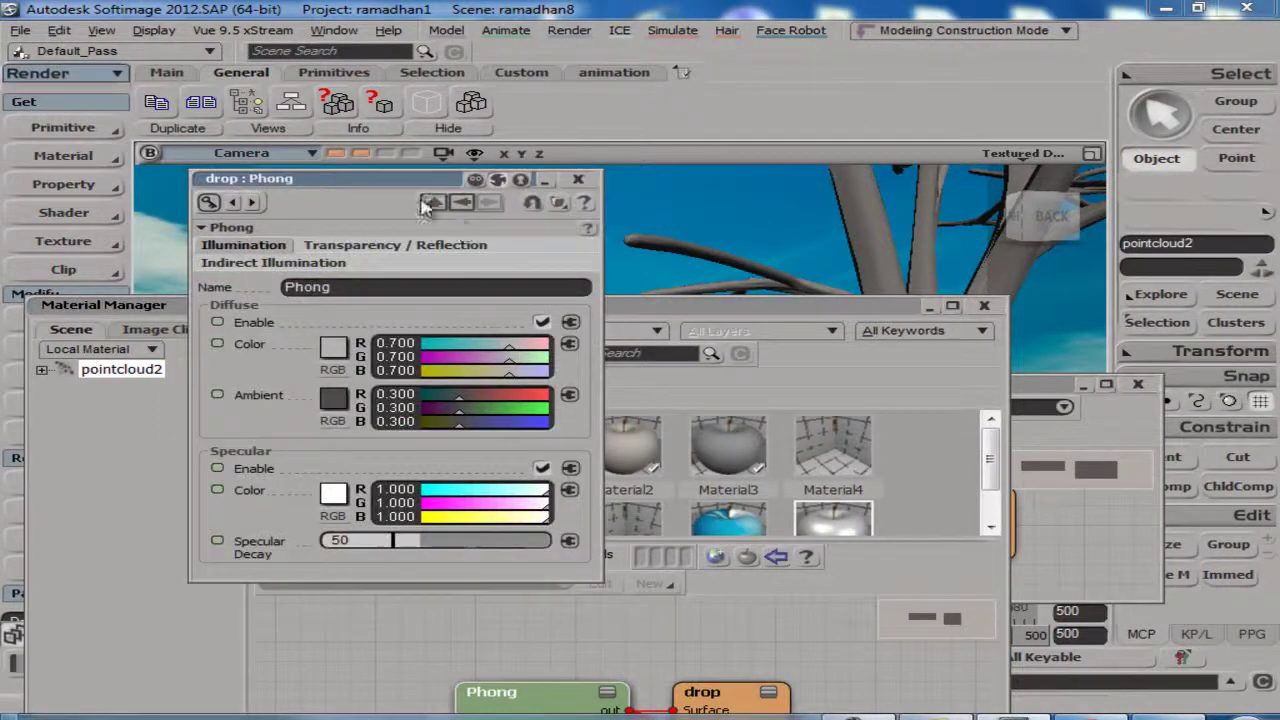
click(577, 179)
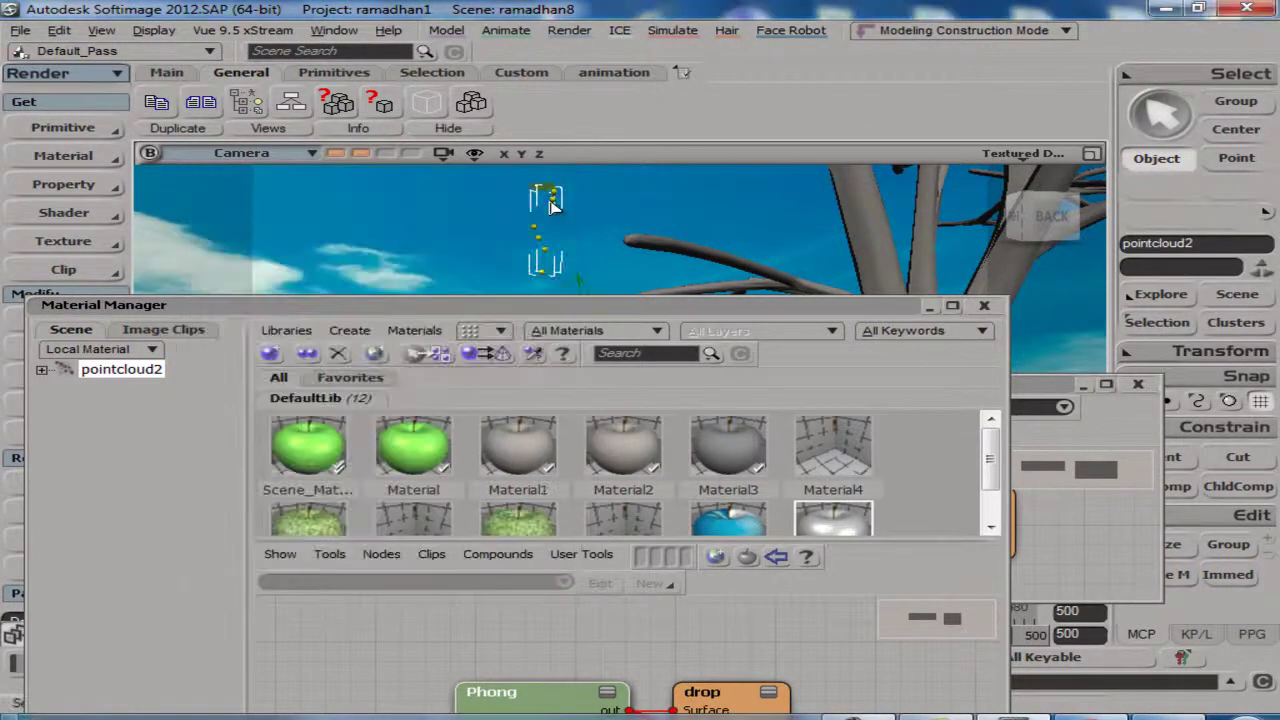
drag(645, 316, 713, 278)
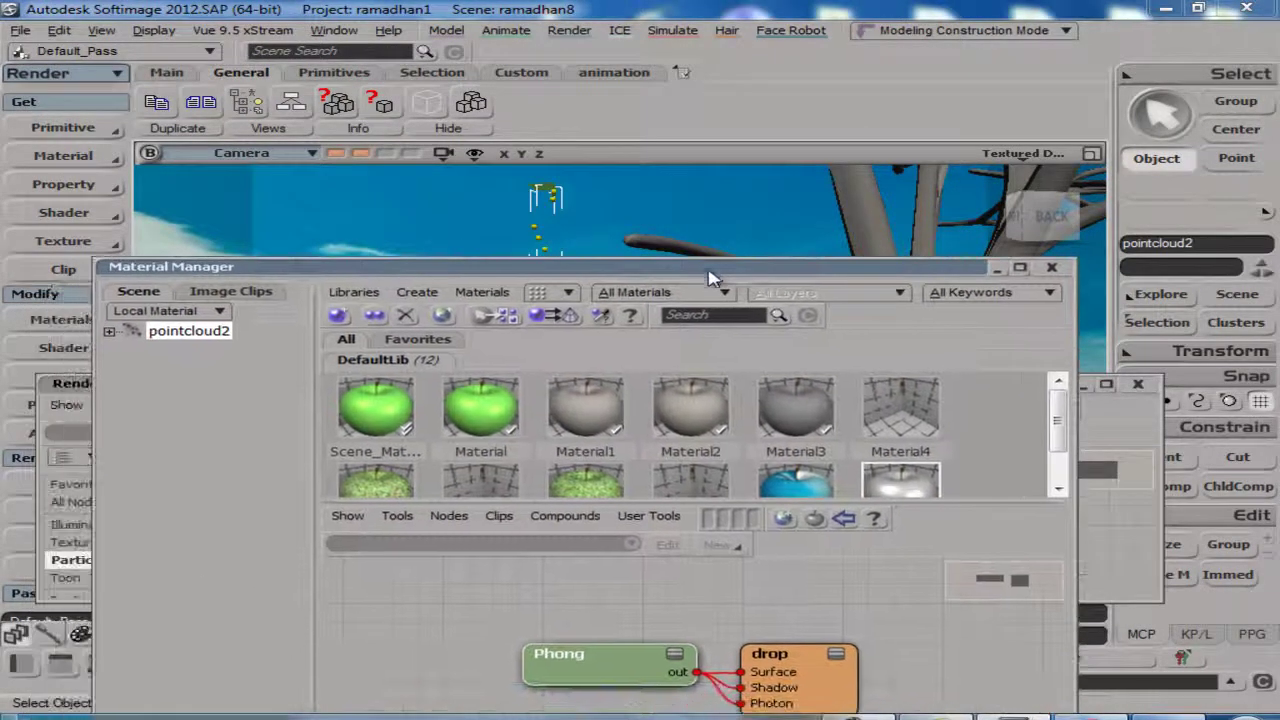
click(1050, 272)
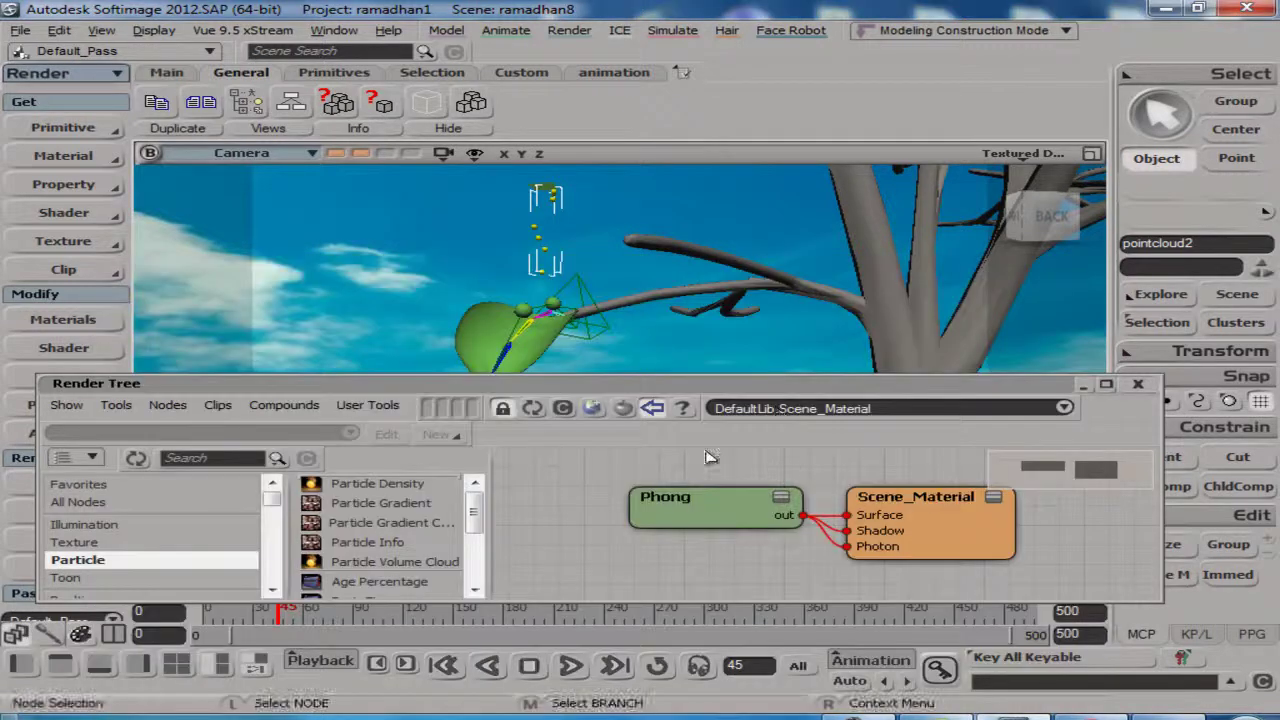
click(540, 418)
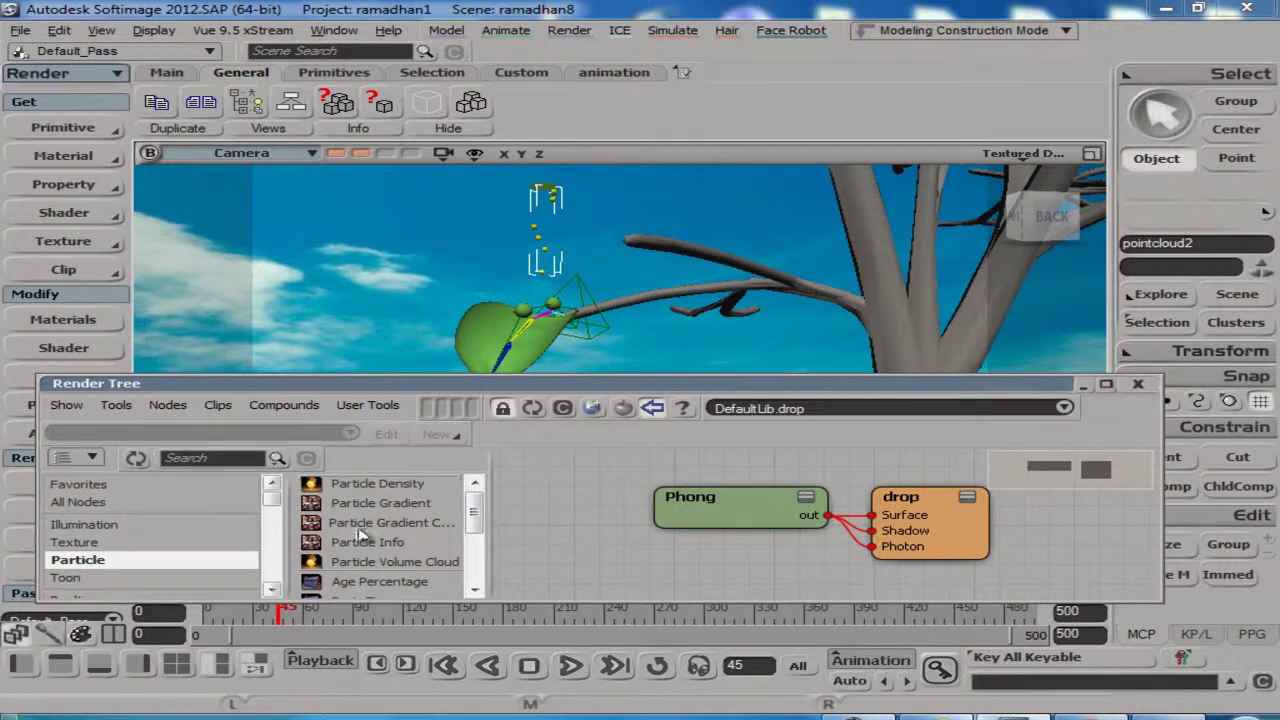
Add an Incidence illumination node to the drop material and connect its output to the Phong node's transparency
drag(477, 512, 479, 534)
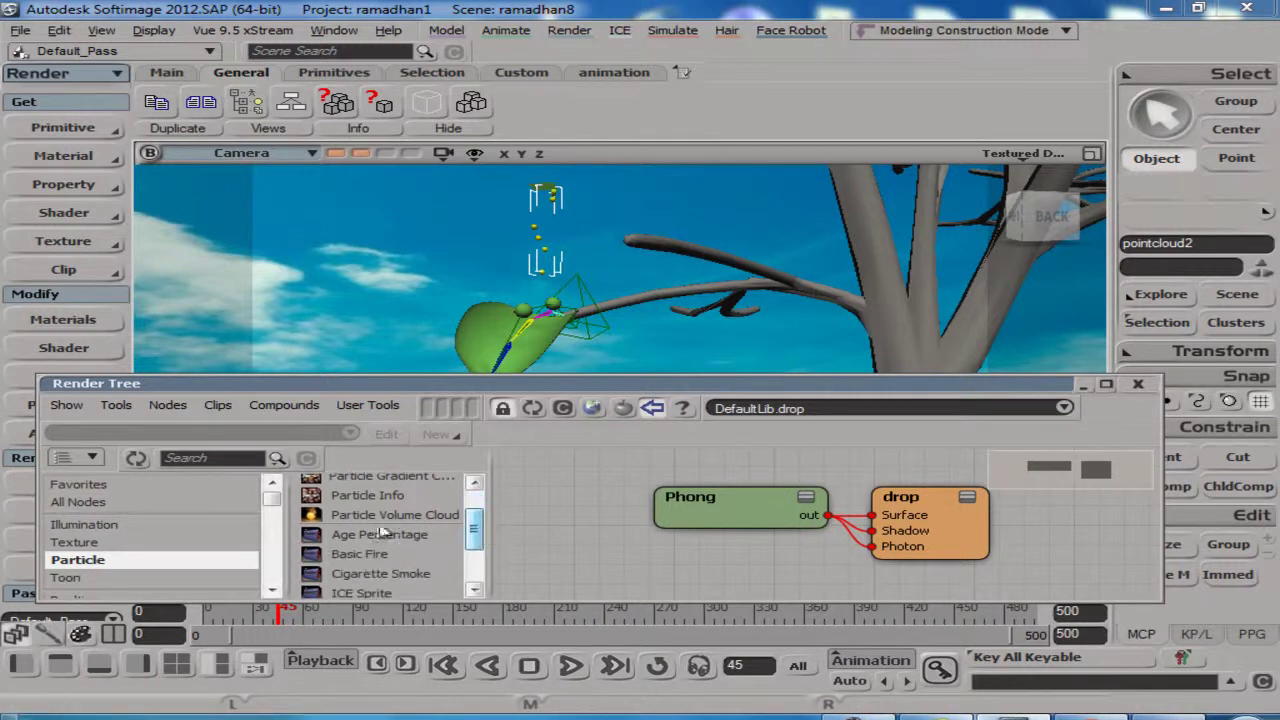
click(88, 527)
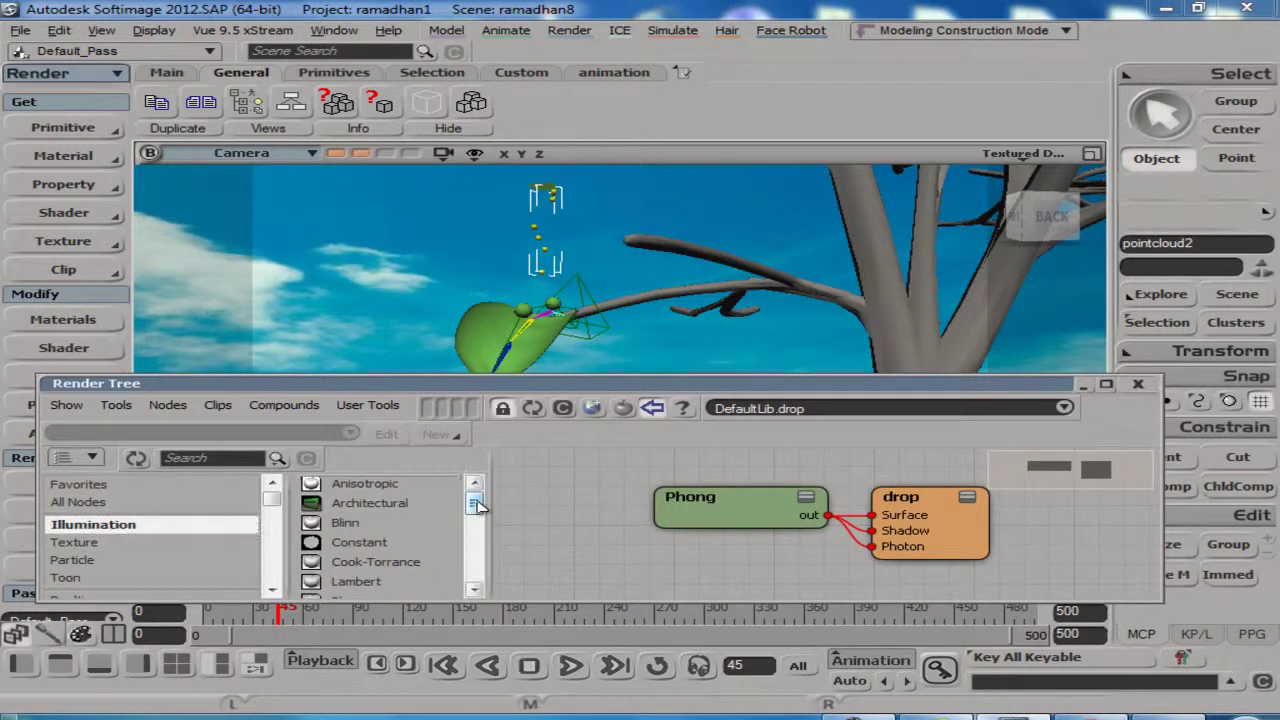
drag(476, 505, 474, 548)
drag(345, 522, 541, 549)
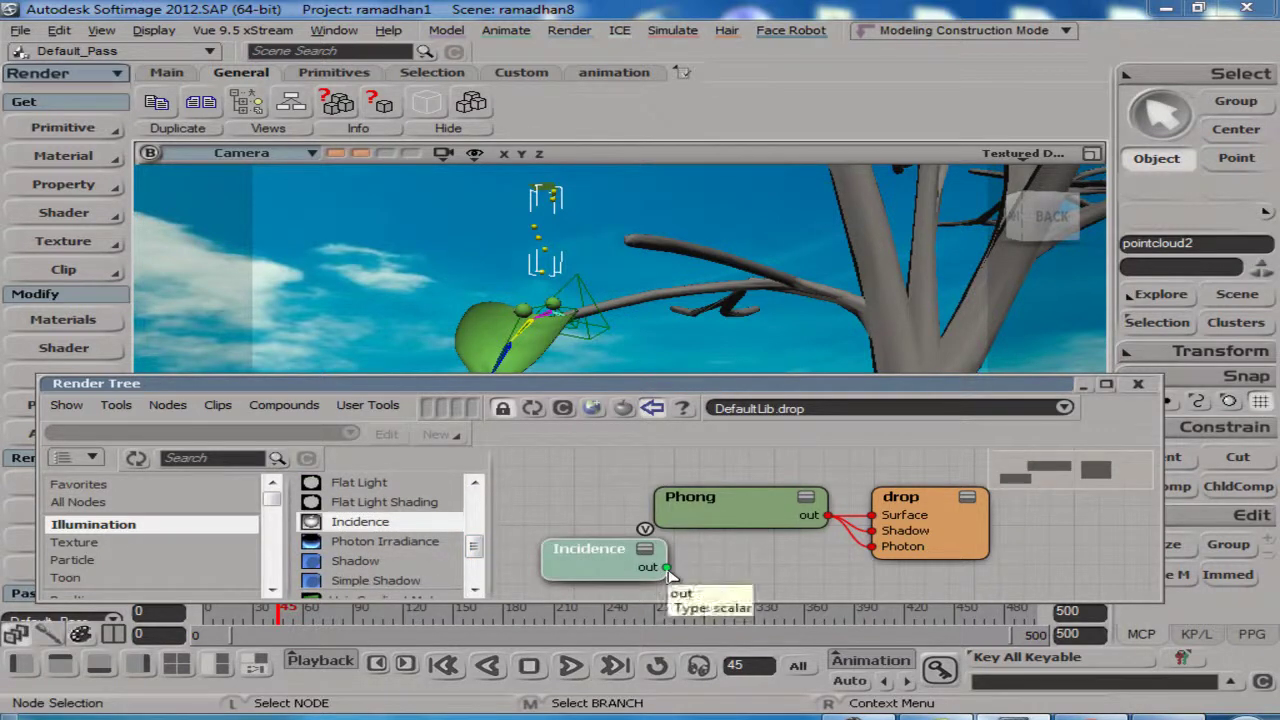
drag(667, 568, 718, 515)
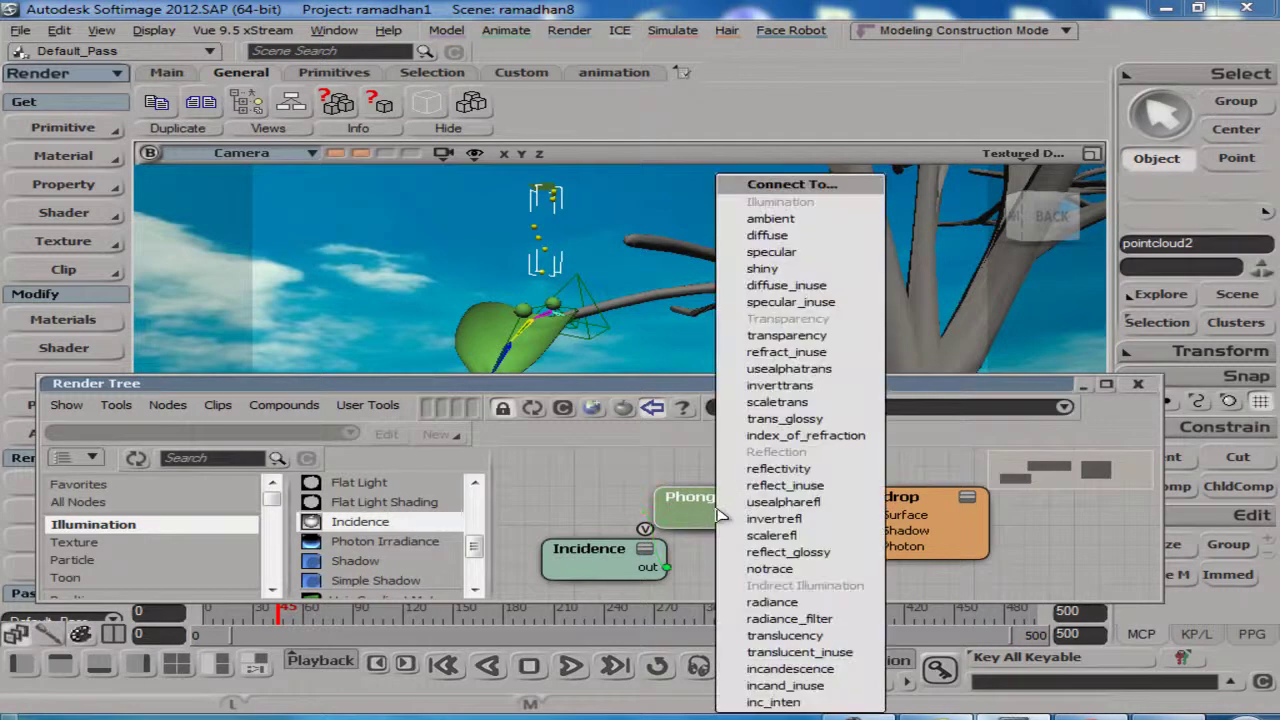
click(786, 338)
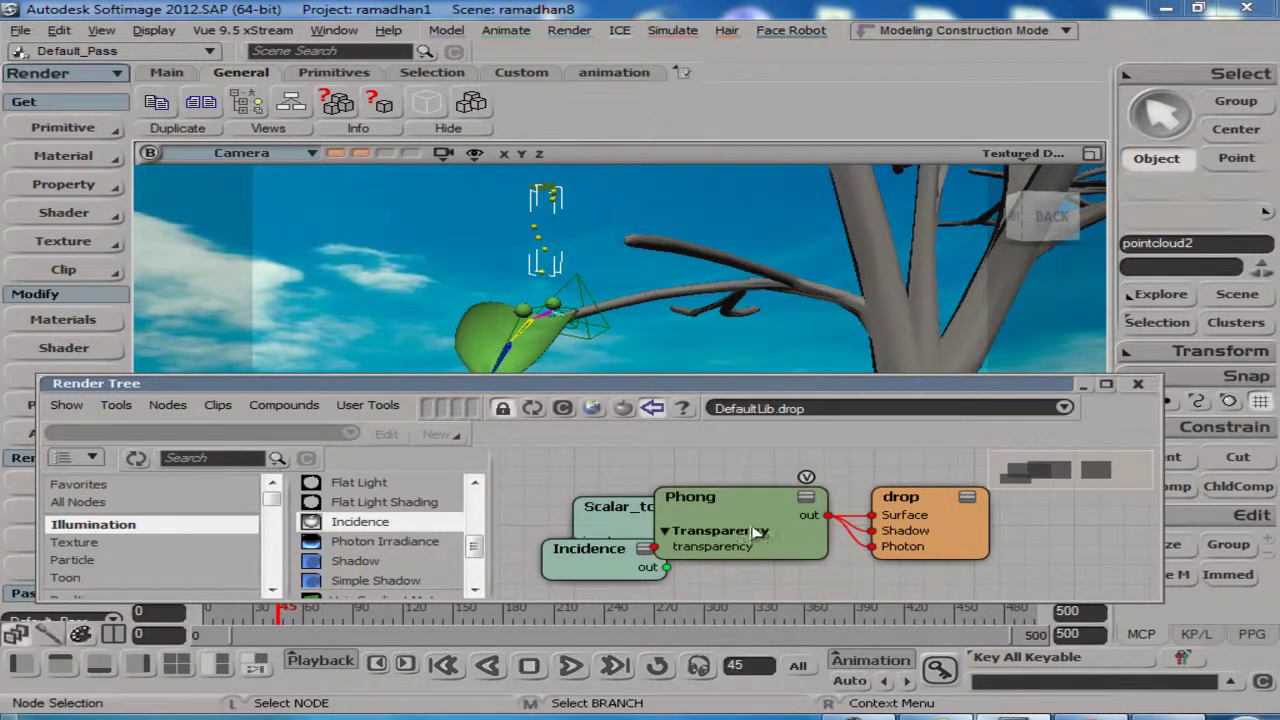
Spread out the drop, Phong and Scalar_to_Color nodes so that the shader network is readable
drag(968, 540, 1090, 556)
drag(760, 512, 949, 535)
drag(686, 525, 810, 485)
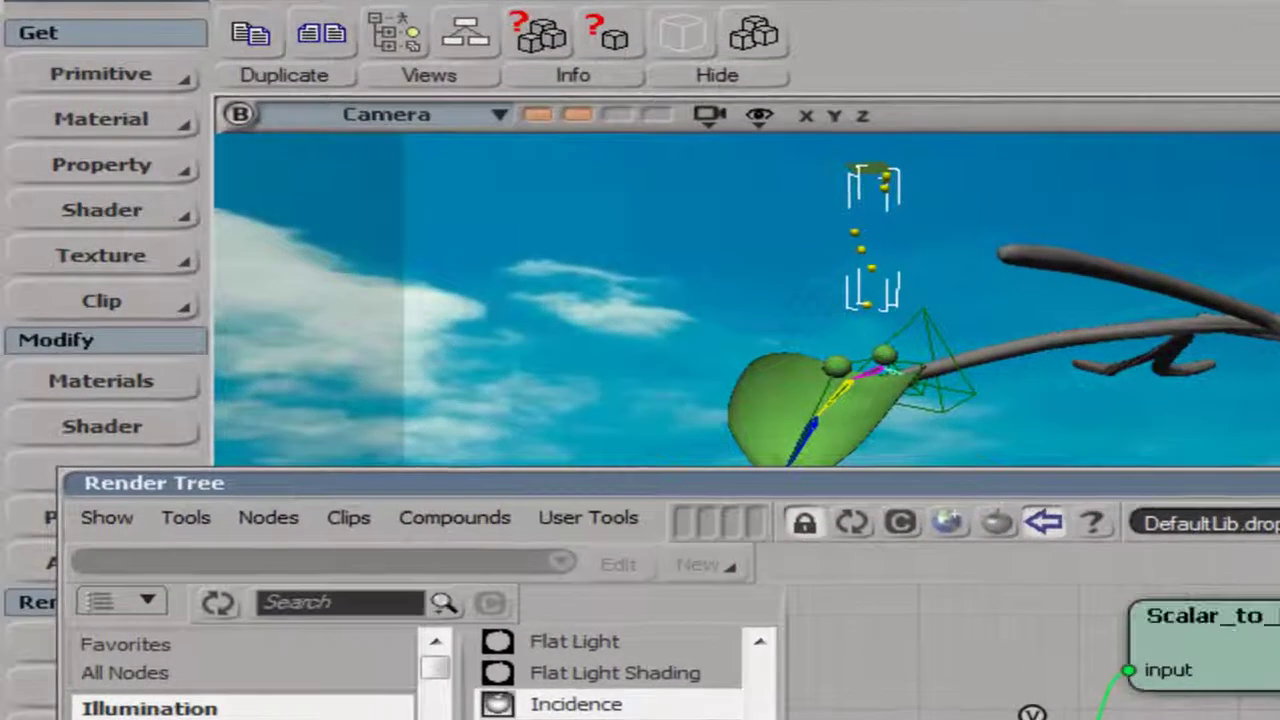
Set the Incidence node's Bias to 0.848 and close its properties
double_click(587, 560)
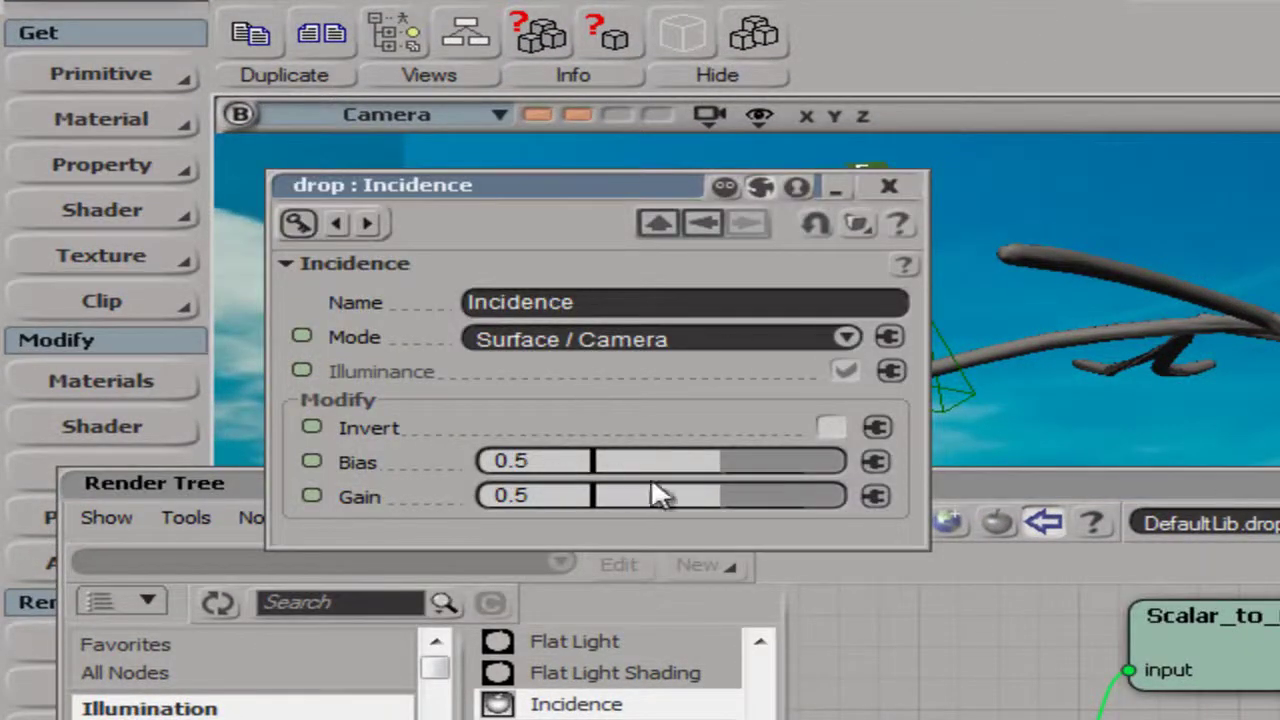
click(537, 462)
text(.848)
key(Return)
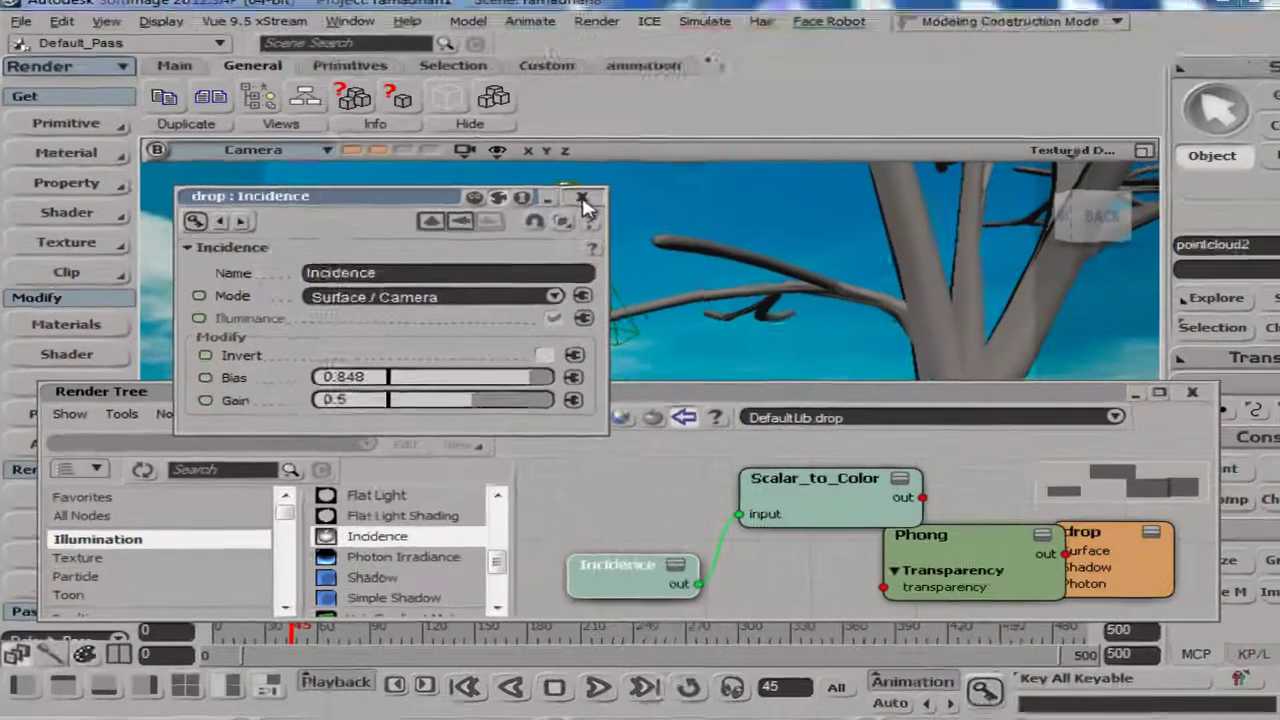
click(583, 198)
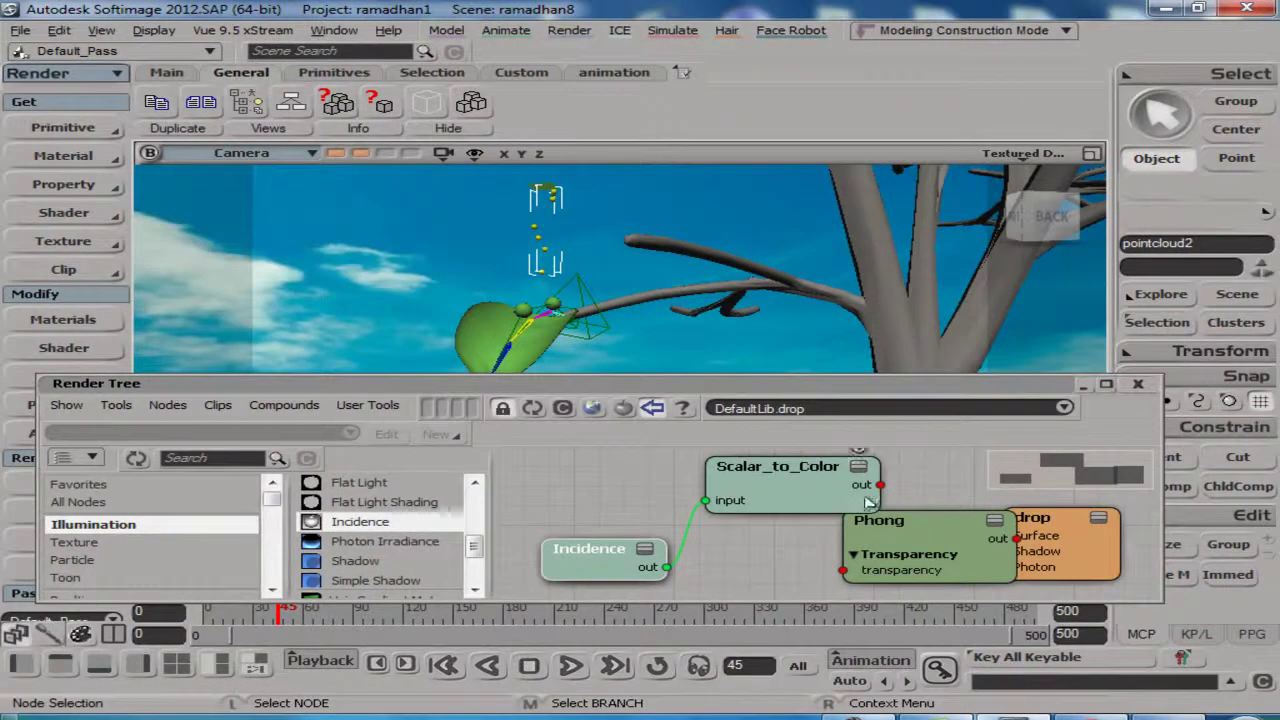
Set the Phong node's Index of Refraction to 1.33 in its transparency settings
double_click(940, 540)
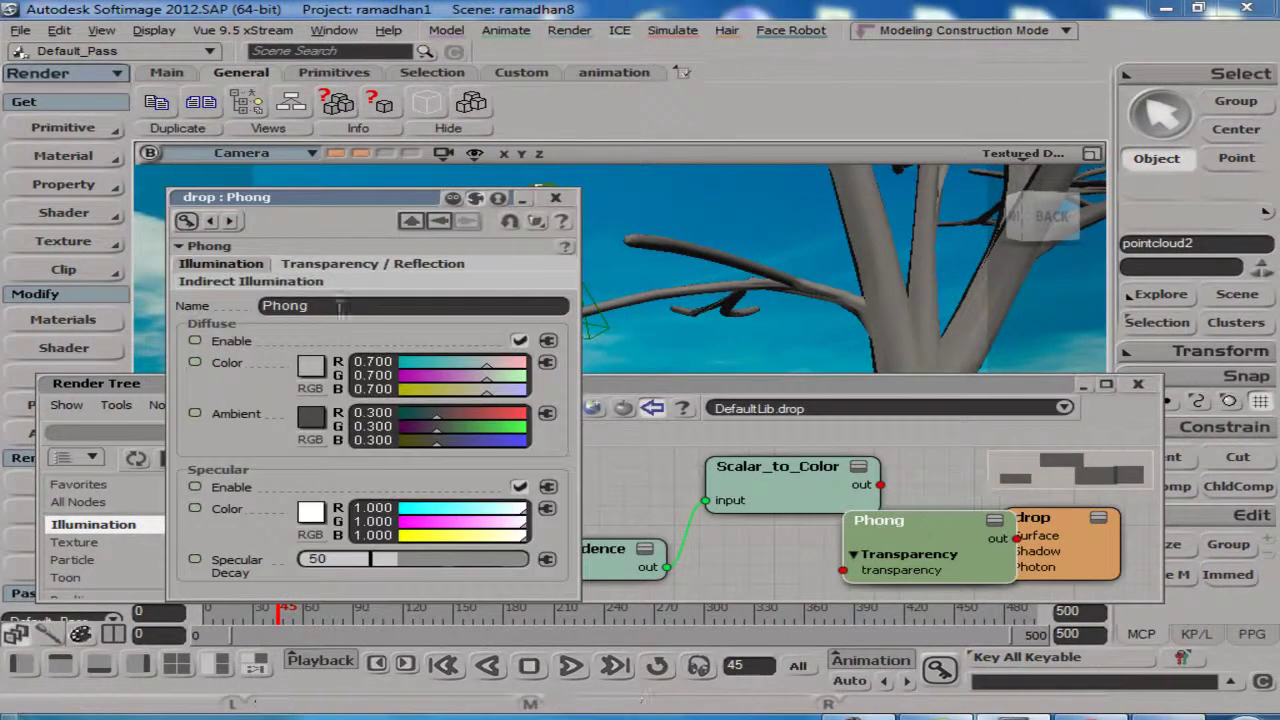
click(366, 263)
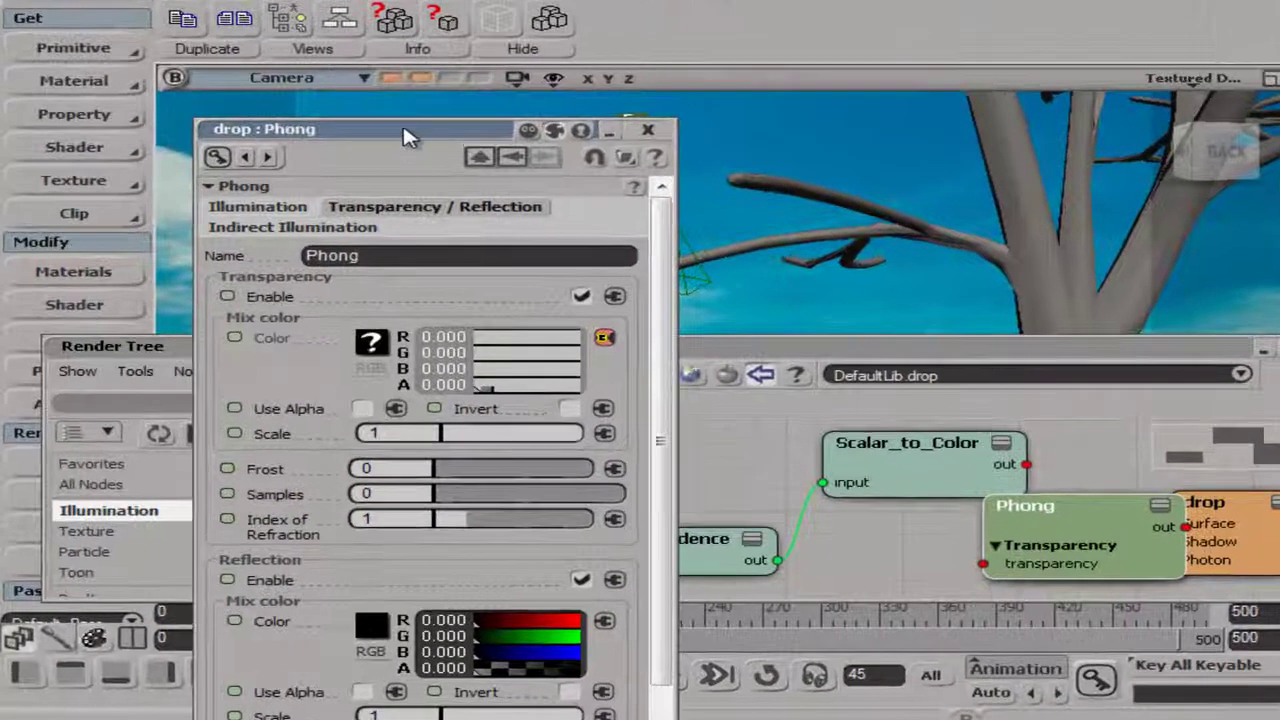
drag(346, 193, 350, 176)
drag(410, 113, 423, 78)
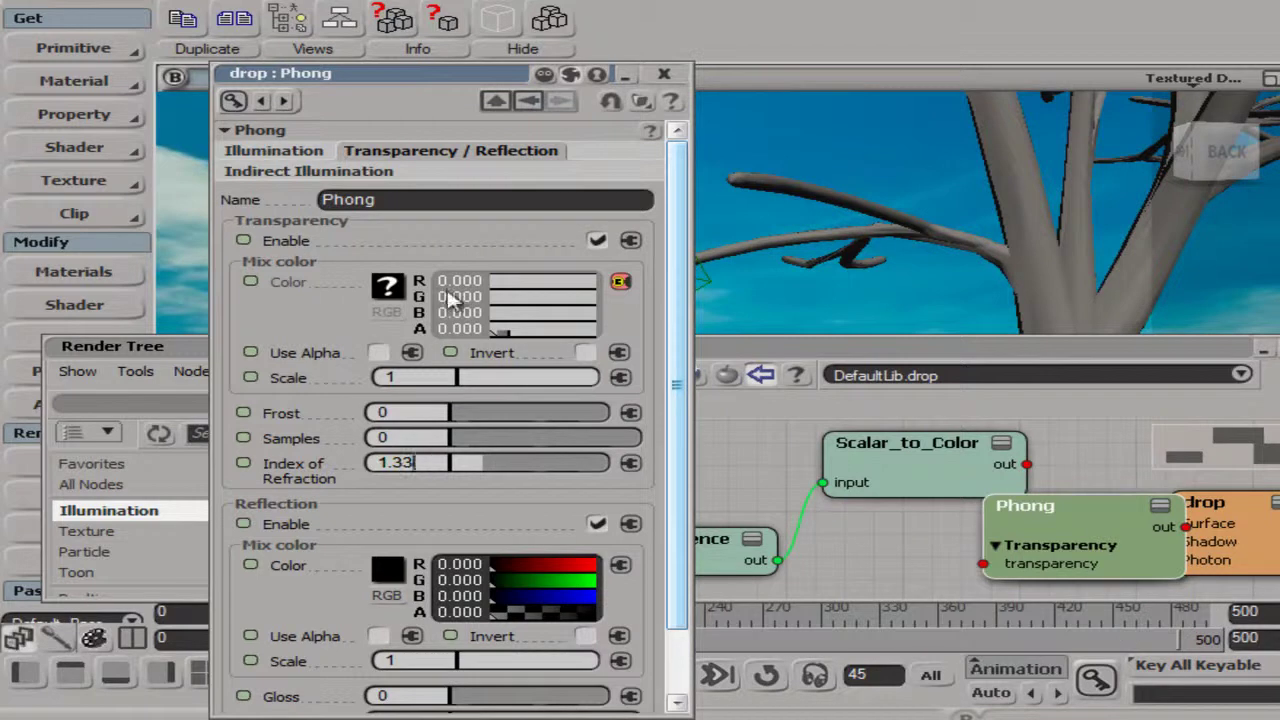
drag(466, 76, 475, 16)
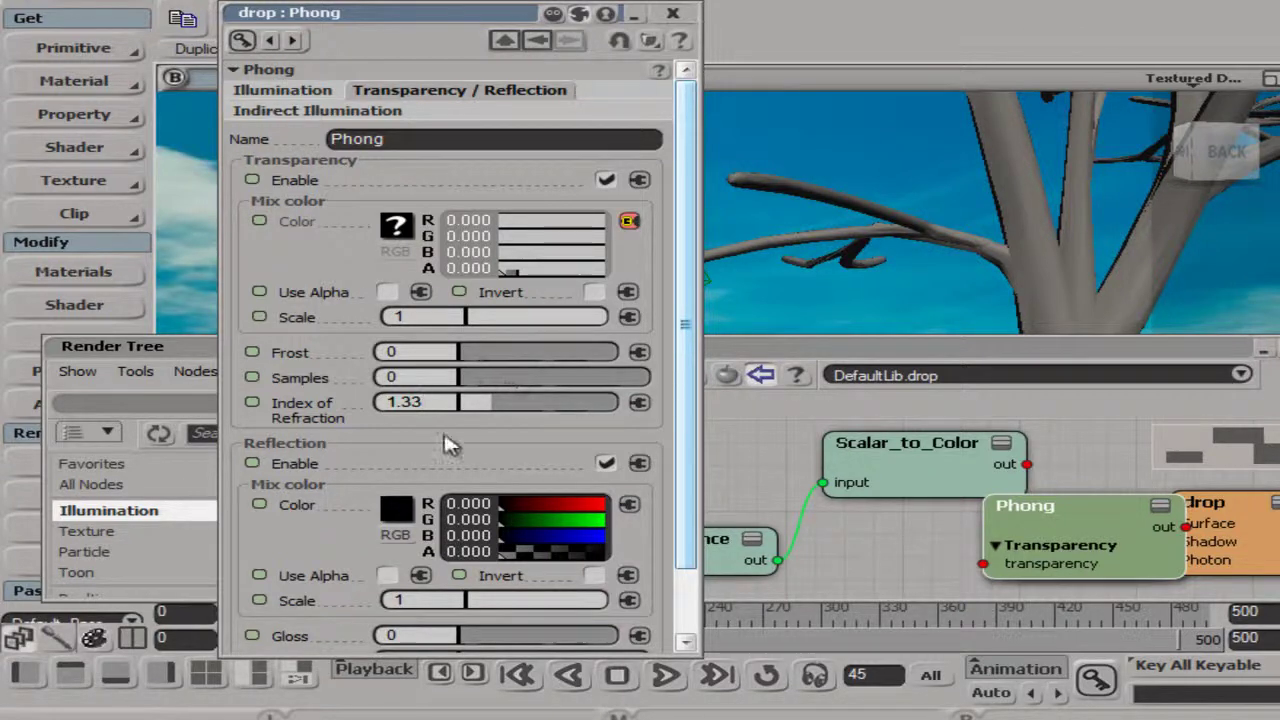
Set the Phong's reflection mix color to 0.236 for R, G and B, recheck the shader settings and close the properties
drag(684, 414, 688, 490)
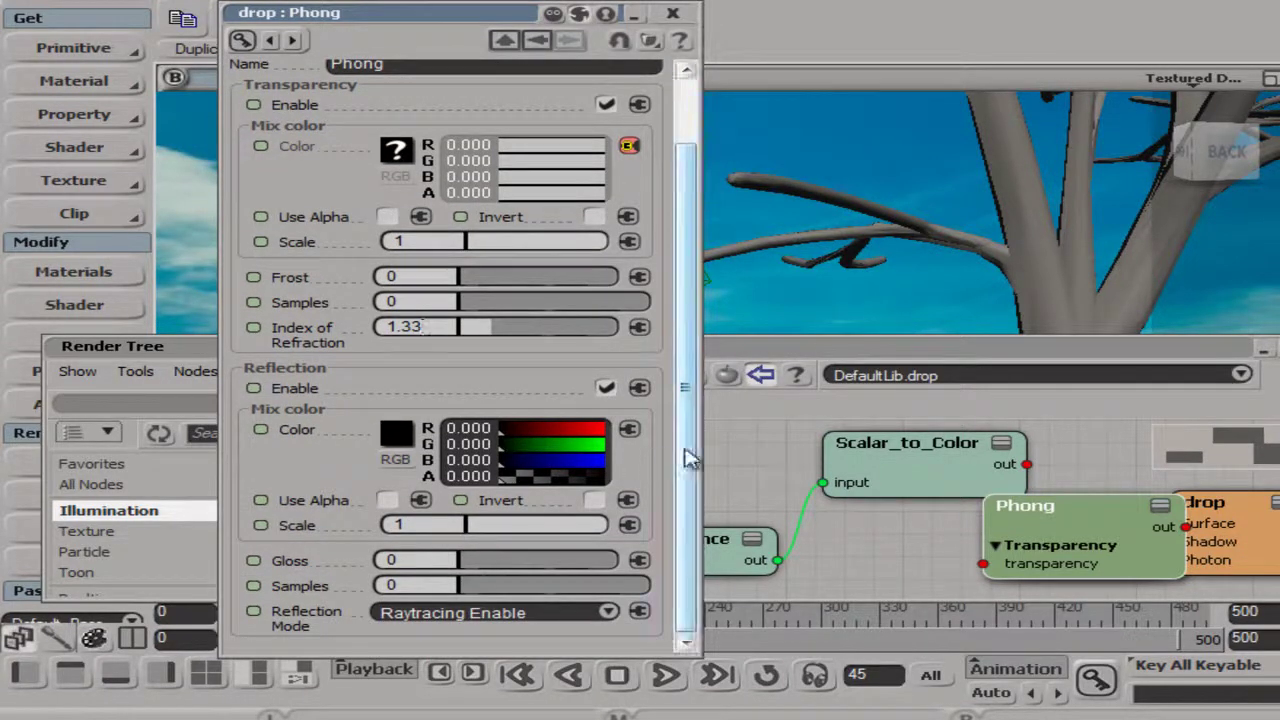
scroll(687, 455, up, 1)
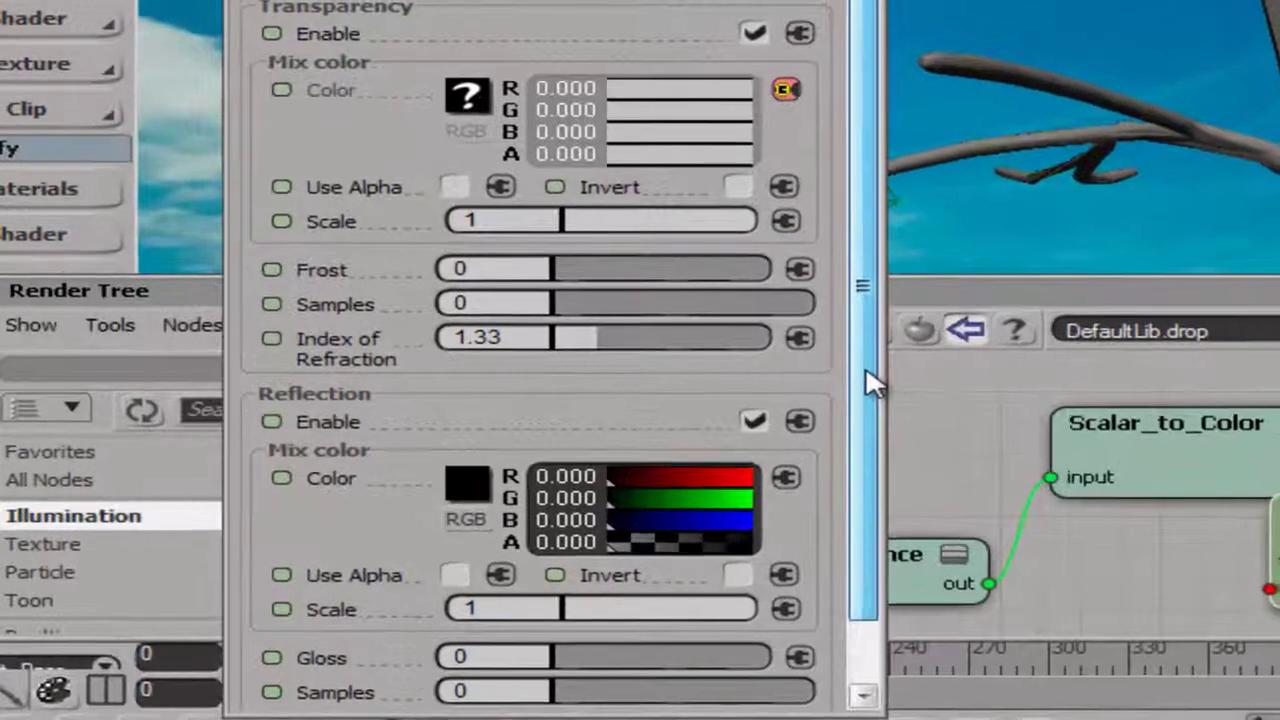
drag(864, 372, 867, 430)
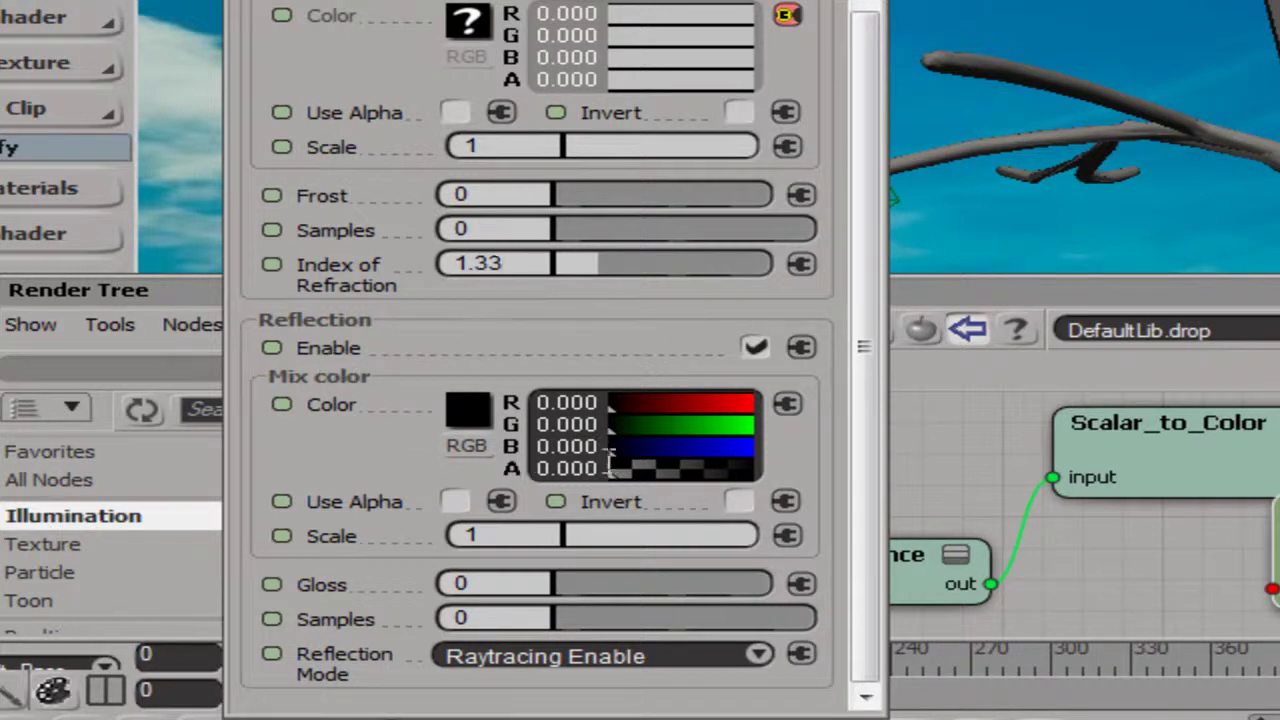
drag(613, 406, 645, 418)
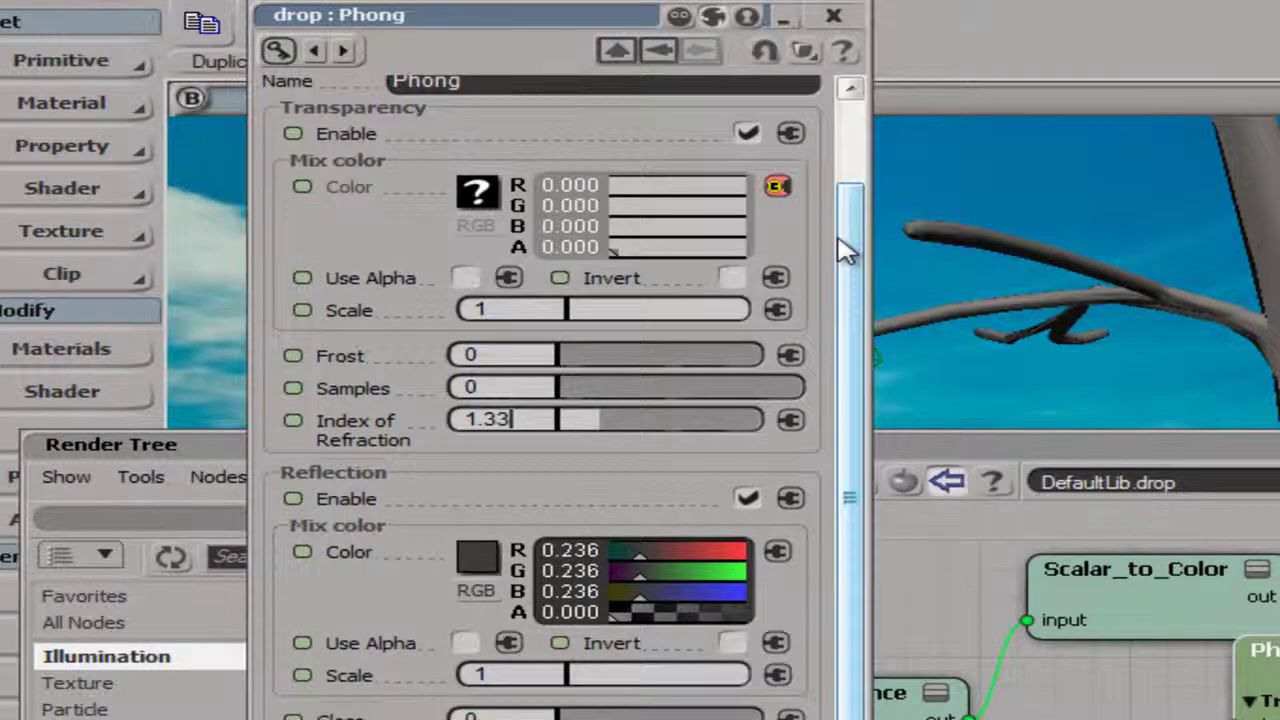
drag(845, 250, 829, 171)
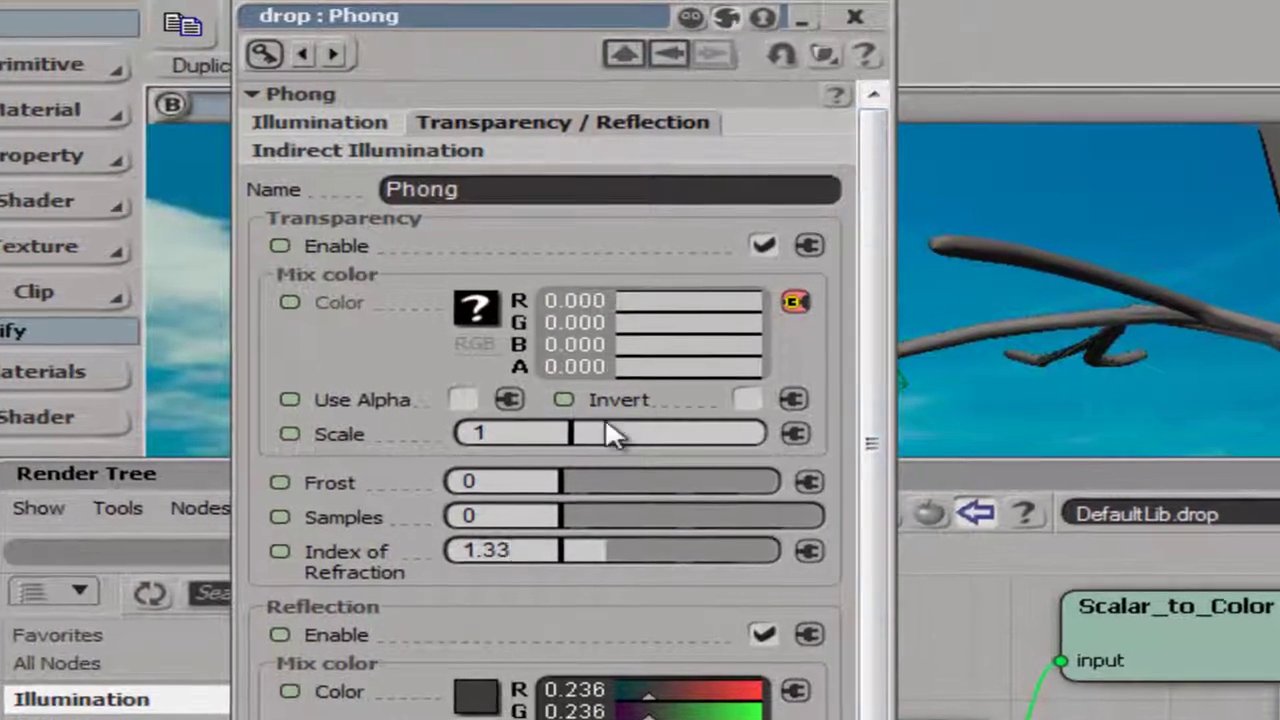
click(527, 549)
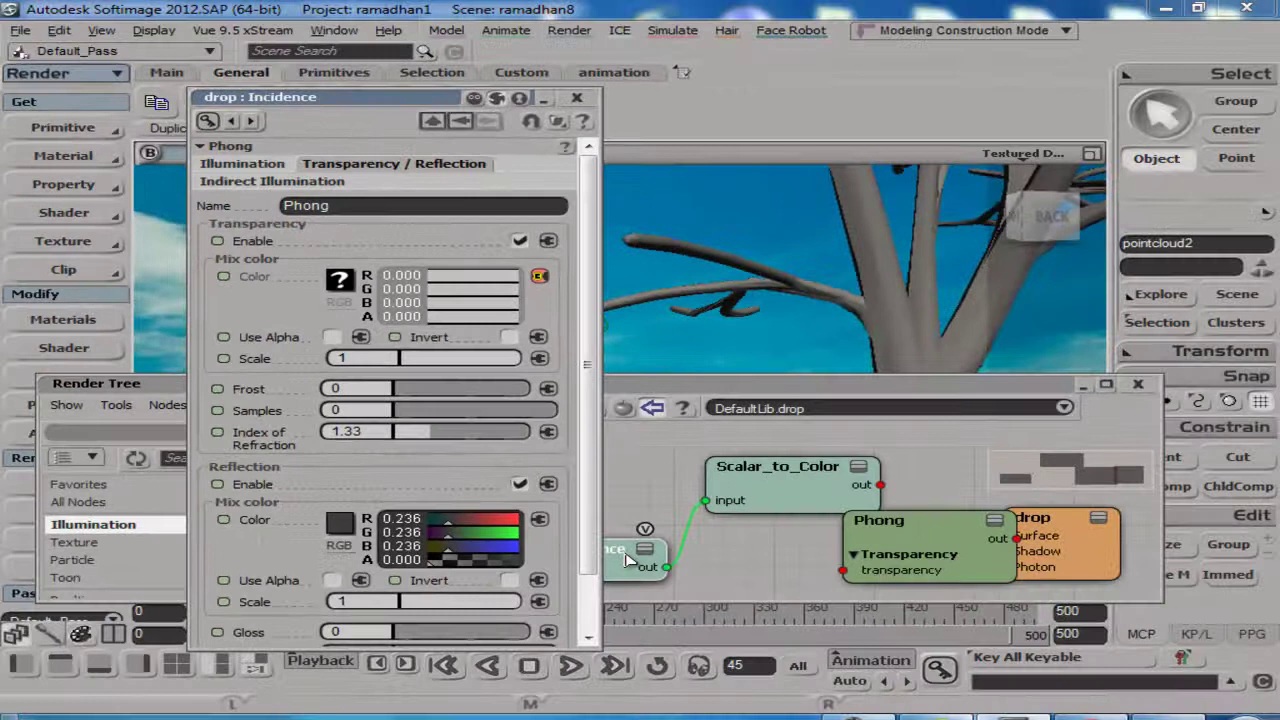
click(672, 588)
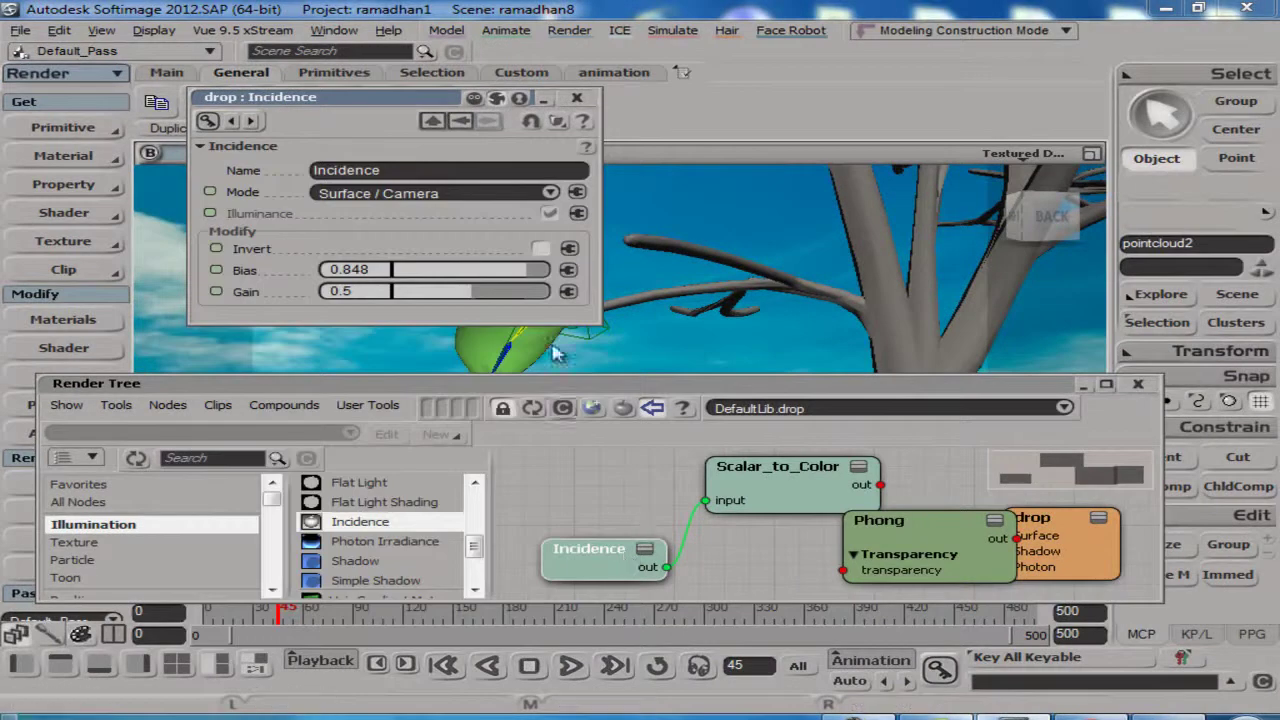
click(576, 97)
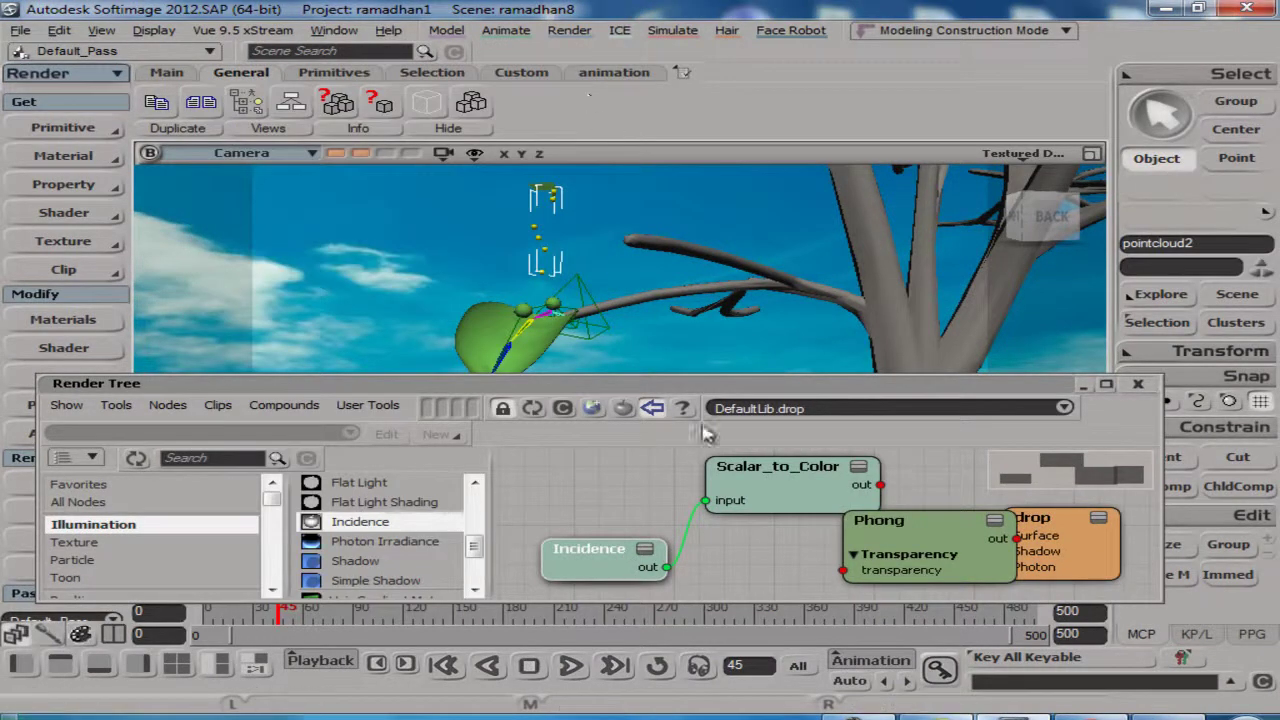
Replay the particle simulation from the first frame and stop it at frame 44
click(444, 665)
click(570, 666)
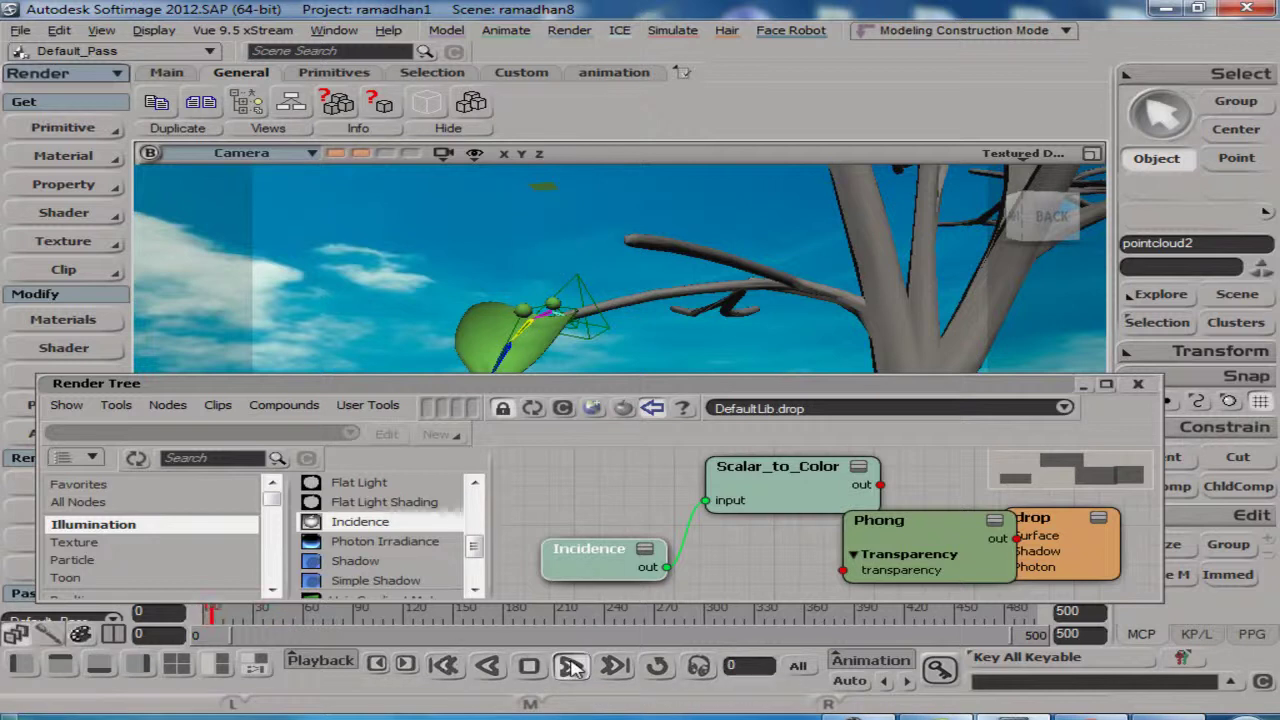
click(570, 666)
Render a preview region around the falling drops in a close-up of the Camera view
key(s)
scroll(567, 298, up, 5)
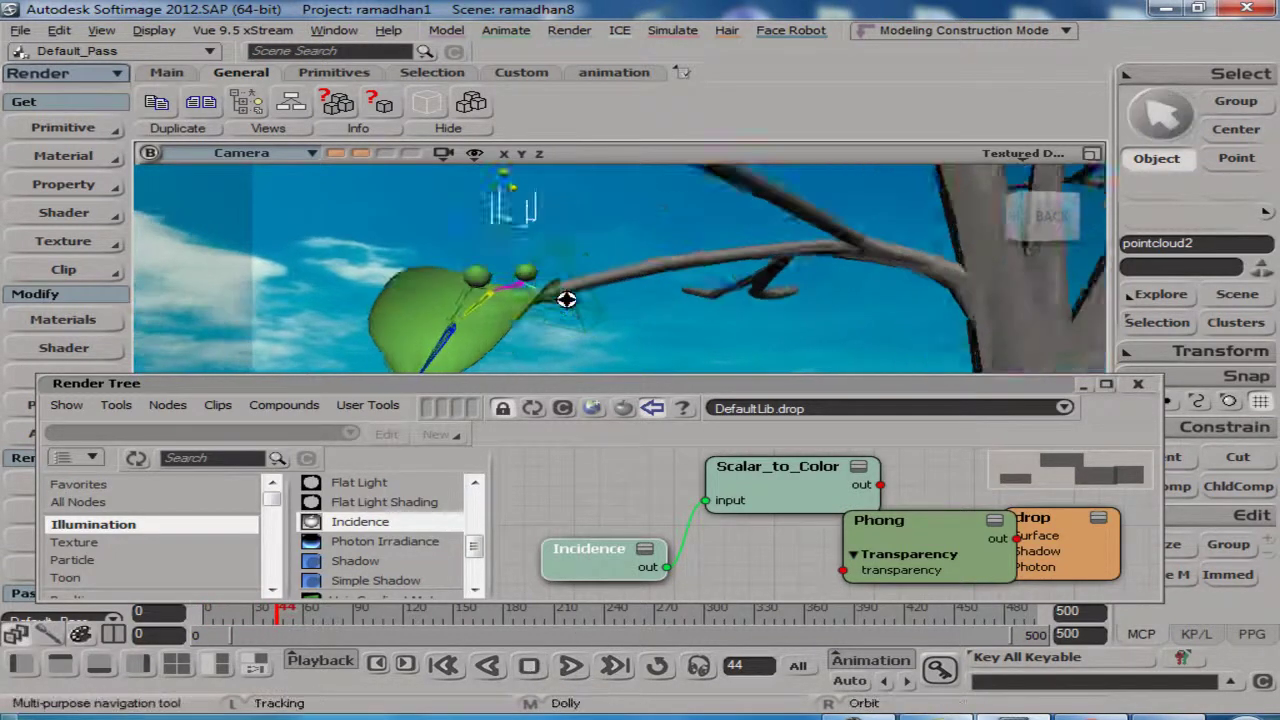
drag(677, 217, 694, 346)
scroll(665, 280, up, 4)
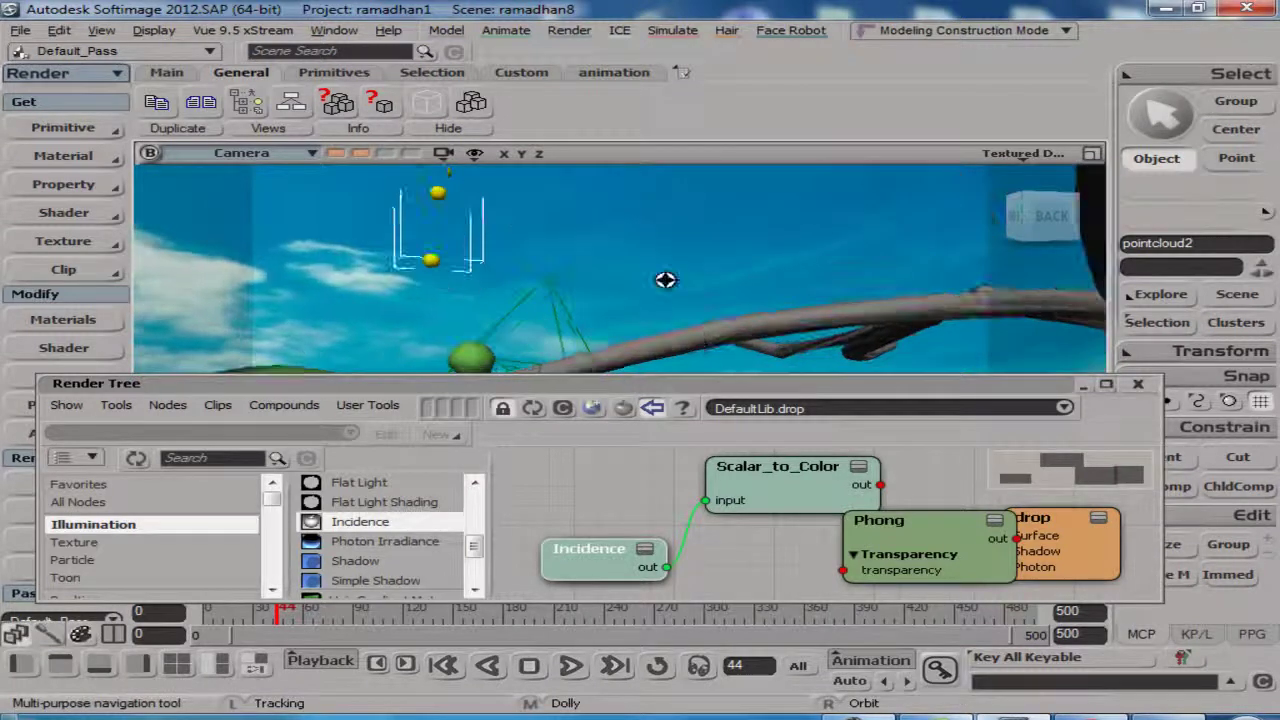
drag(665, 280, 699, 368)
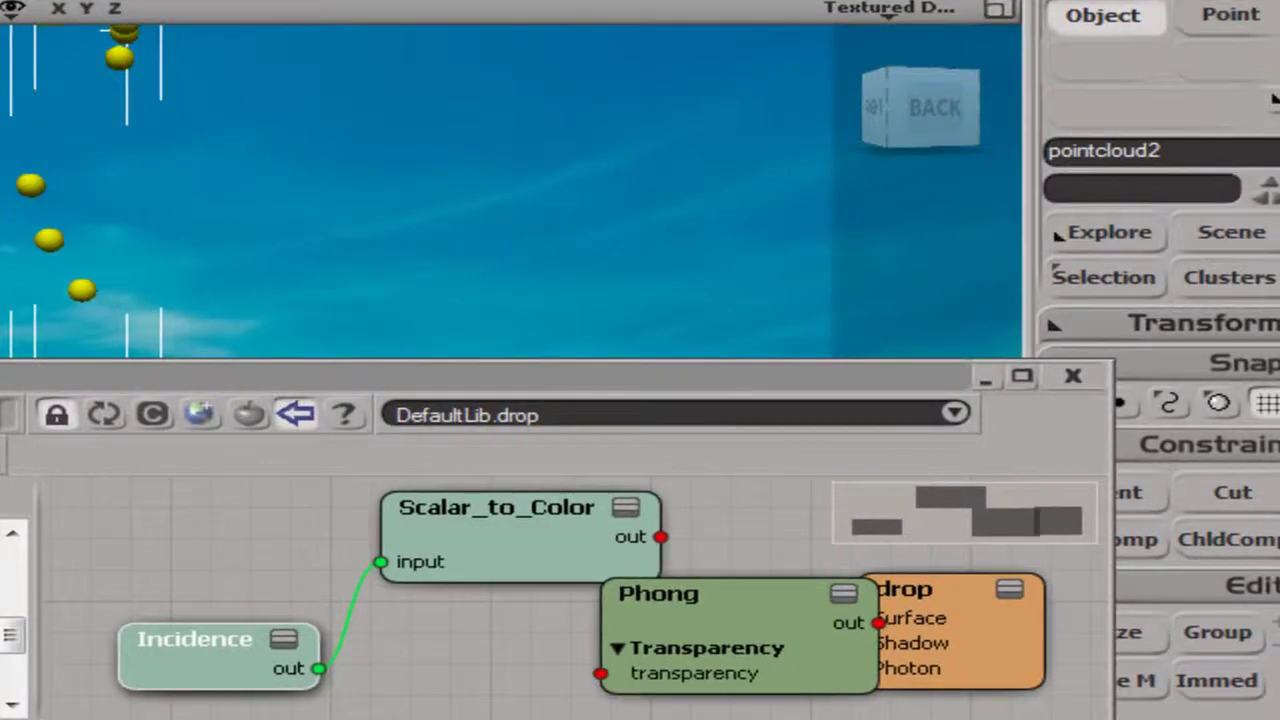
key(q)
drag(2, 105, 193, 332)
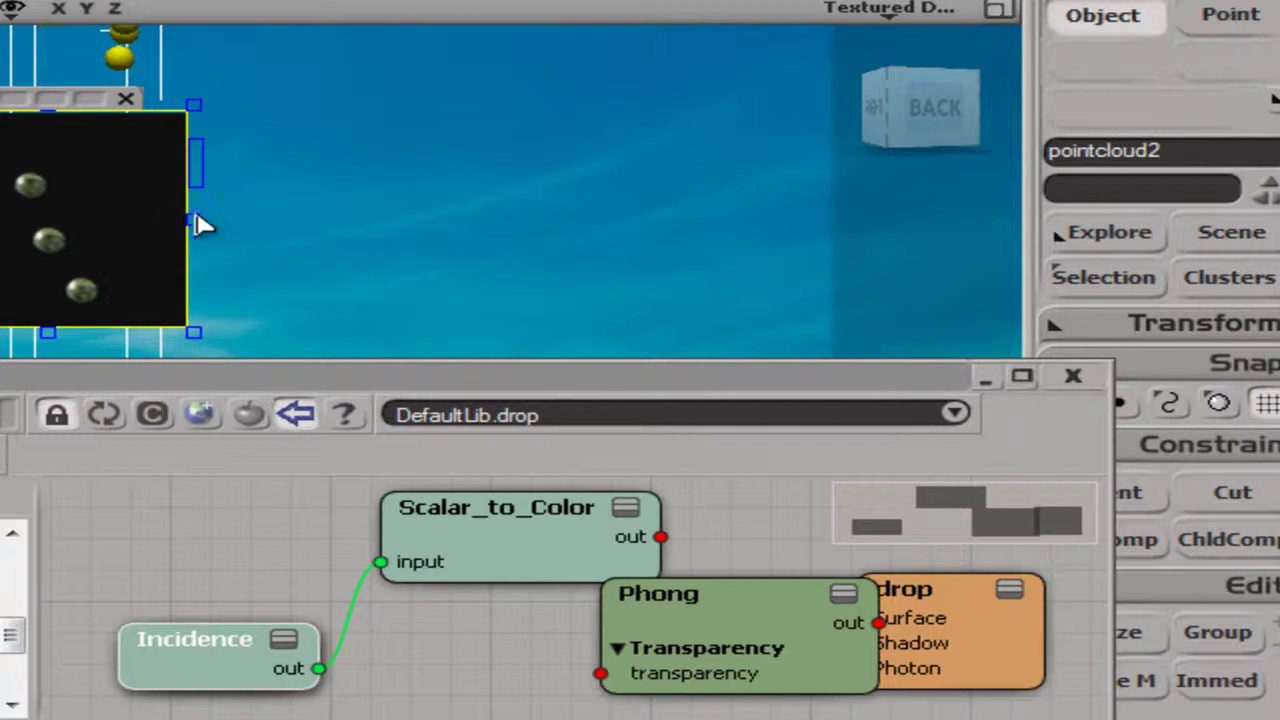
Close the drops' preview region, collapse the Render Tree window and move it out of the way
click(127, 101)
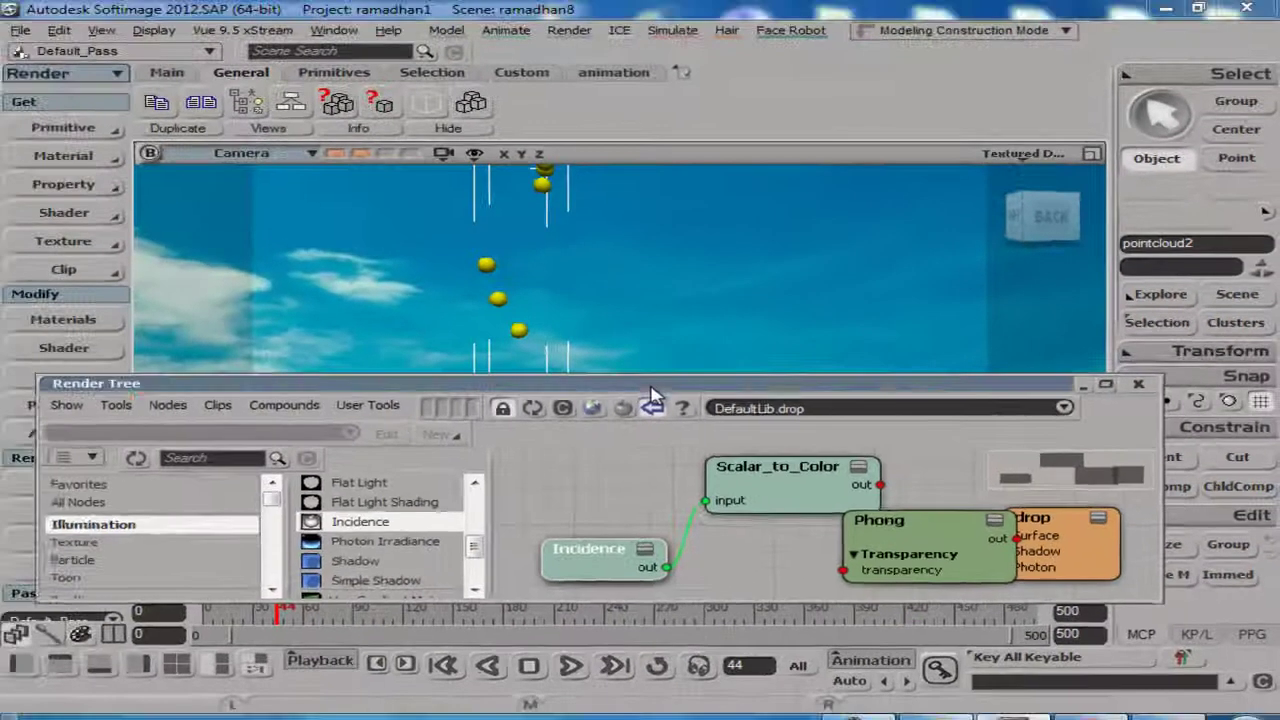
double_click(600, 386)
drag(648, 383, 738, 514)
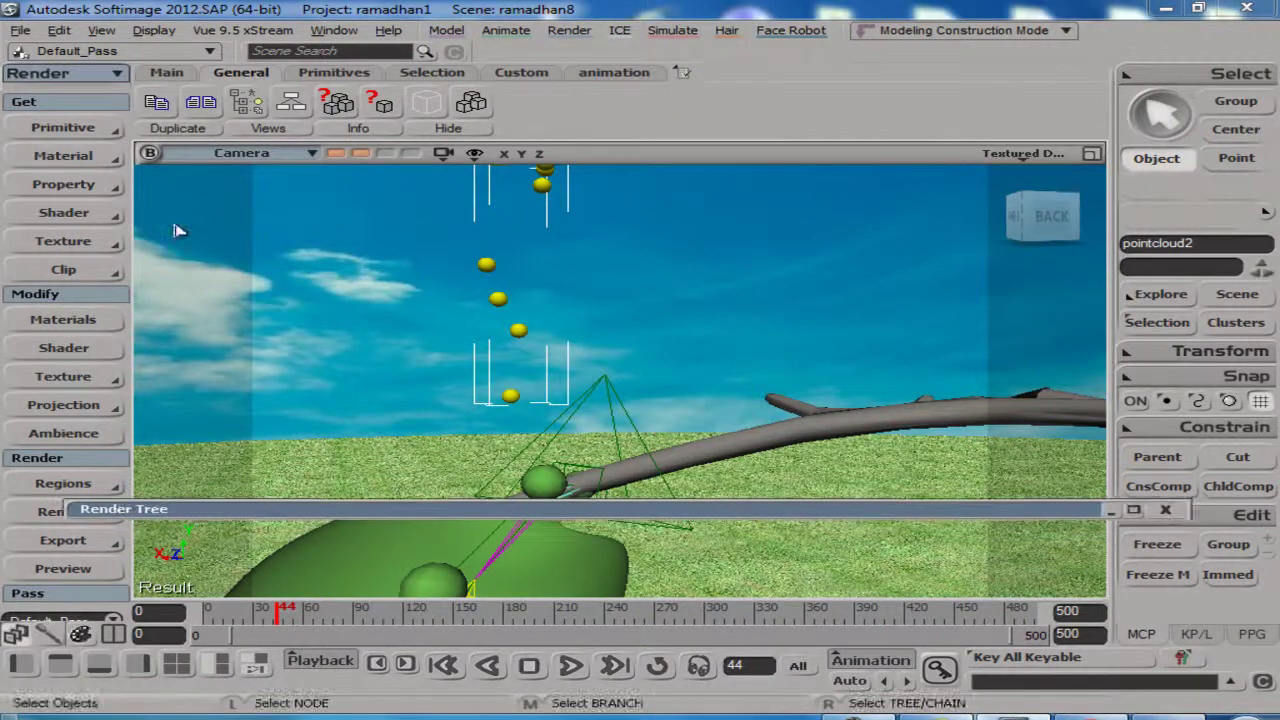
Add an Infinite light to the scene and shift its properties window clear of the view
click(105, 140)
mouse_move(290, 341)
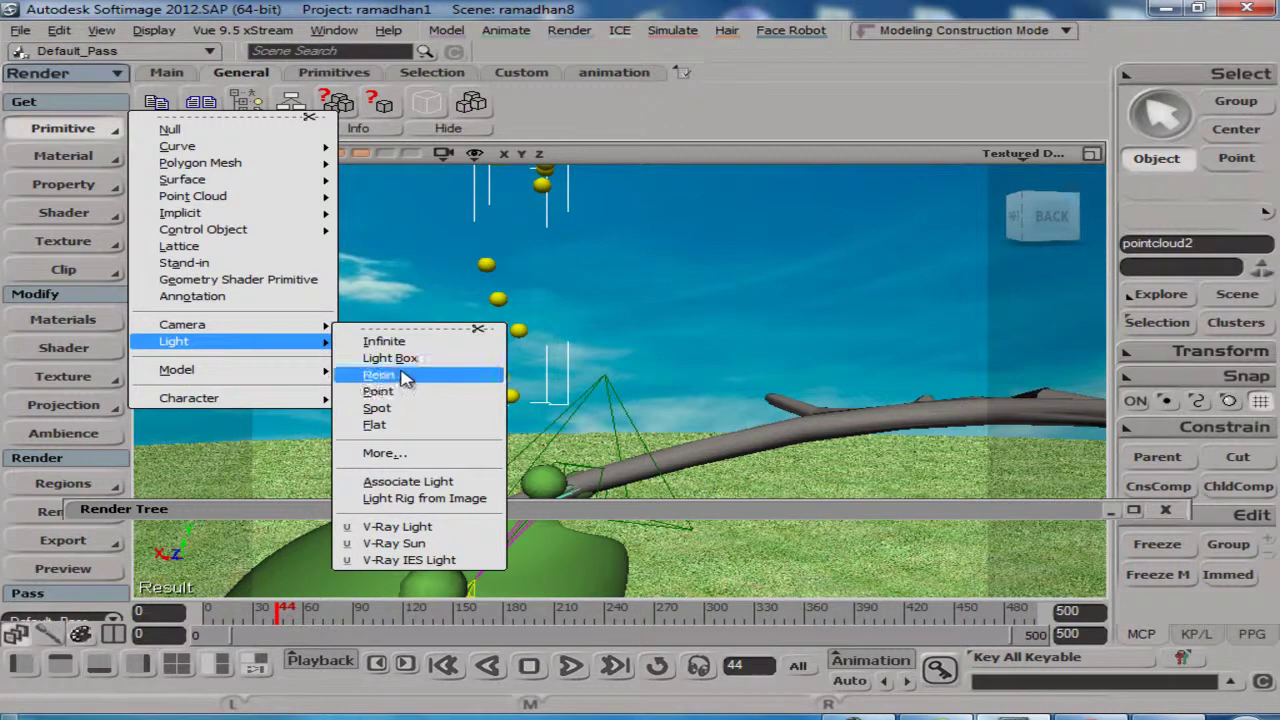
click(385, 341)
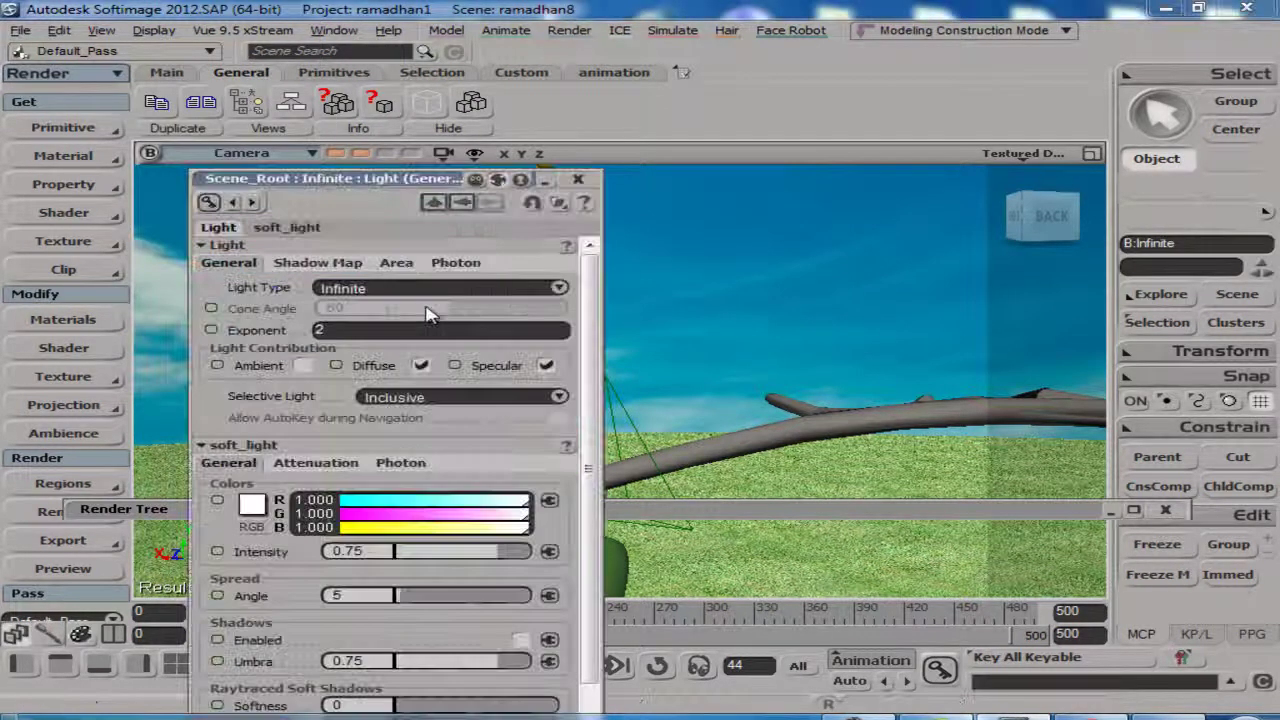
drag(379, 184, 352, 111)
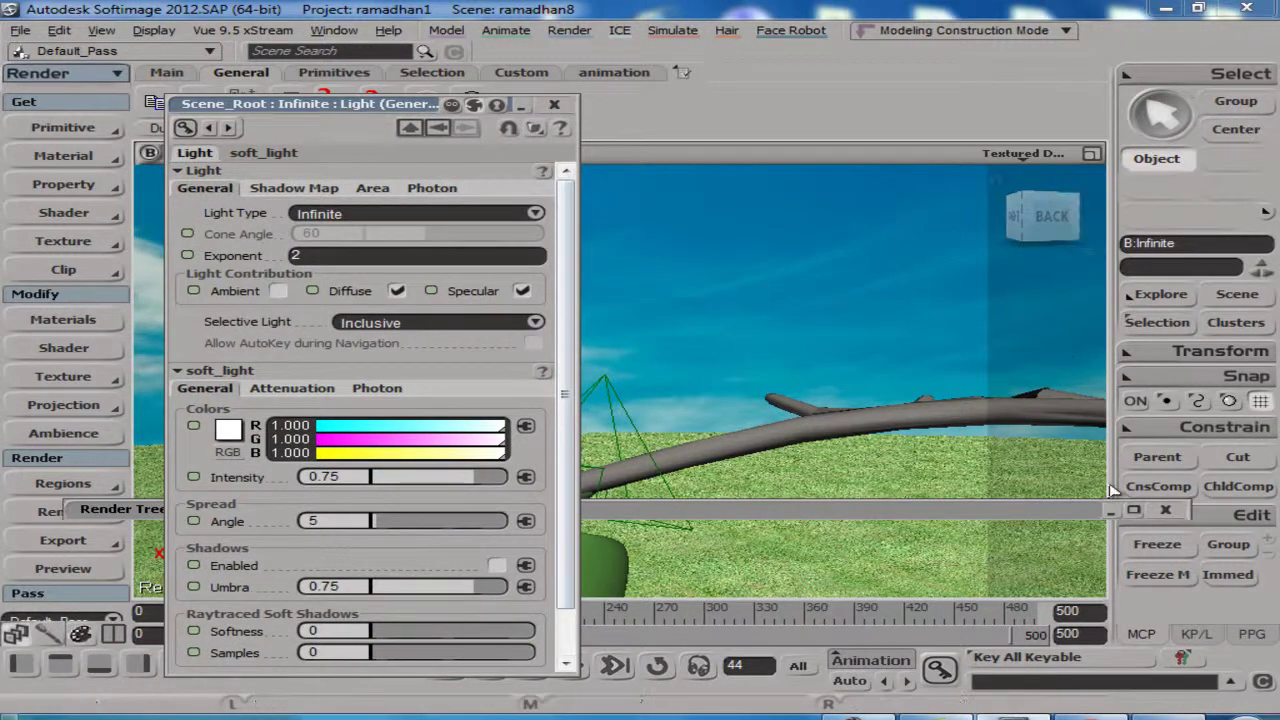
Raise the infinite light from the tree base to beside the branch holding the leaf, and rotate it sideways
key(v)
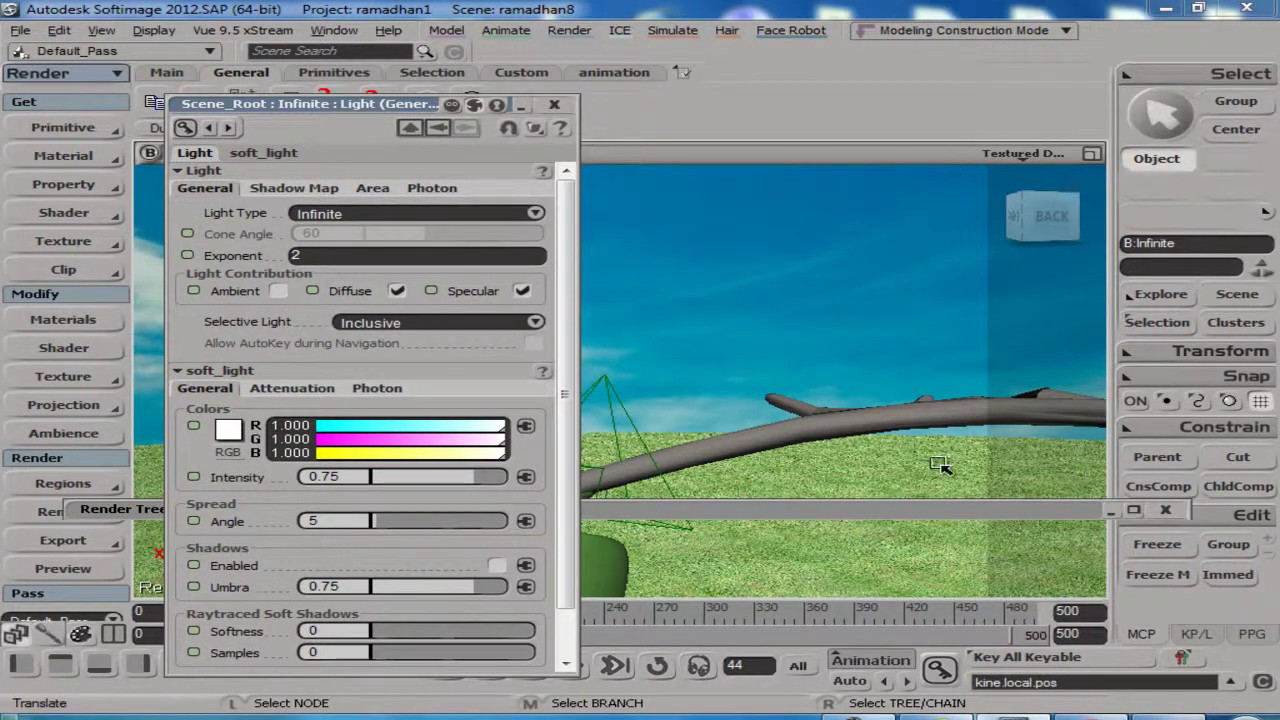
key(s)
scroll(946, 474, down, 6)
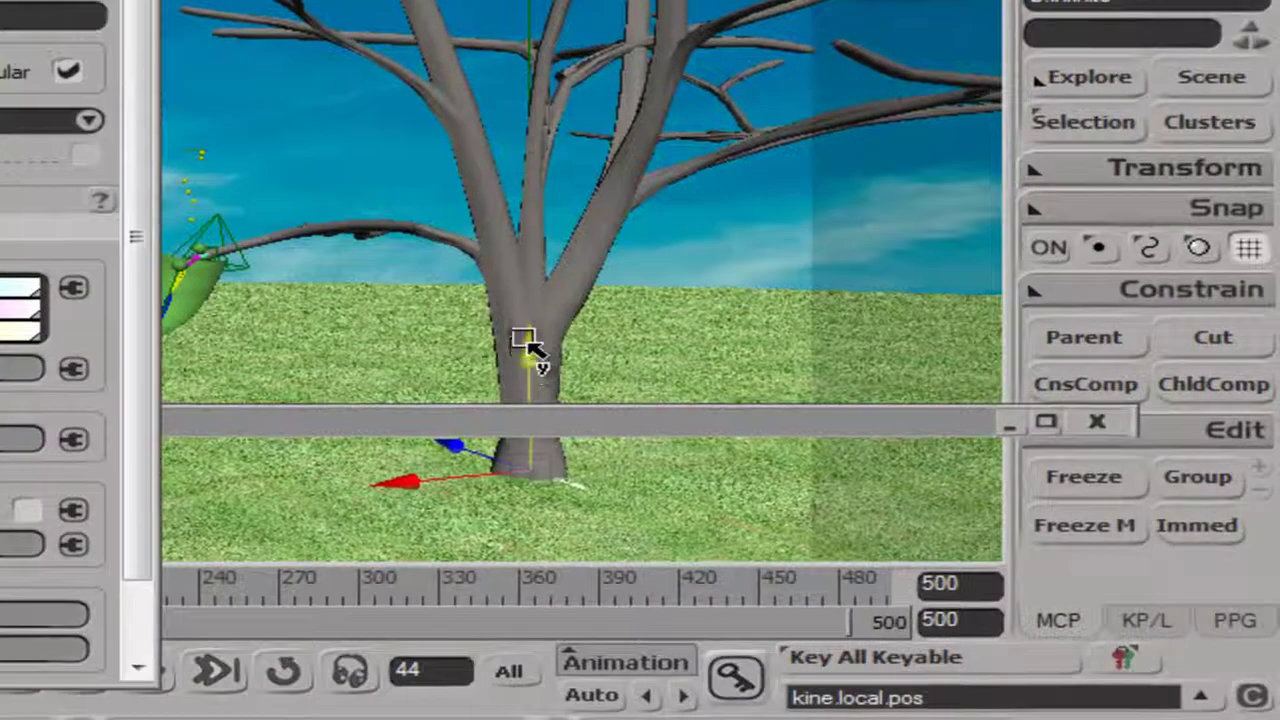
drag(668, 408, 686, 221)
drag(510, 208, 298, 238)
key(s)
right_drag(487, 222, 455, 330)
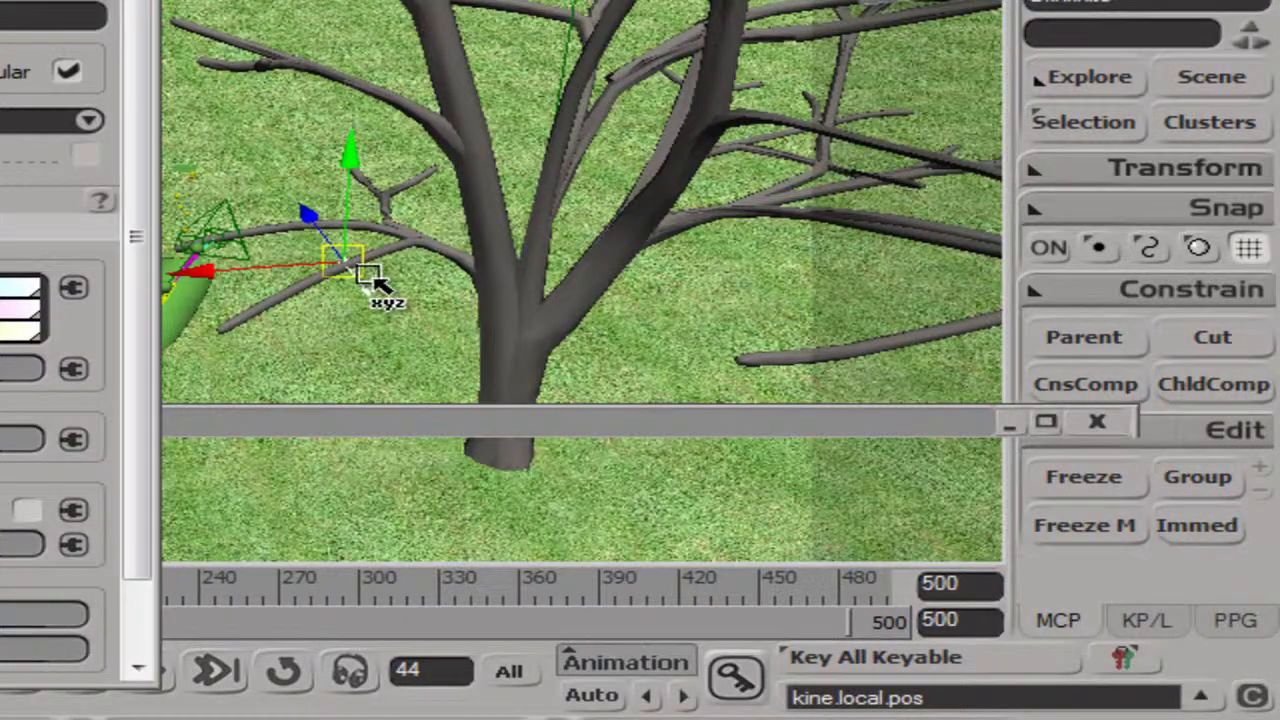
key(c)
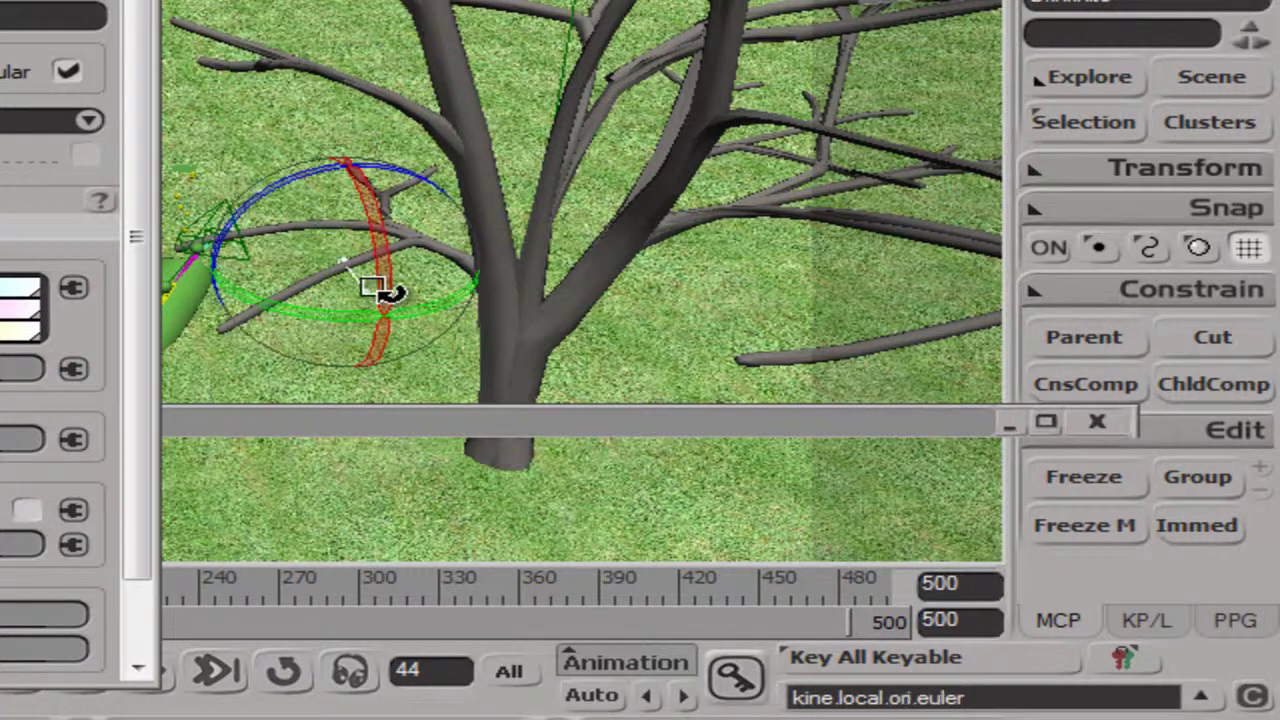
drag(300, 309, 428, 308)
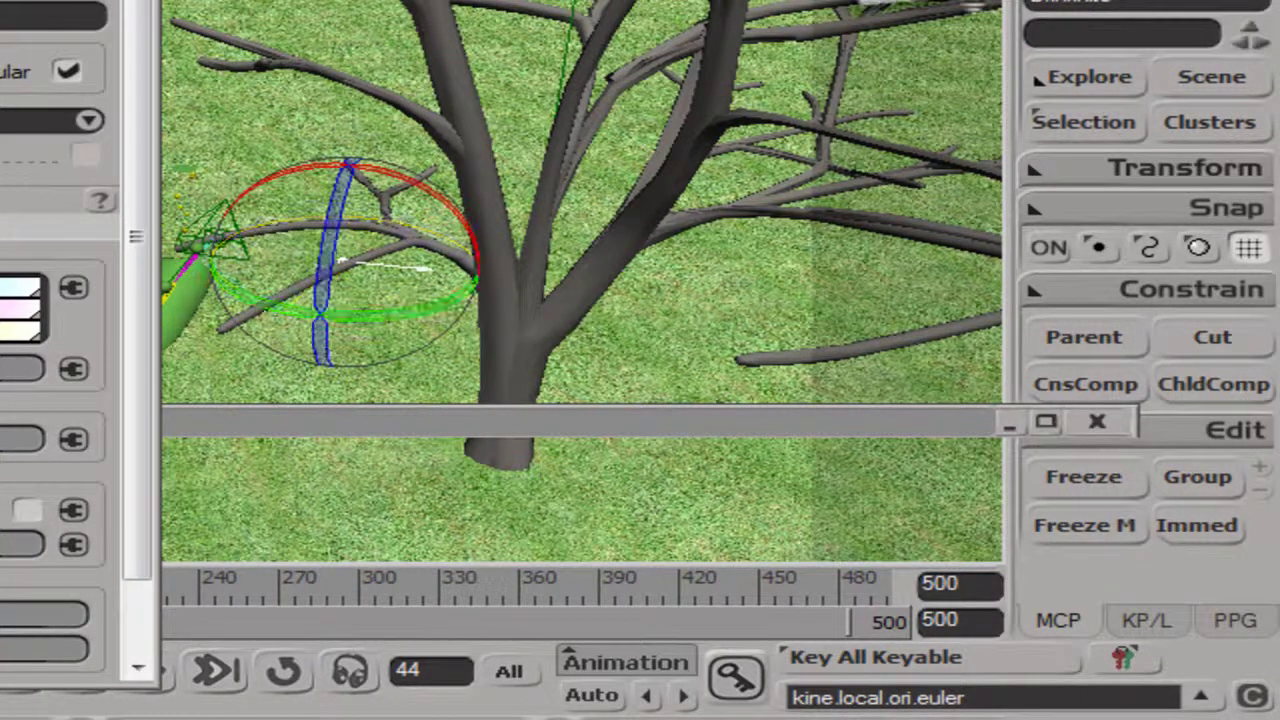
Turn off the Headlight in the Camera view's display options
click(966, 76)
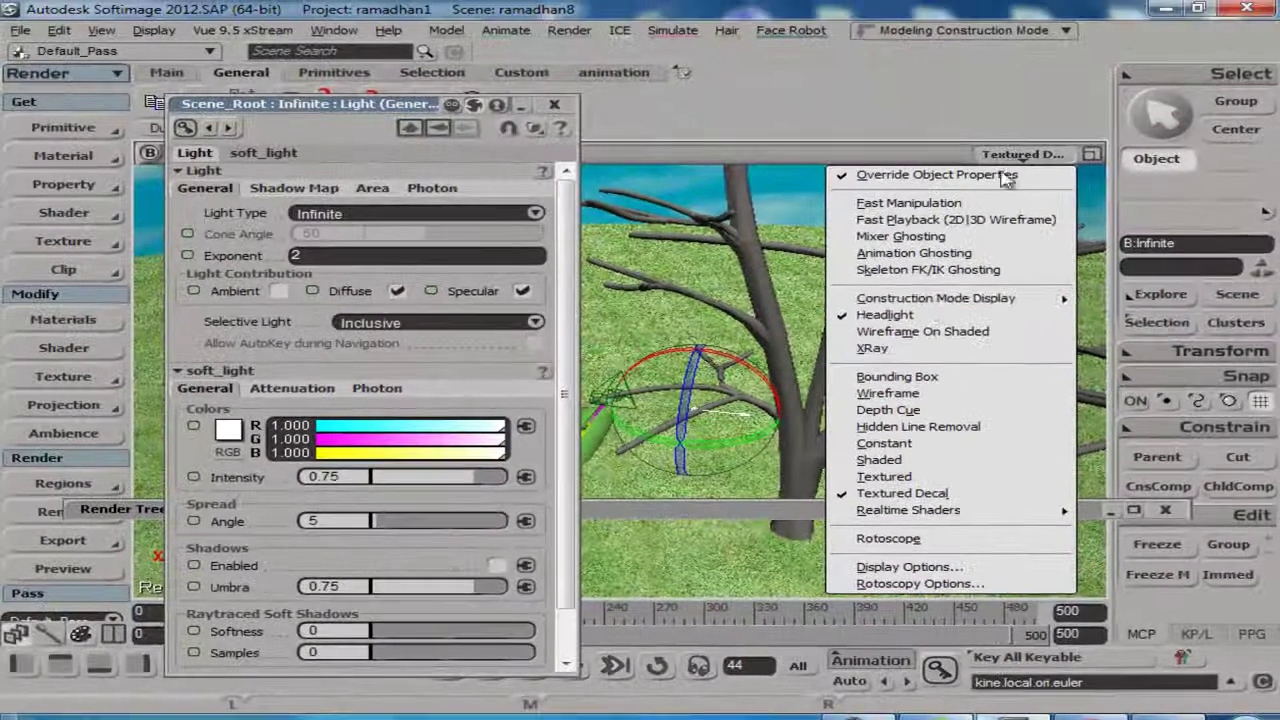
click(850, 259)
key(space)
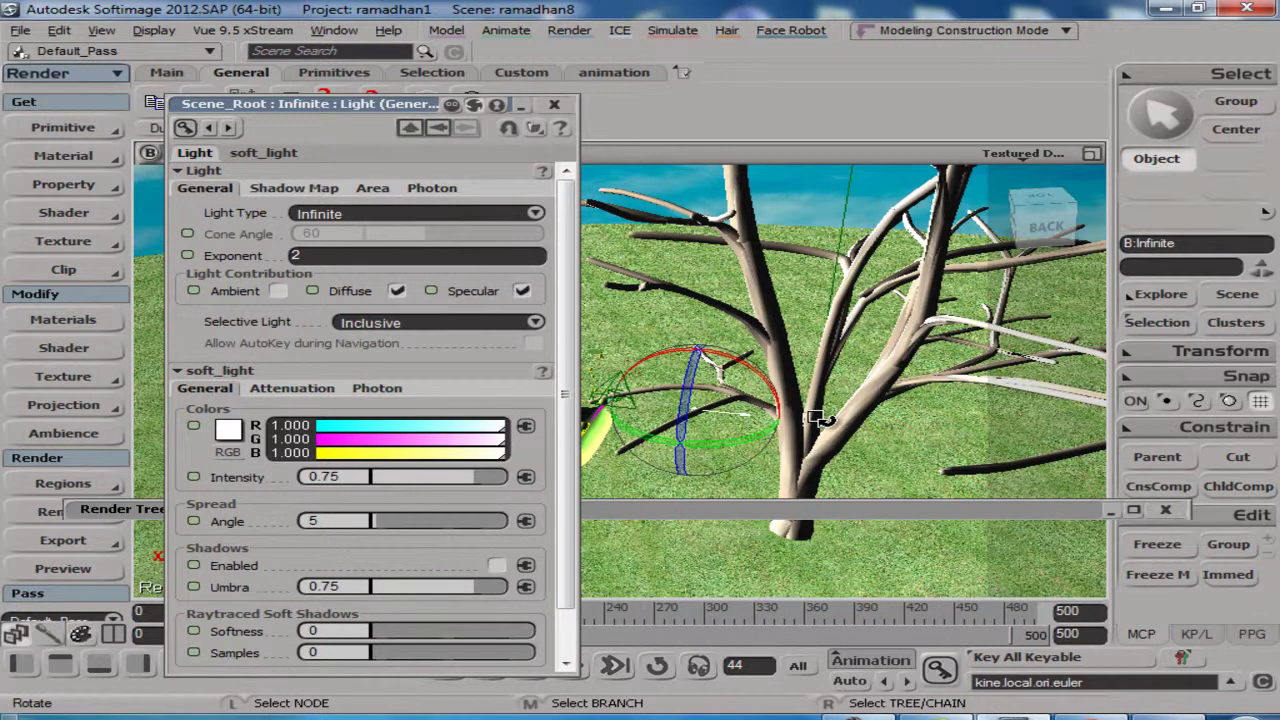
Rotate the infinite light further on two axes to adjust how it lights the tree and leaf
key(s)
scroll(817, 418, down, 2)
drag(811, 423, 889, 376)
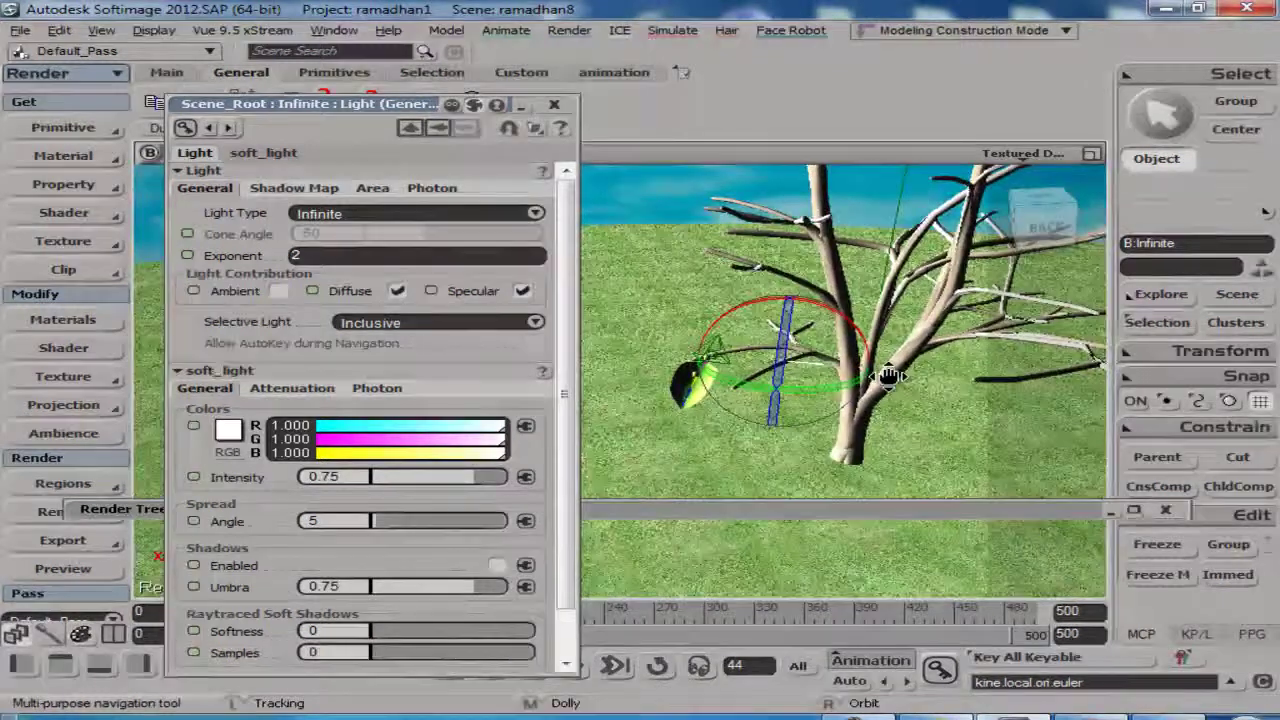
key(space)
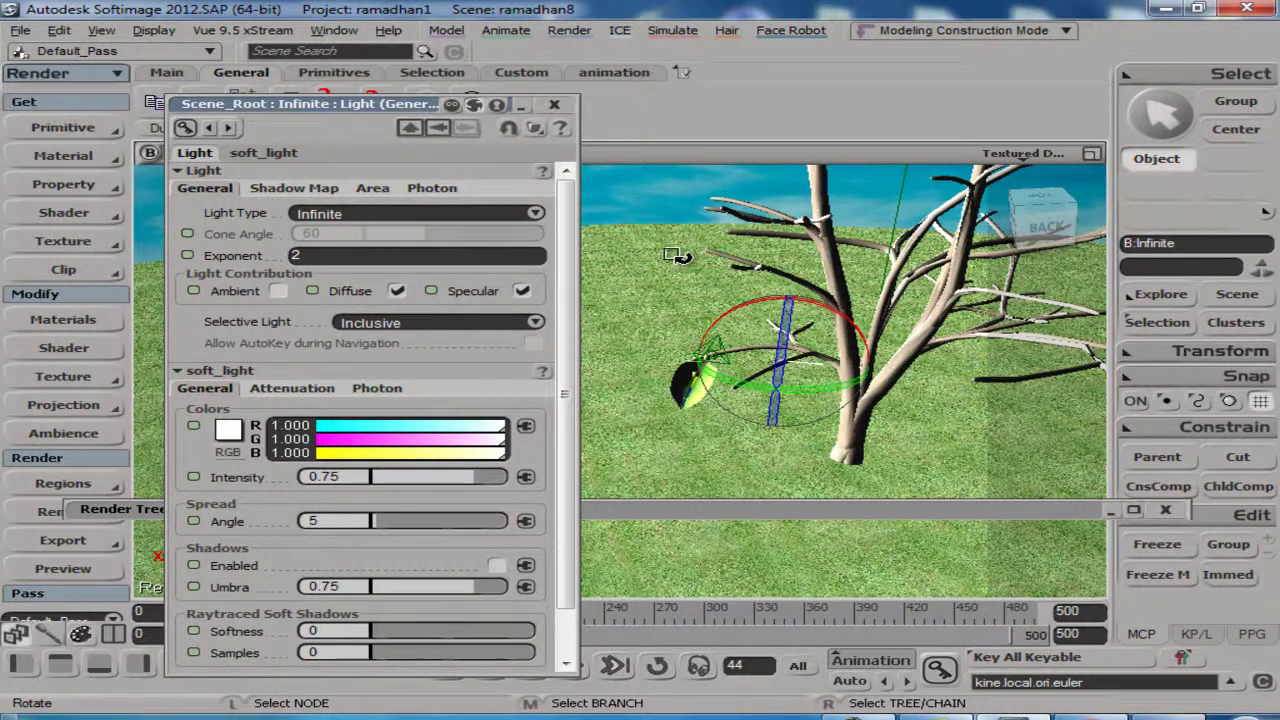
drag(760, 305, 824, 316)
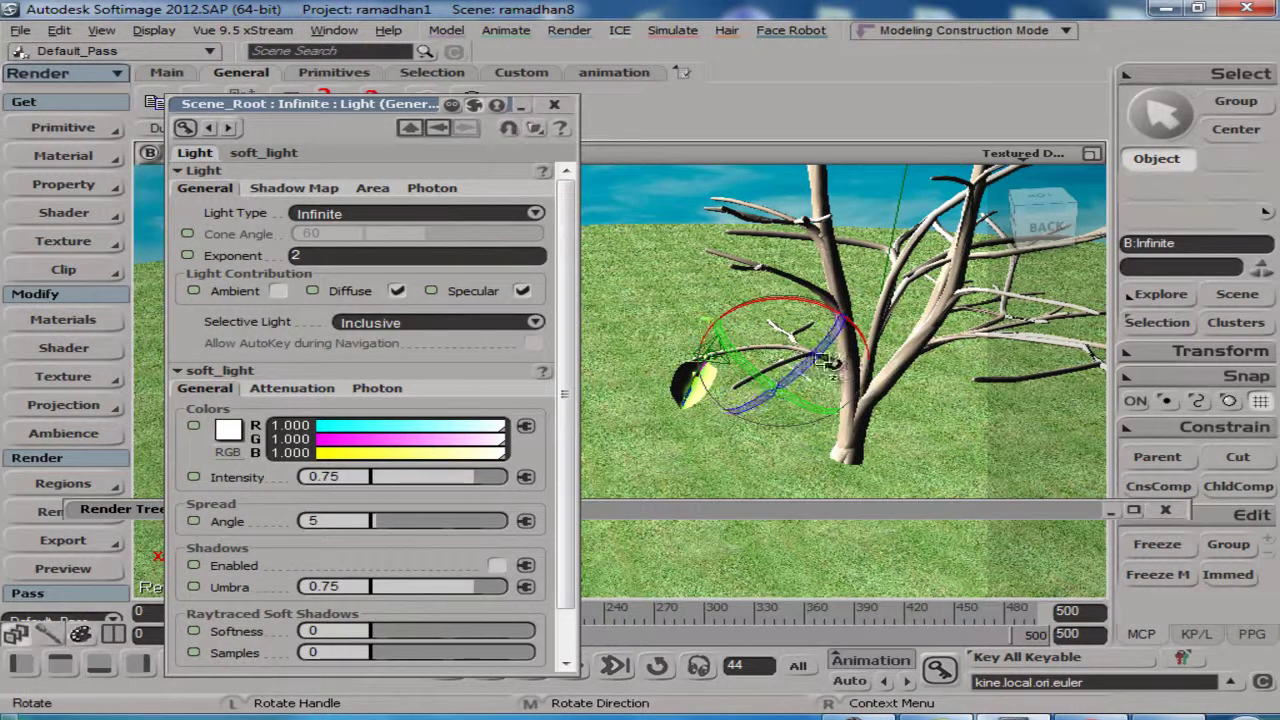
drag(783, 300, 854, 330)
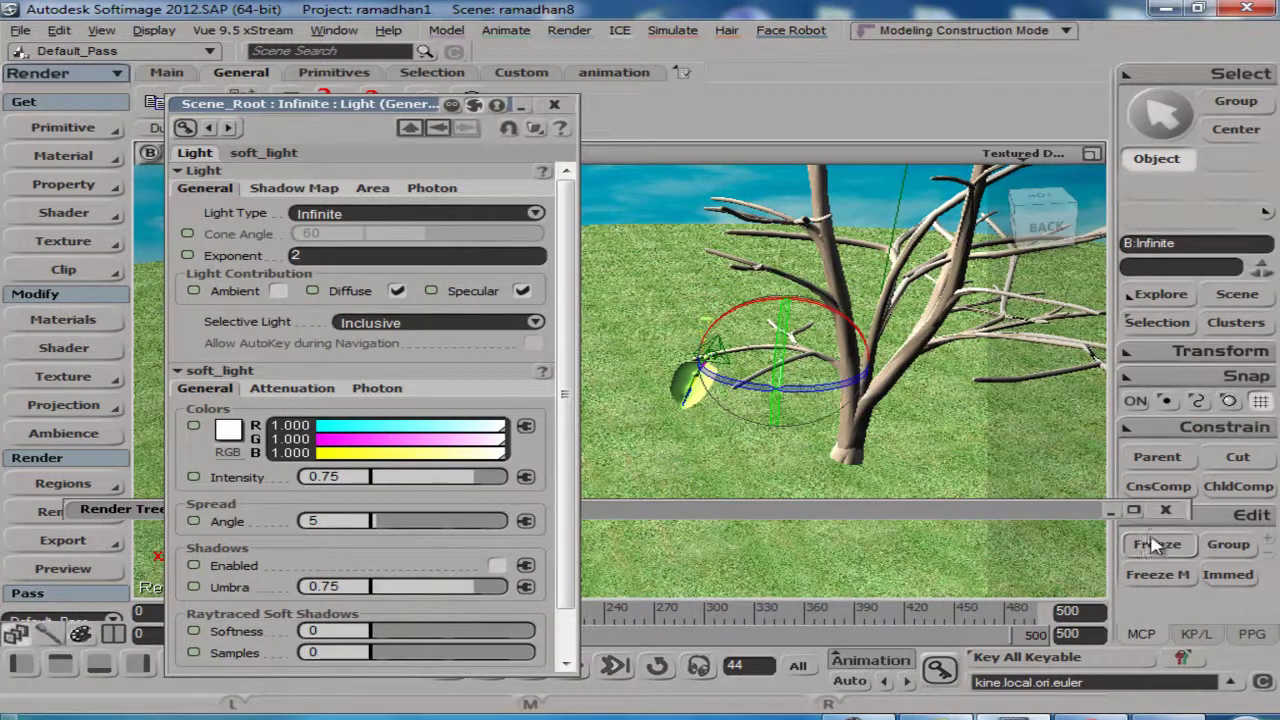
Set the infinite light's color R to 0.420 and its intensity to 0.417, and close its properties
click(400, 429)
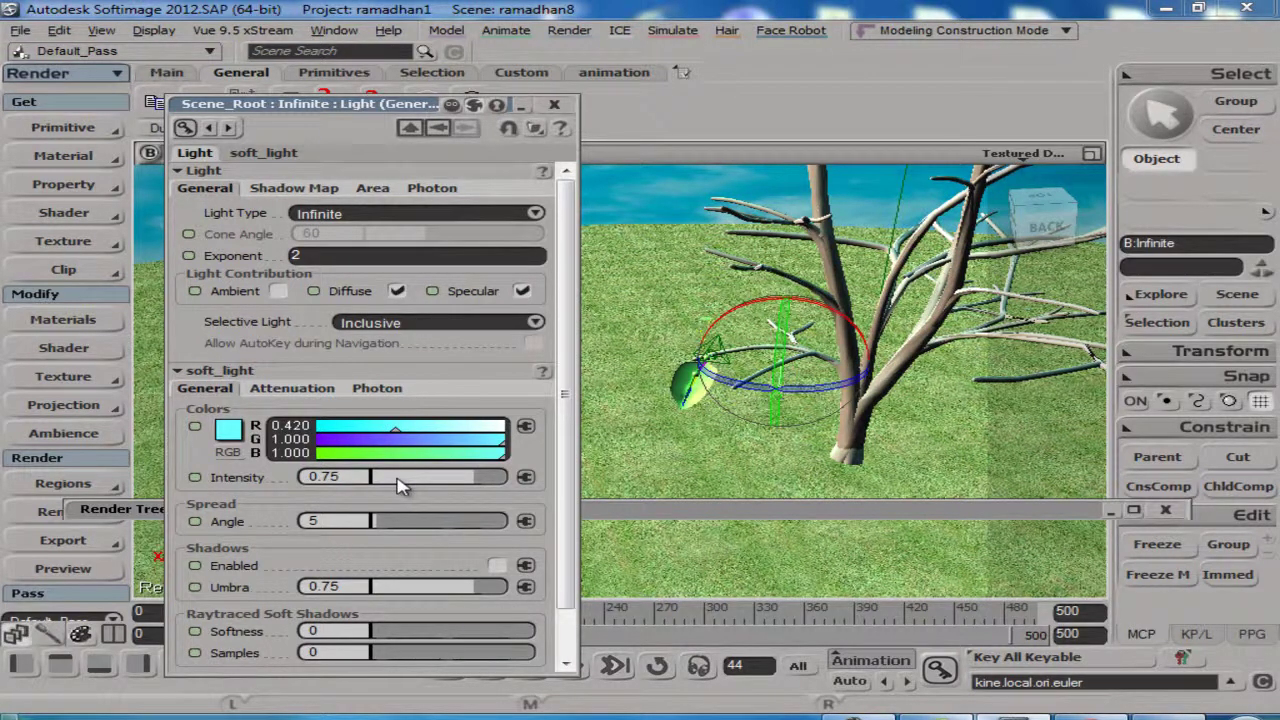
drag(350, 478, 430, 480)
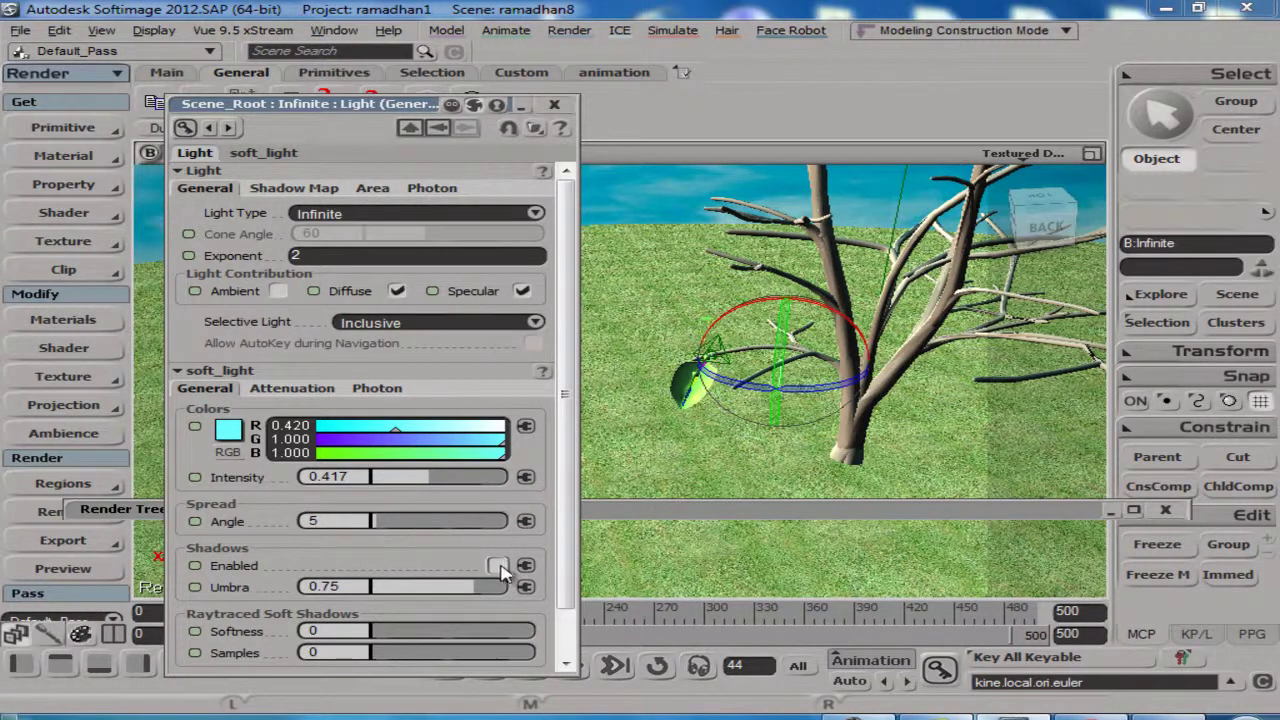
click(554, 104)
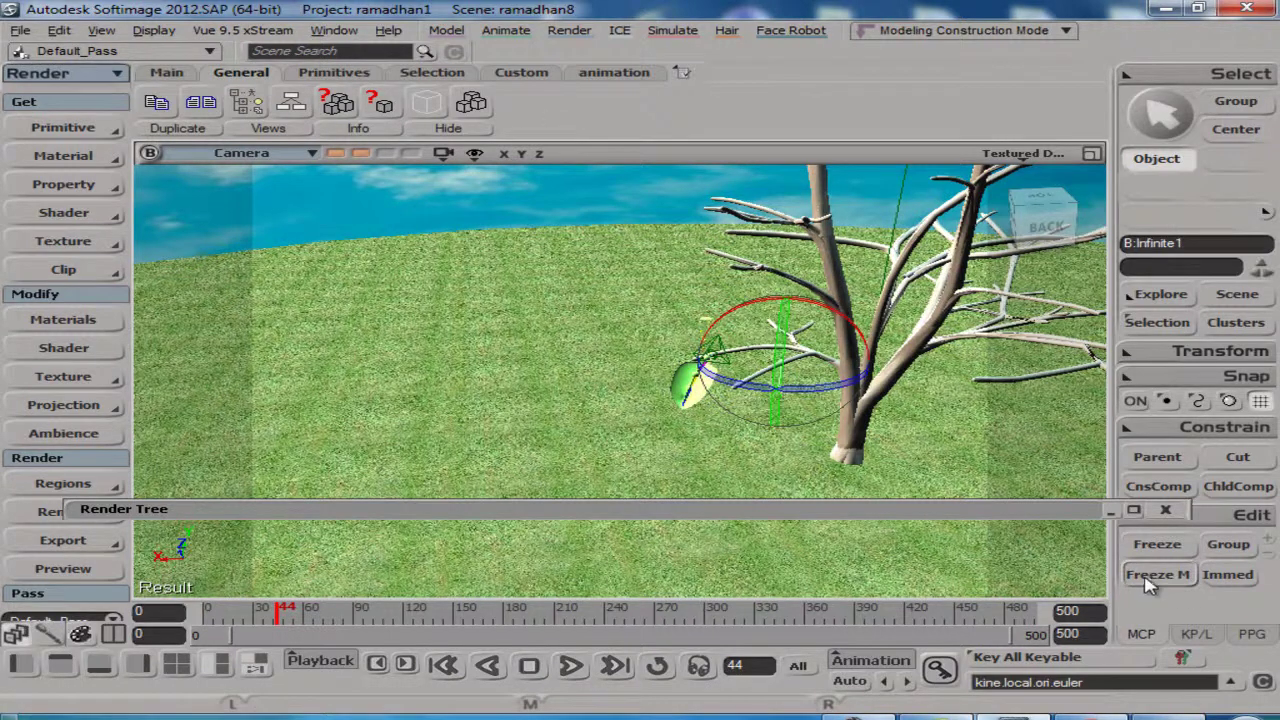
Duplicate the infinite light, move the copy to the opposite side of the leaf and rotate it toward the leaf
key(v)
drag(870, 366, 615, 345)
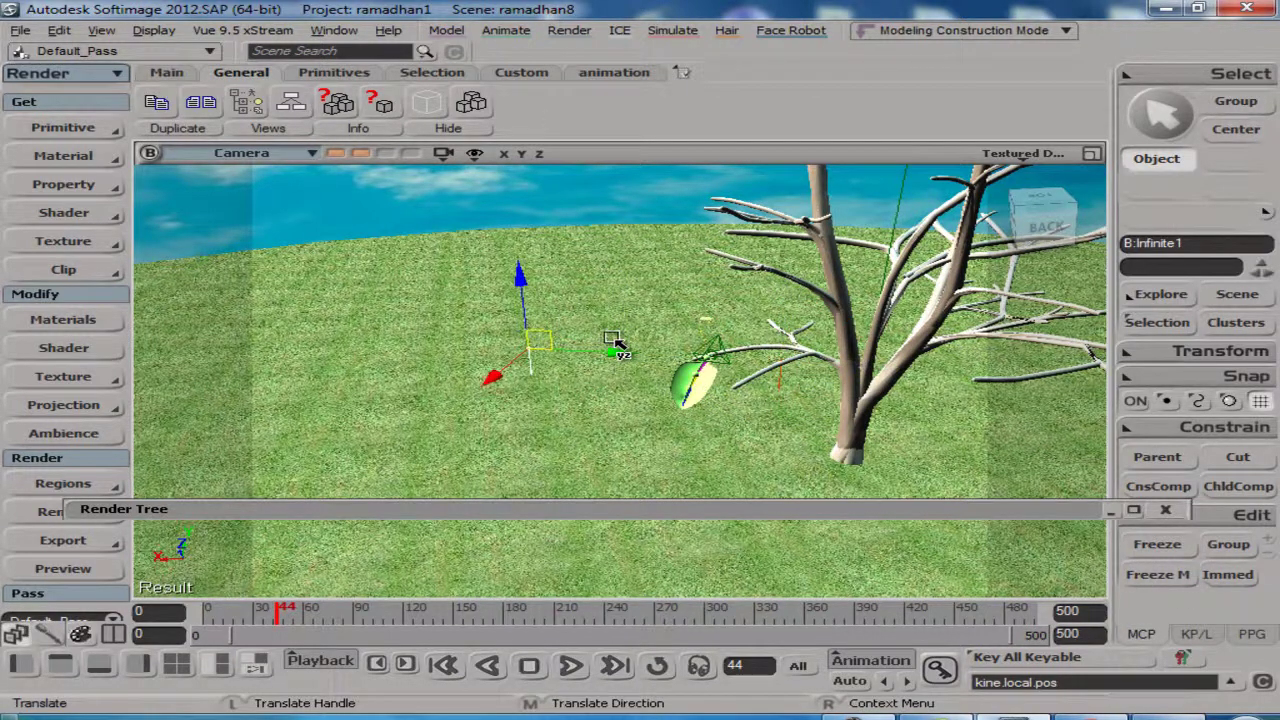
key(c)
drag(612, 345, 642, 351)
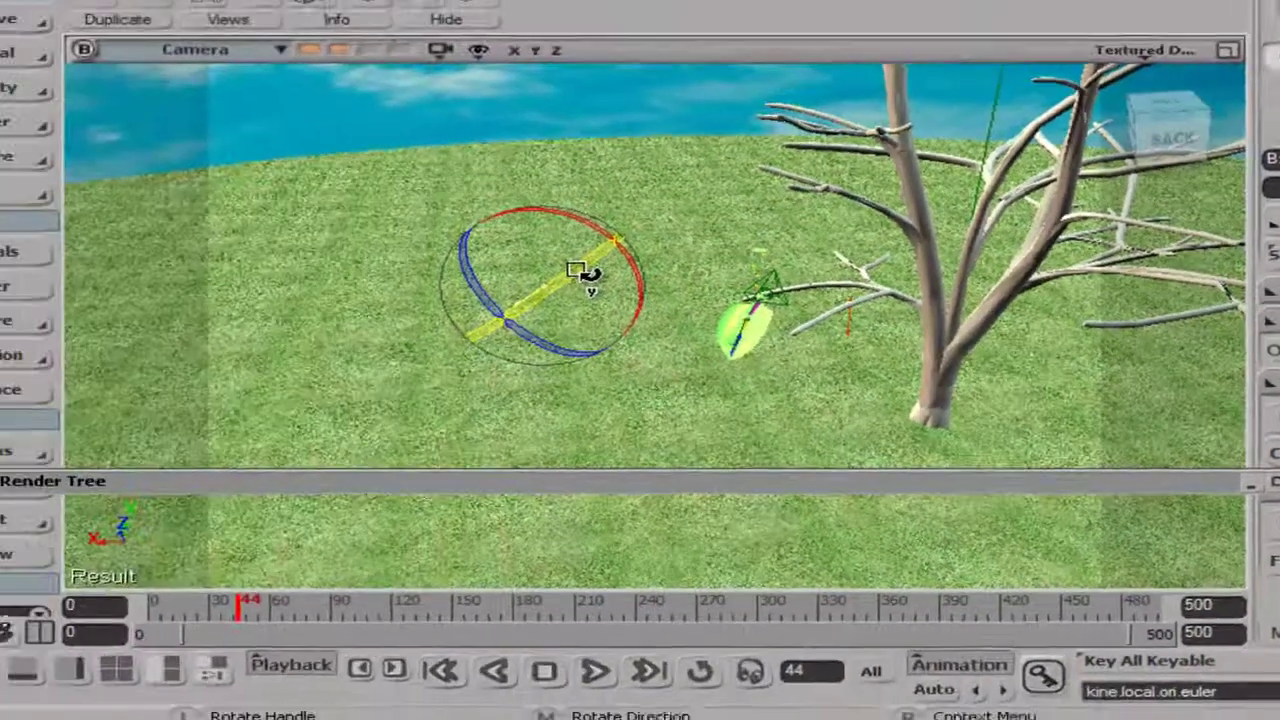
Set the Infinite1 light's color to a warm yellow with R 1.000, G 0.873 and B 0.404
key(Return)
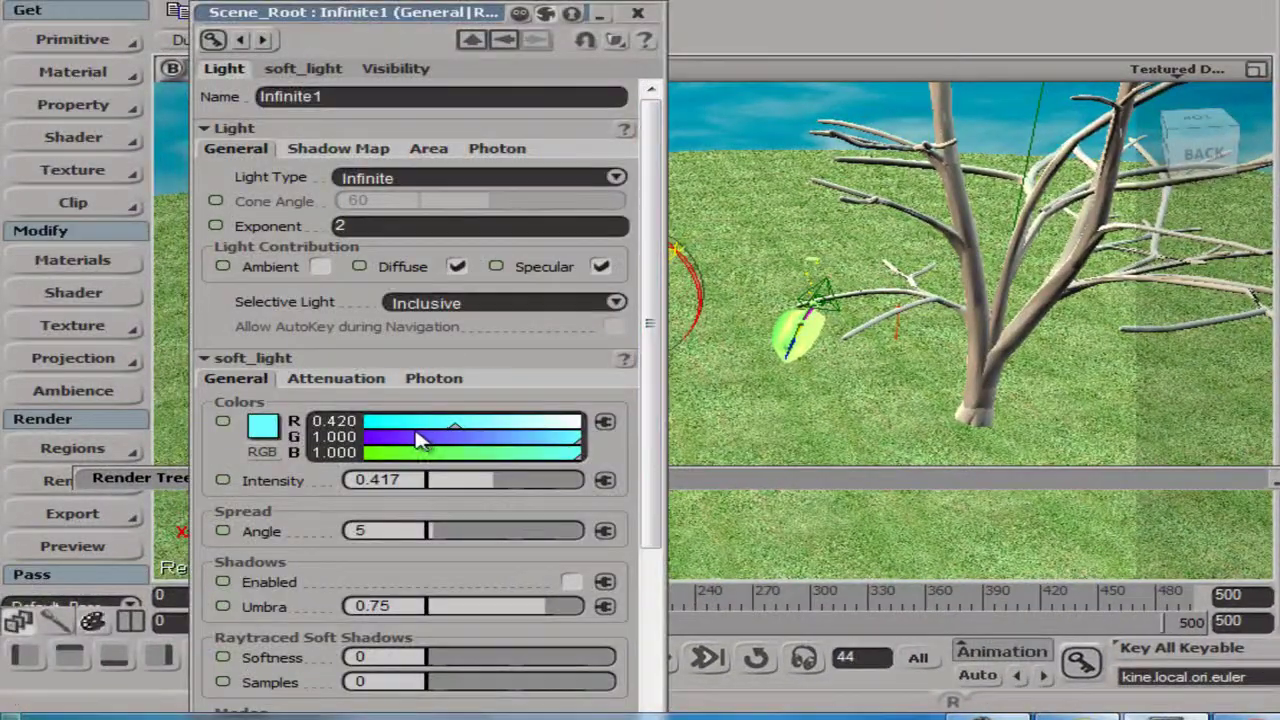
click(263, 426)
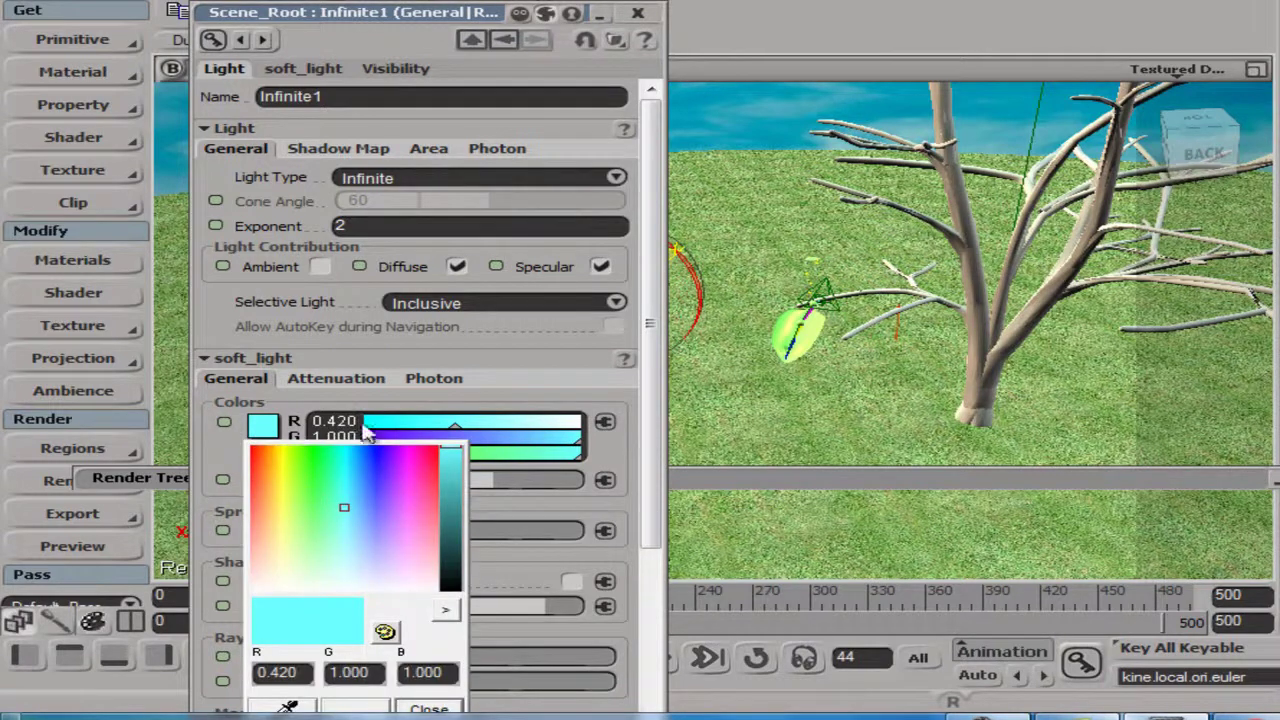
click(276, 504)
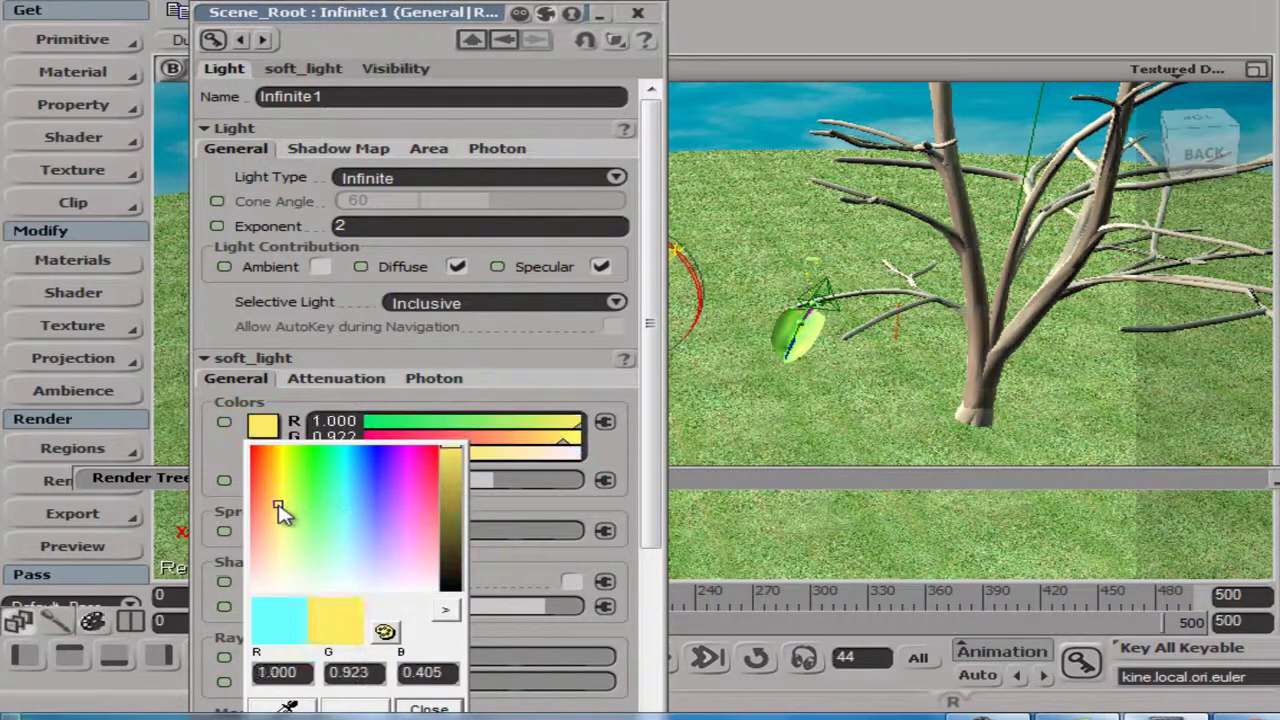
click(552, 442)
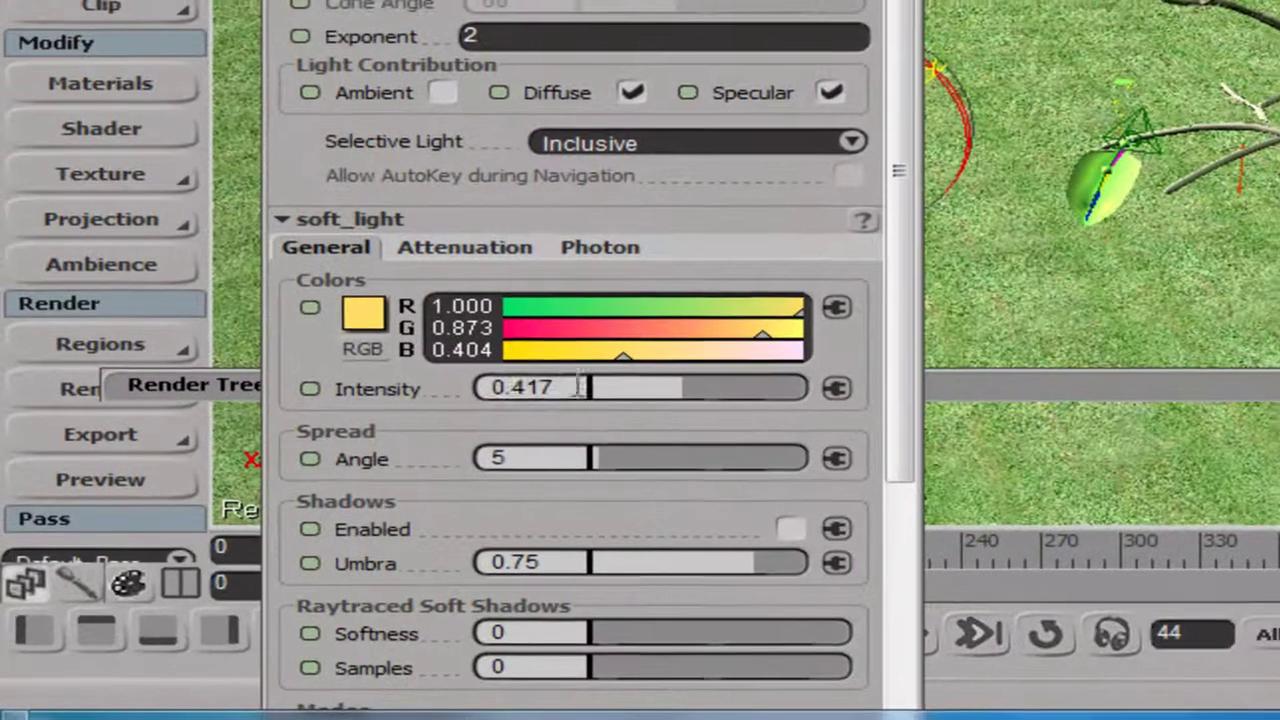
Set Infinite1's intensity to 1.4, enable its shadows with an umbra of 0.139, and close its properties
click(405, 479)
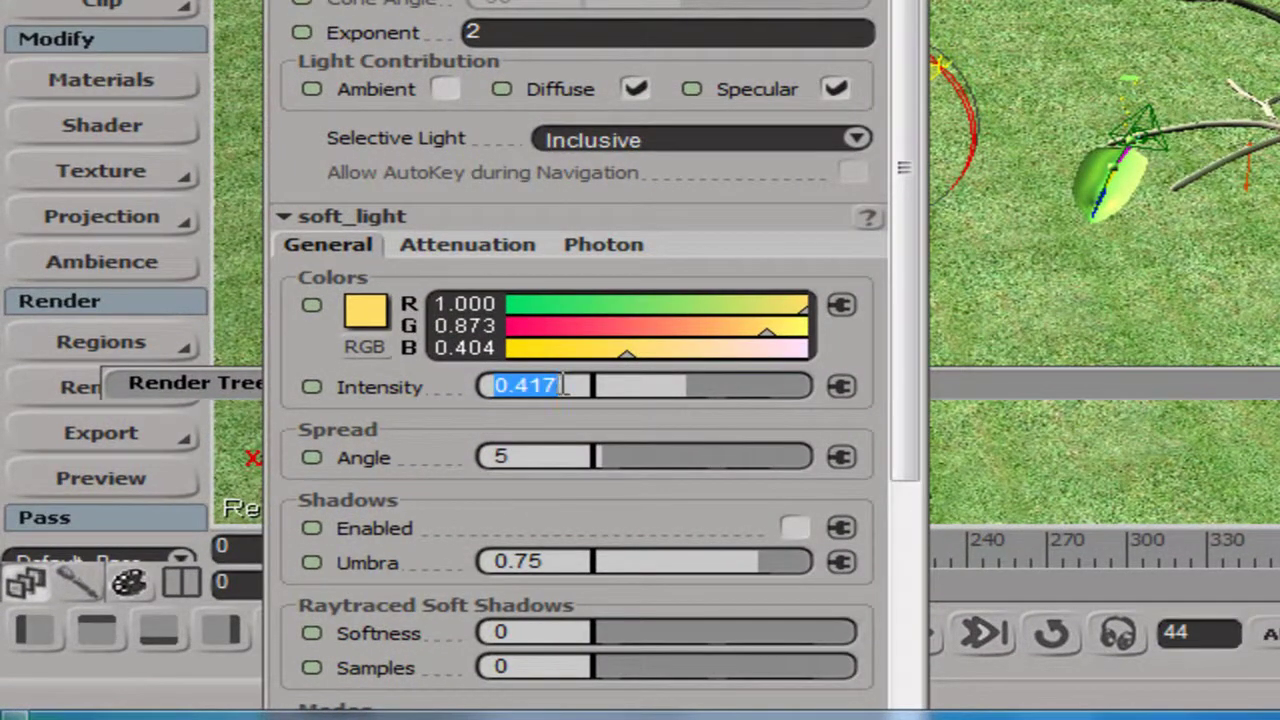
text(1.)
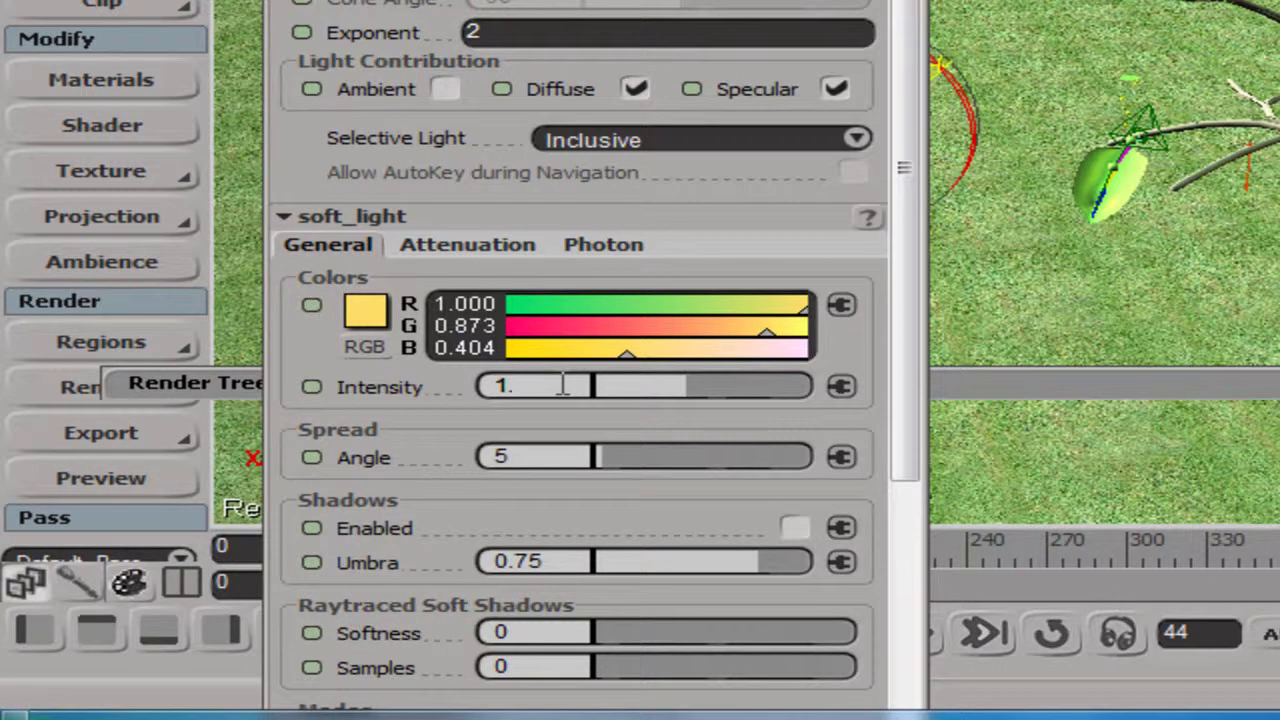
text(4)
key(Return)
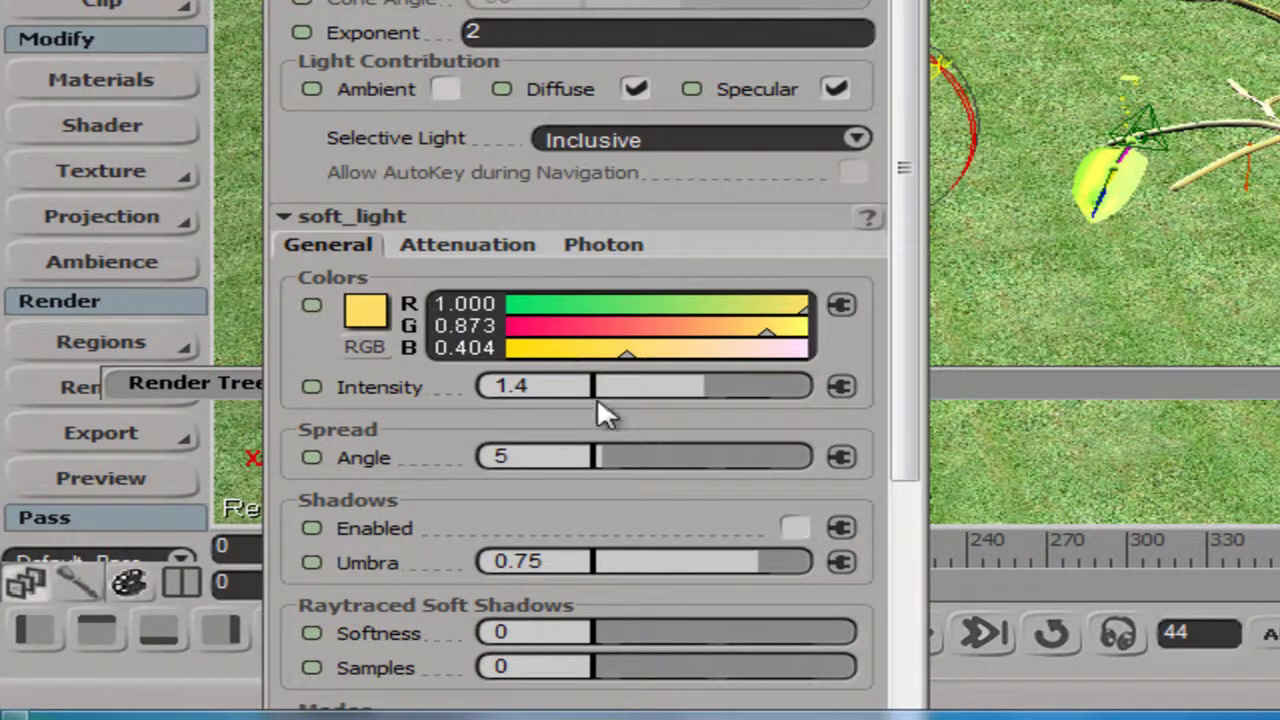
drag(760, 552, 627, 558)
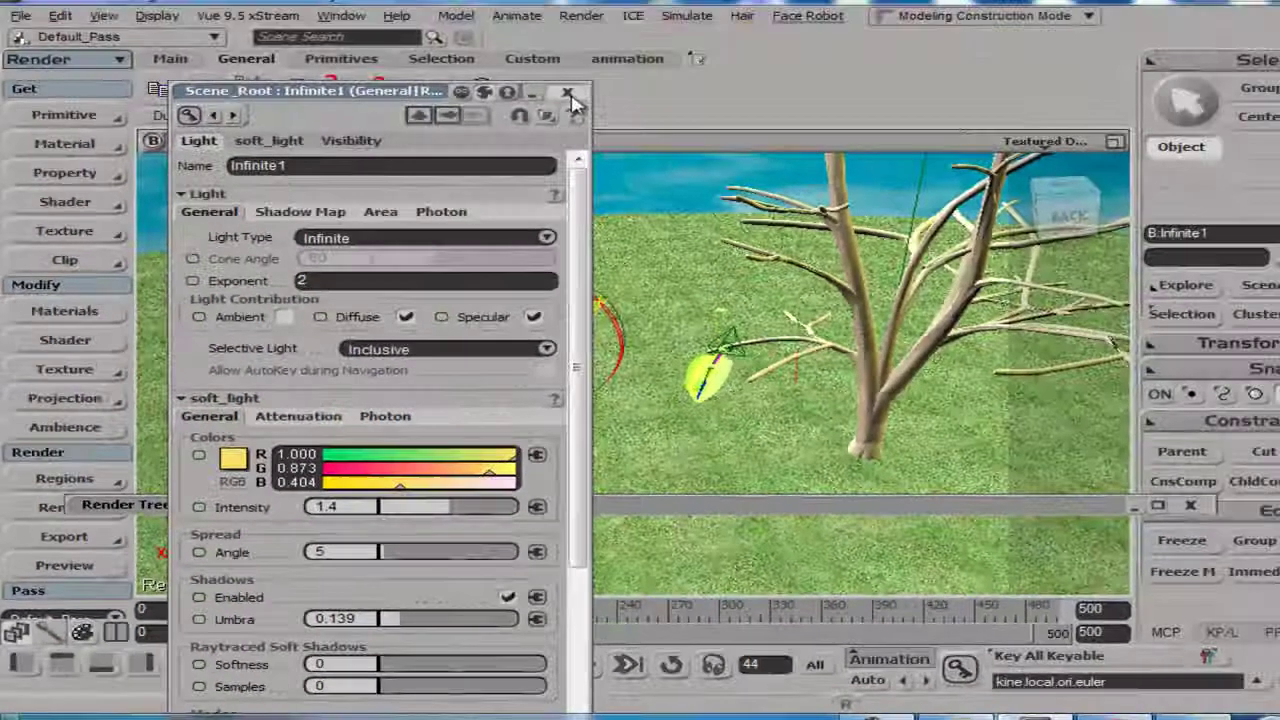
click(570, 99)
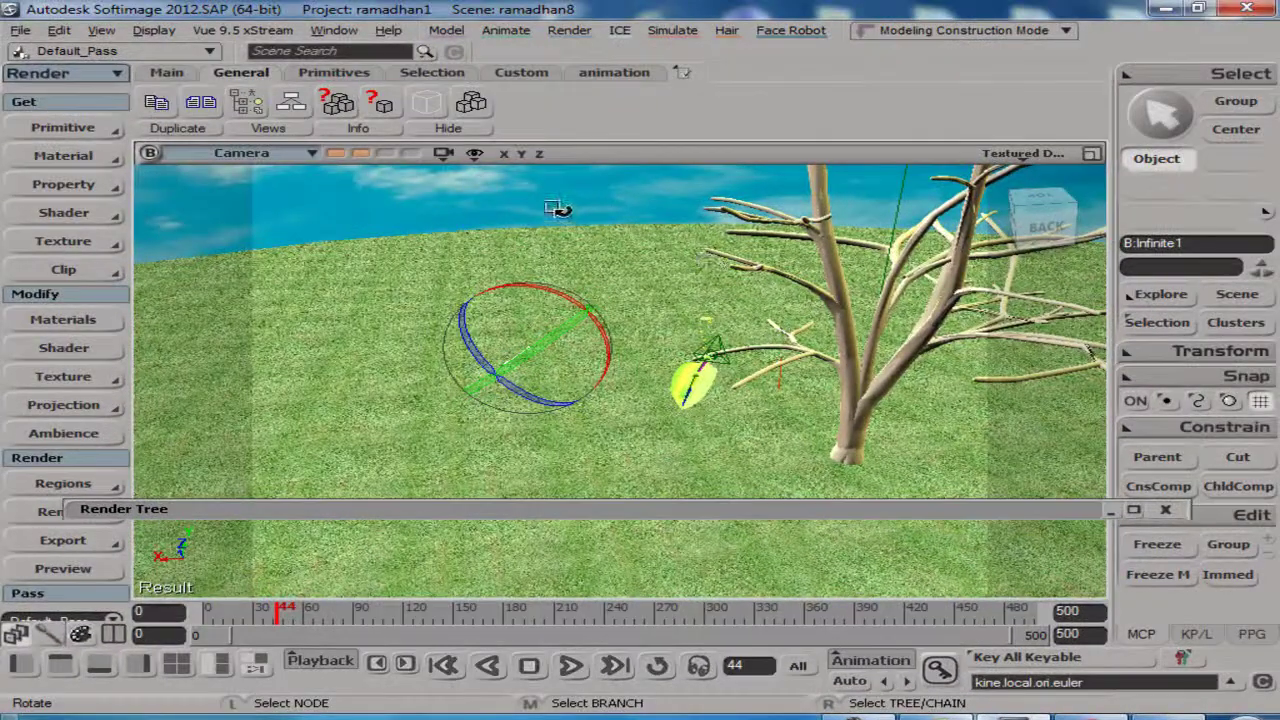
Render a preview region covering the leaf, grass and horizon to examine the new lighting, and dismiss it
key(q)
mouse_move(370, 192)
mouse_down()
mouse_move(674, 491)
mouse_move(826, 490)
mouse_up()
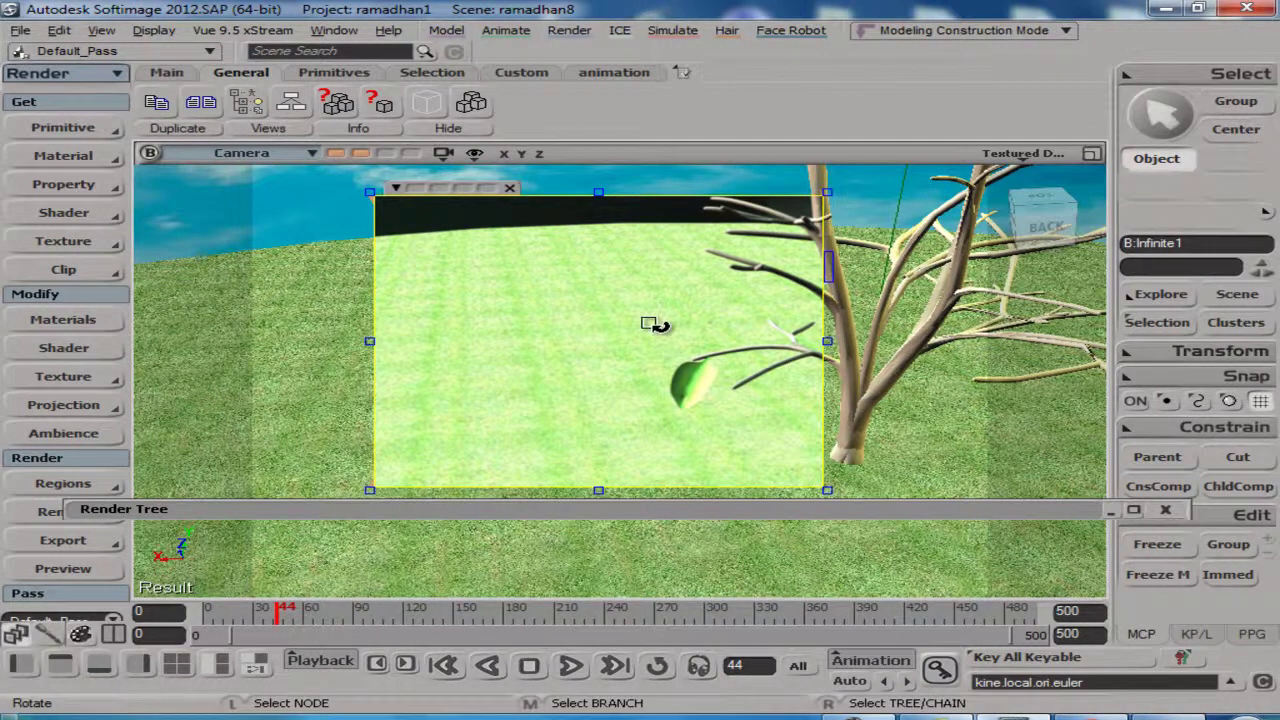
key(q)
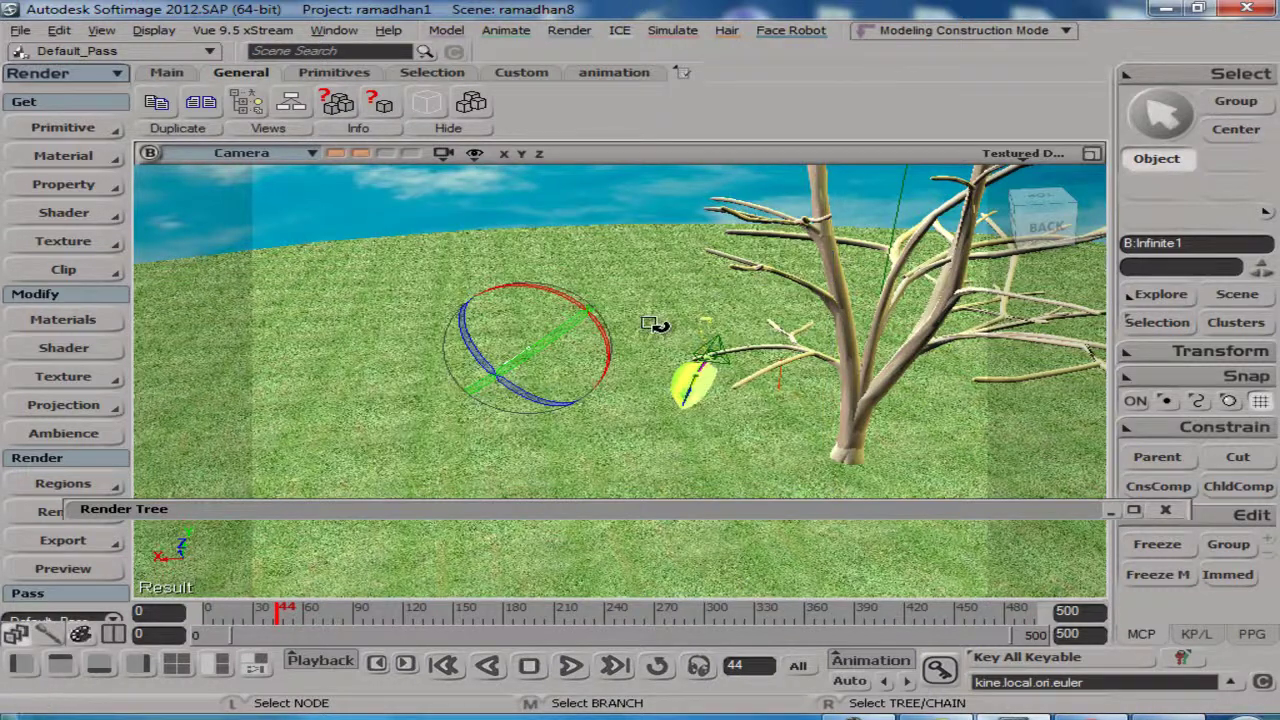
Select the sky sphere, open its material in the Render Tree and render a preview region across the horizon
click(652, 327)
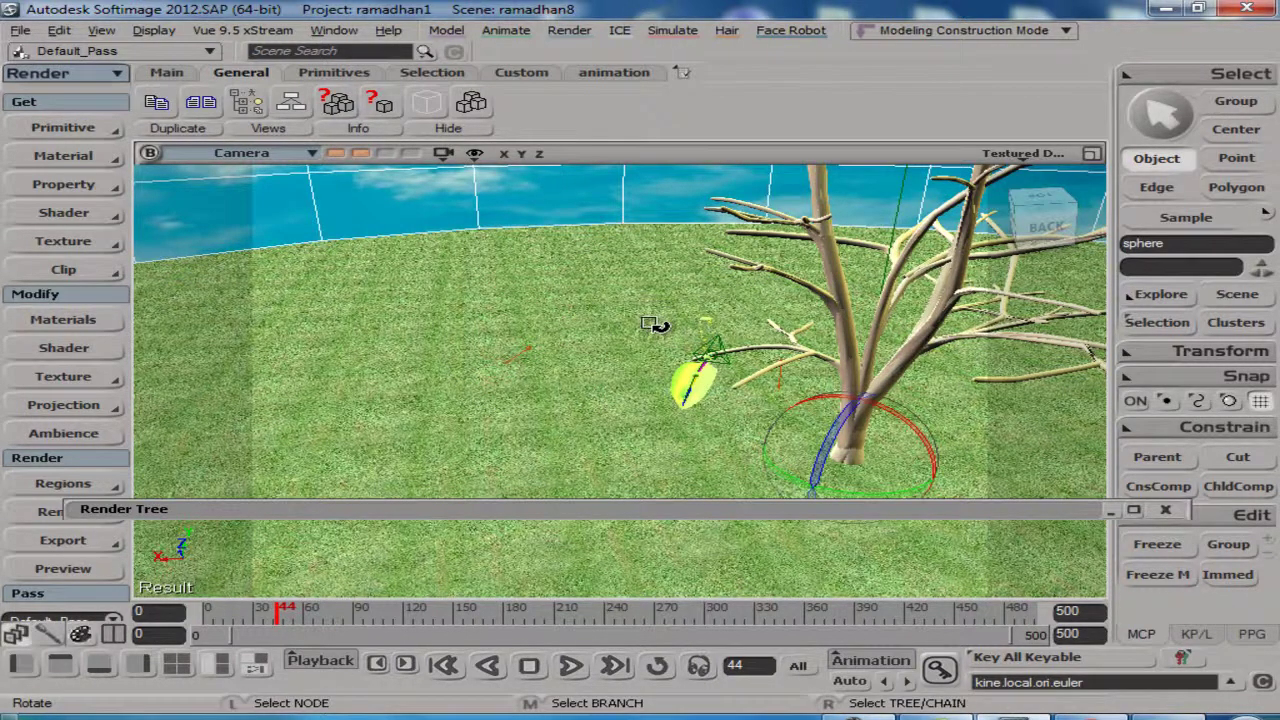
drag(652, 499, 572, 306)
scroll(768, 443, up, 2)
drag(649, 323, 623, 396)
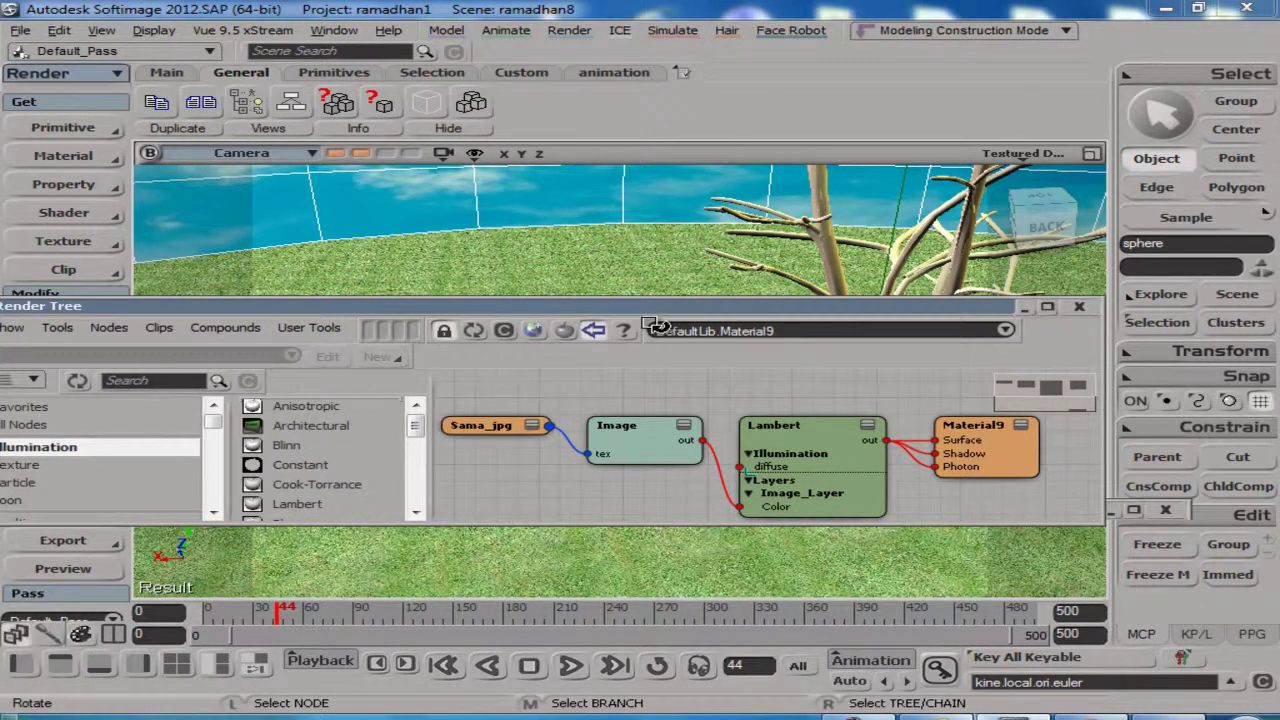
key(q)
mouse_move(475, 178)
mouse_down()
mouse_move(665, 328)
mouse_move(757, 330)
mouse_up()
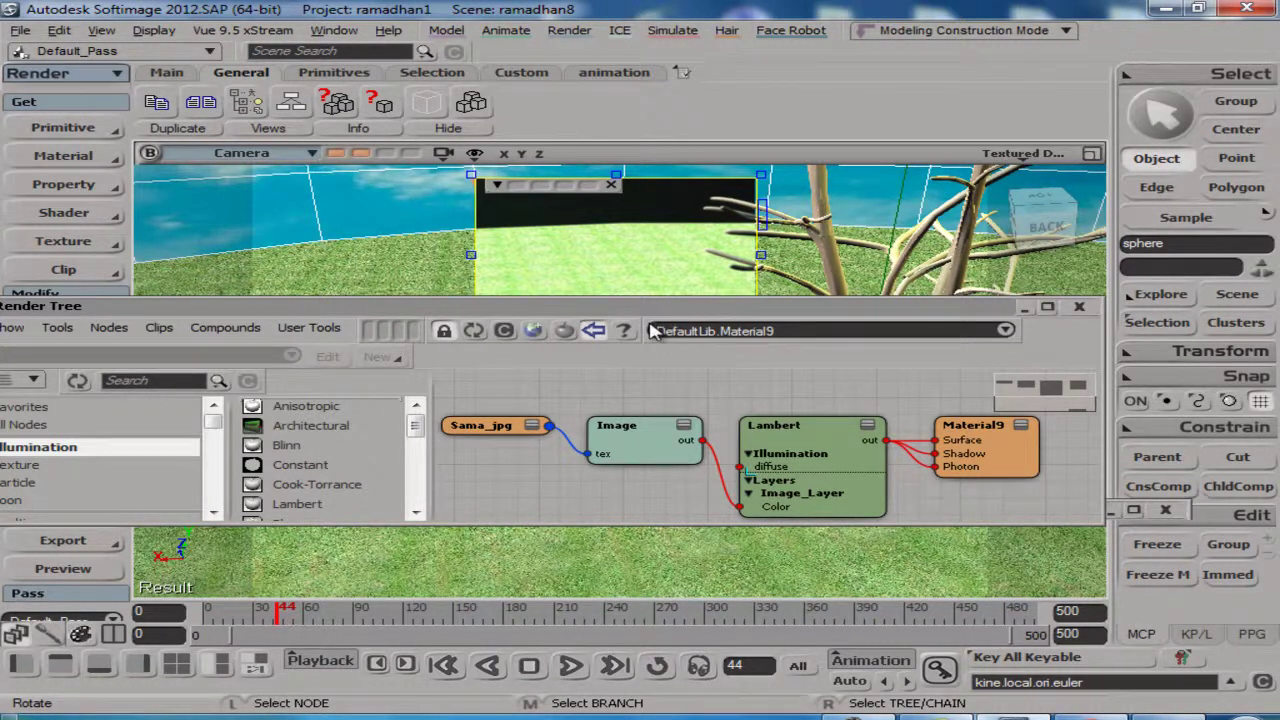
Dismiss the preview region, add a Constant shader to the sky sphere's material and connect it to Surface, Shadow and Photon
key(shift+q)
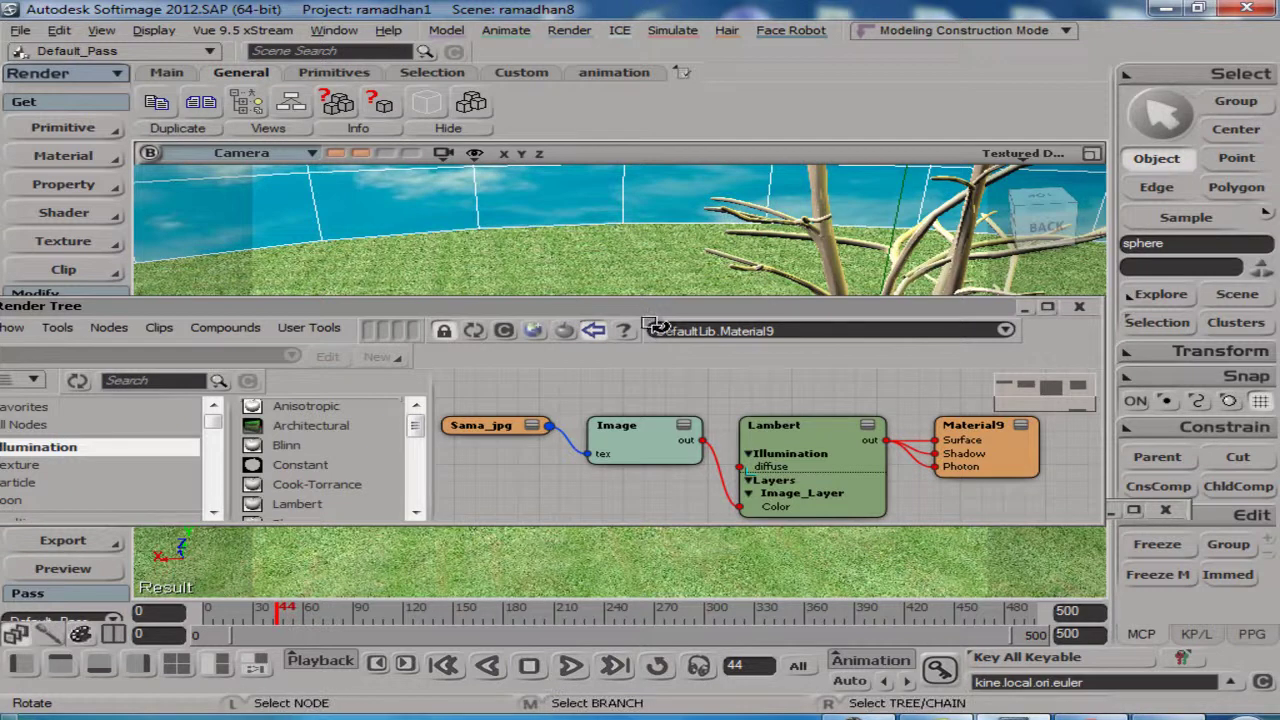
mouse_move(300, 465)
mouse_down()
mouse_move(543, 500)
mouse_move(921, 458)
mouse_move(958, 430)
mouse_up()
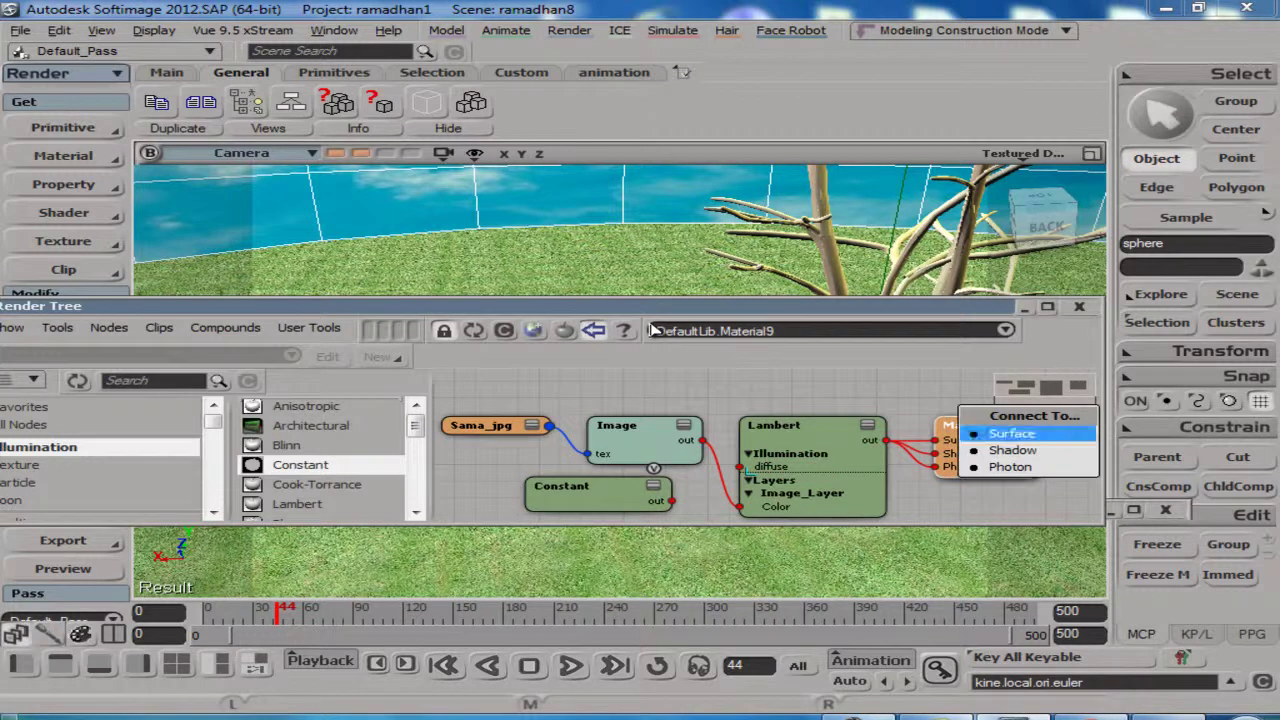
click(1012, 433)
drag(936, 454, 957, 448)
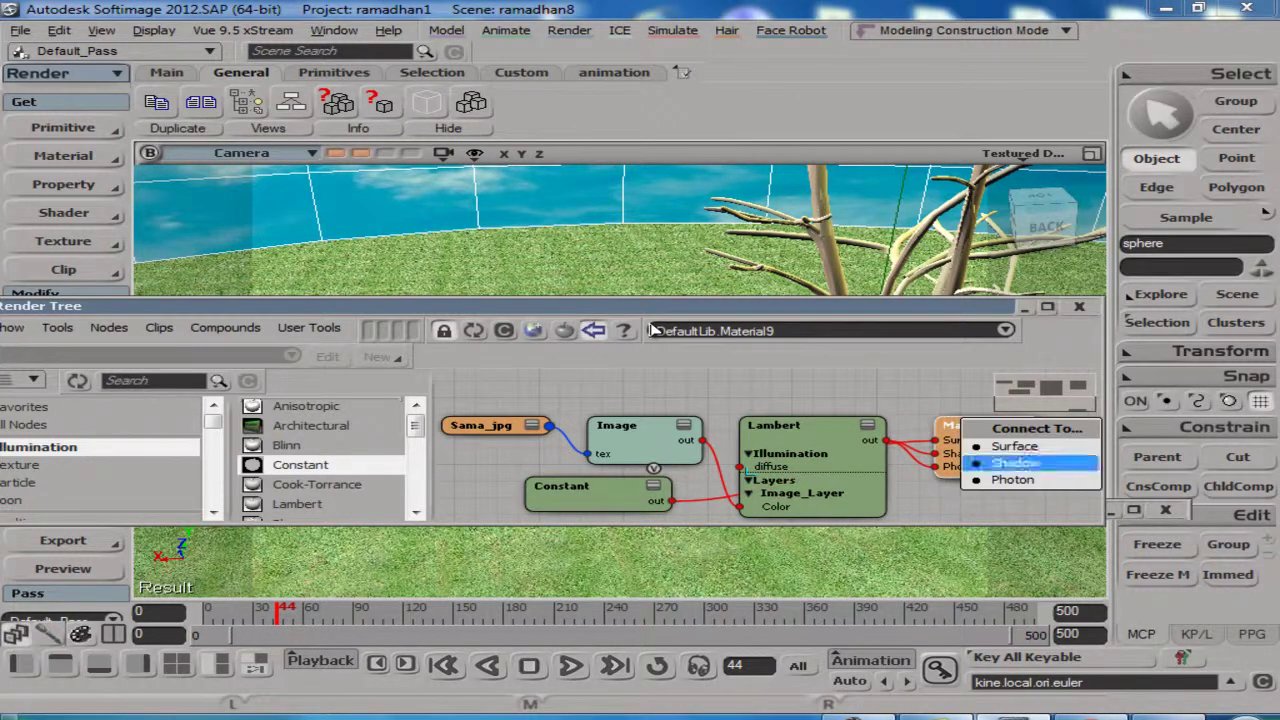
click(1012, 462)
drag(672, 501, 960, 457)
click(1013, 486)
Map the Constant shader's color with an Image node and load Sama.jpg as its new image clip
double_click(565, 487)
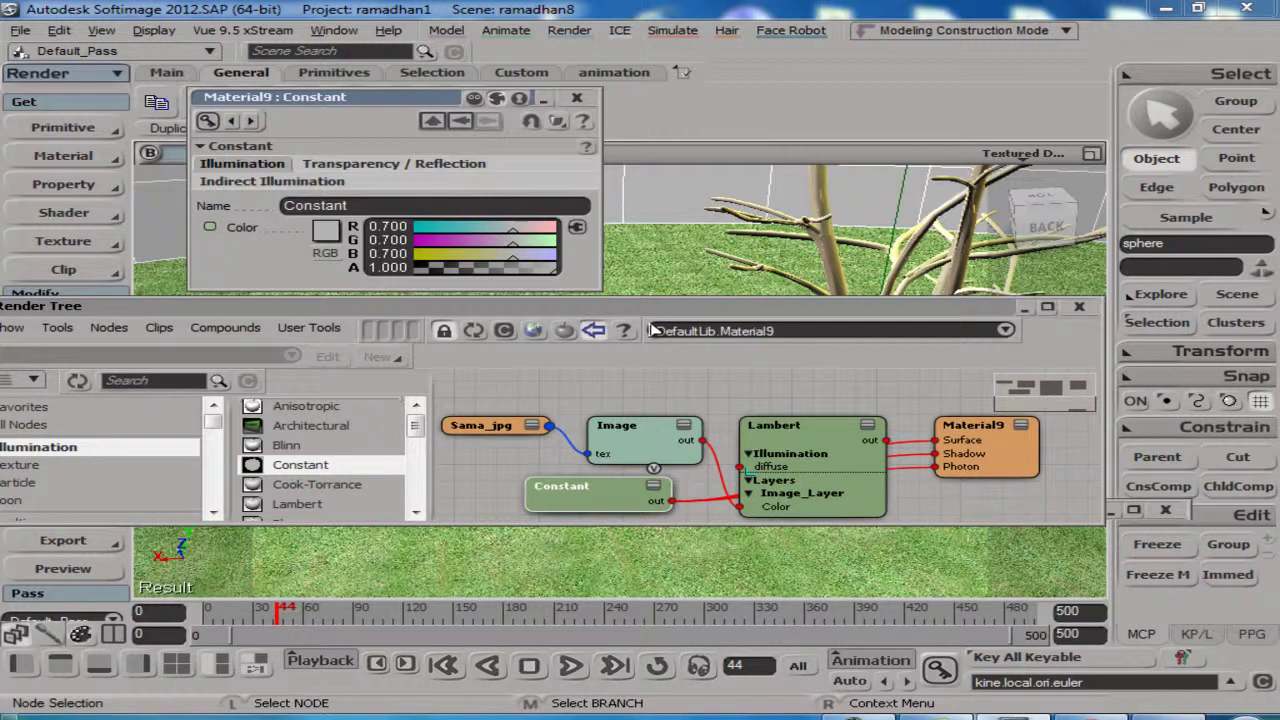
click(576, 227)
click(648, 329)
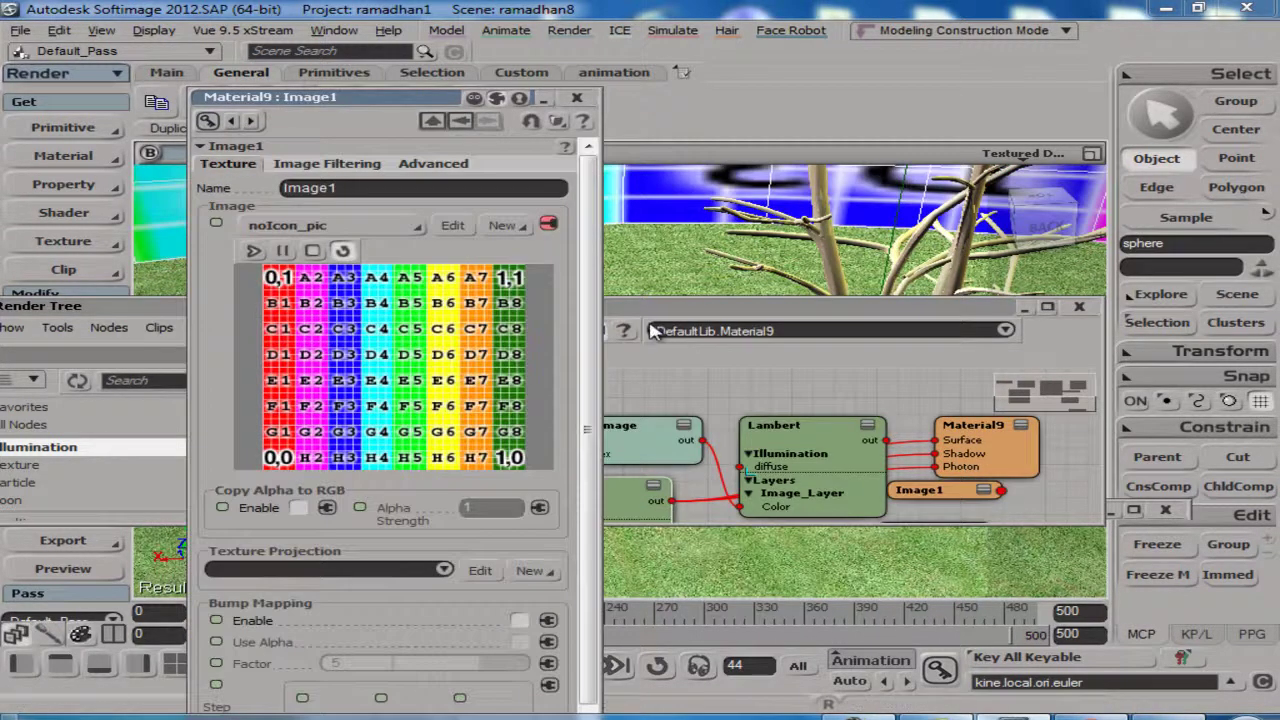
click(504, 225)
click(530, 246)
click(648, 309)
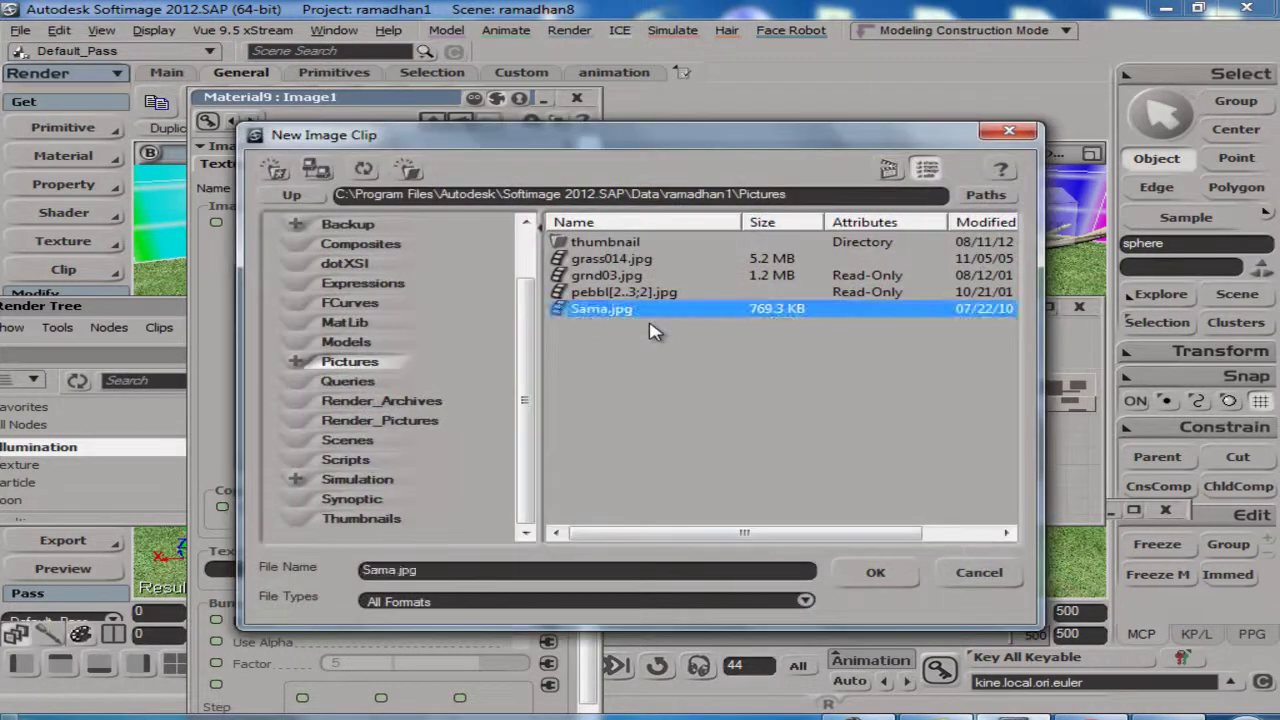
double_click(648, 309)
Assign the sphere's existing texture projection to the new sky image and close its properties
click(444, 569)
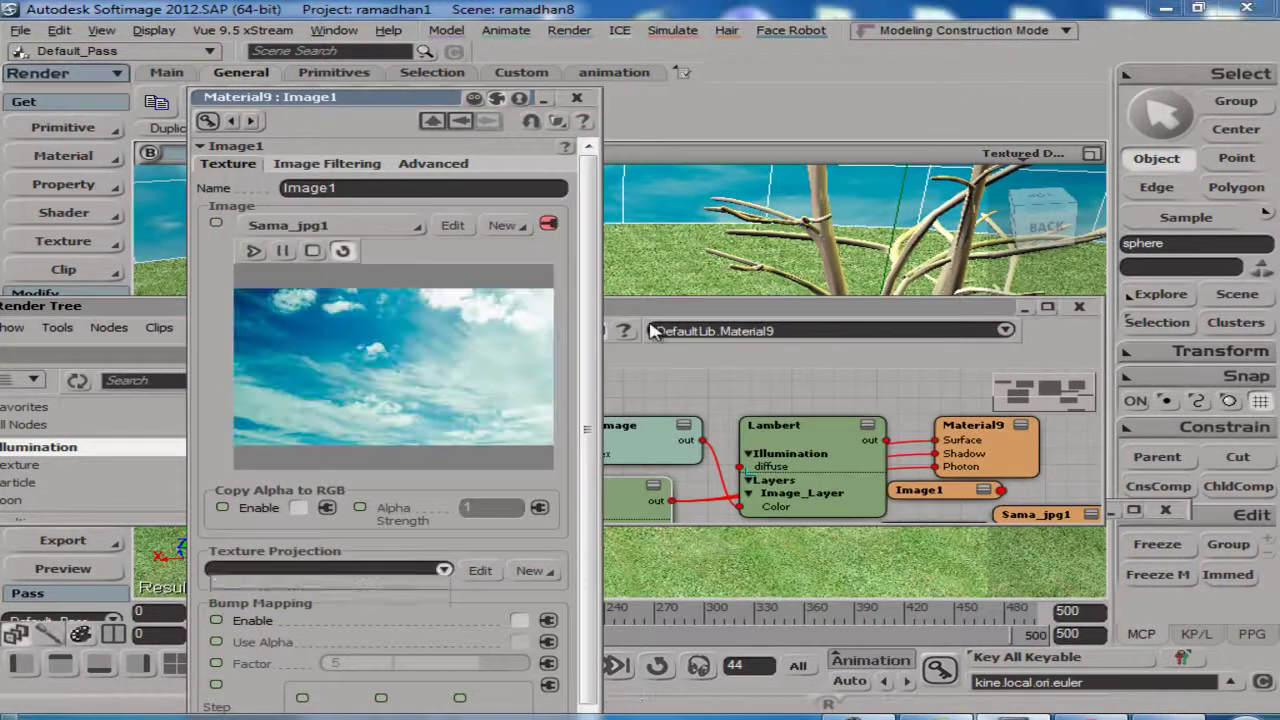
click(330, 583)
click(577, 98)
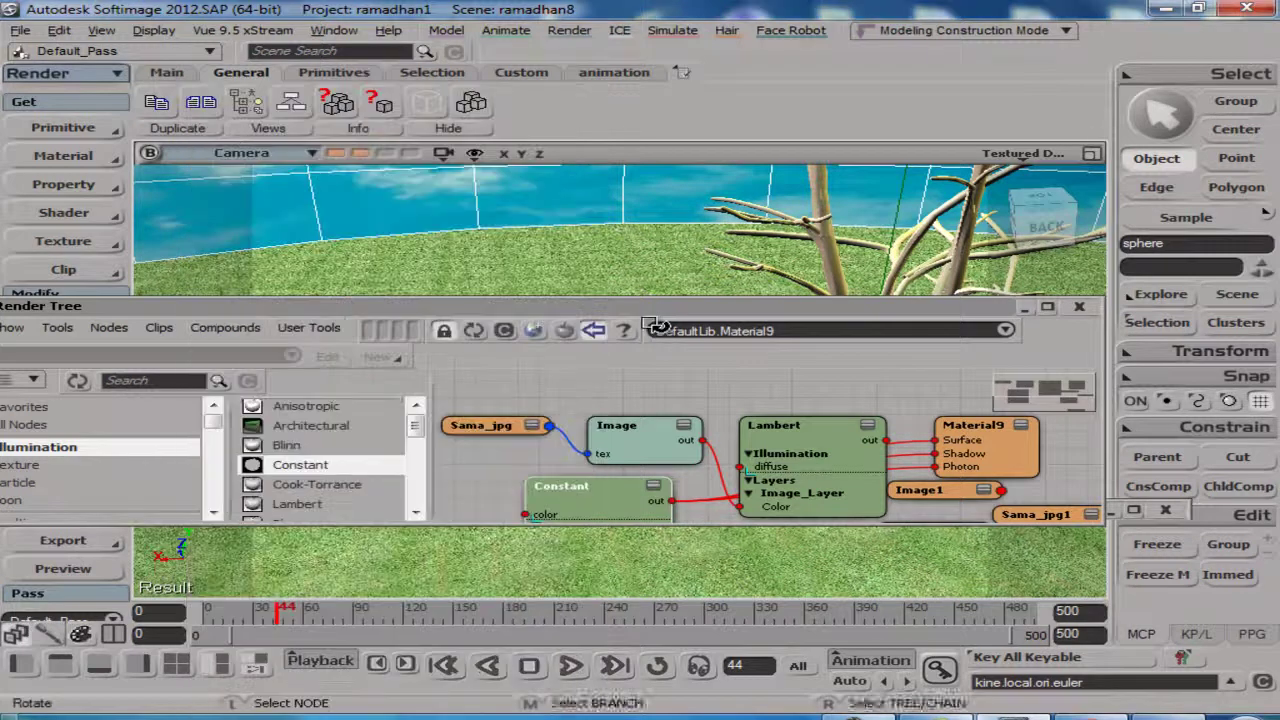
Render a preview region across the sky, grass and leaf to examine the Constant sky, and put away the Render Tree and region
key(q)
drag(362, 184, 845, 298)
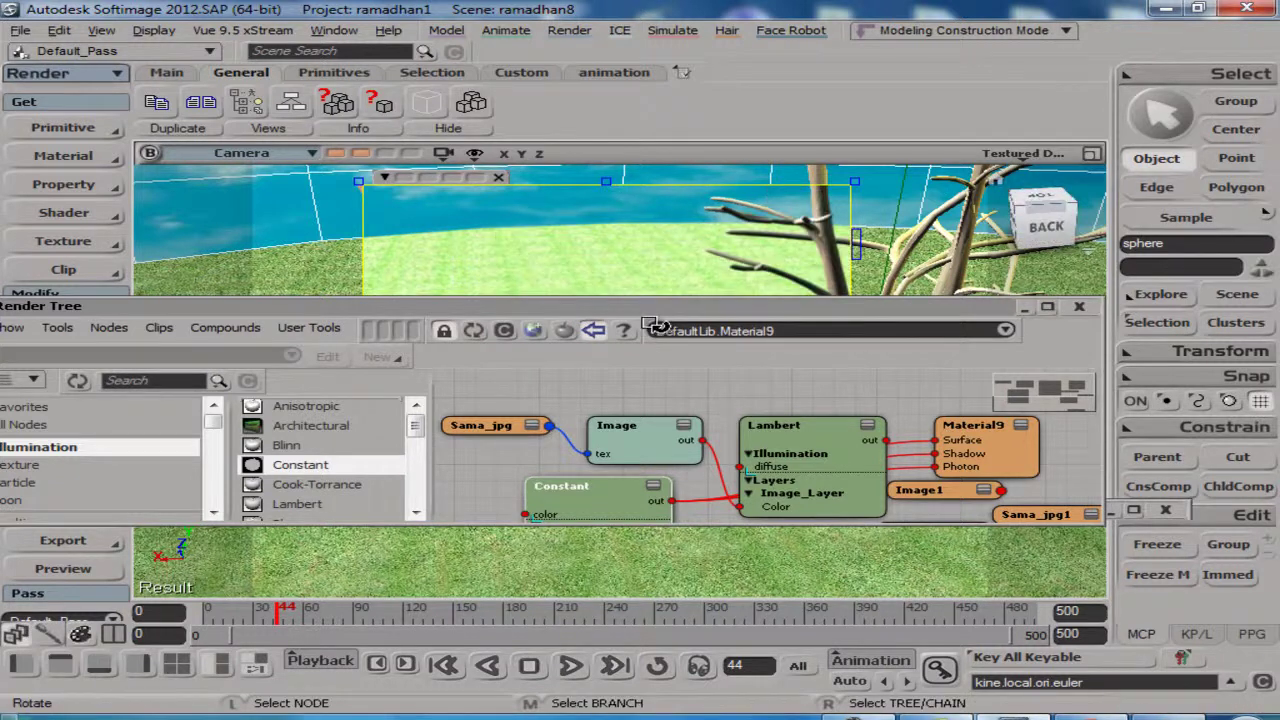
key(7)
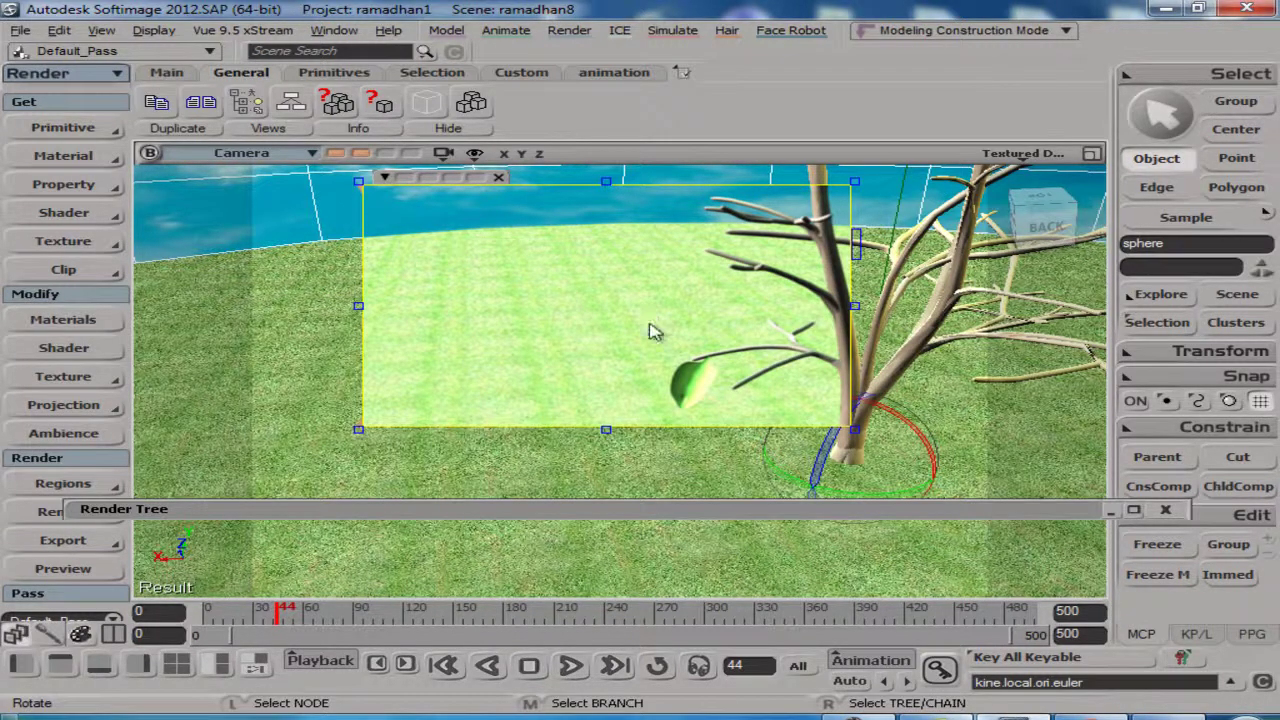
key(shift+q)
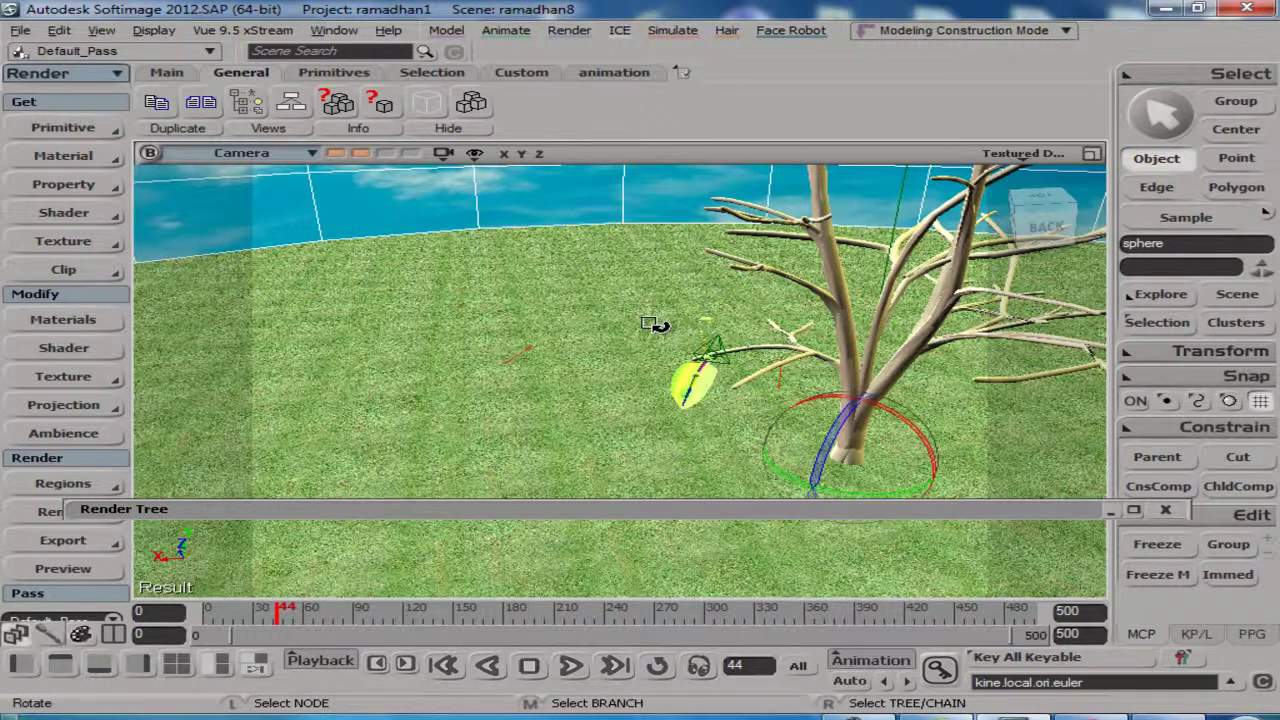
Render a preview region around the leaf and the drops falling above it from a closer angle, and dismiss it
click(650, 330)
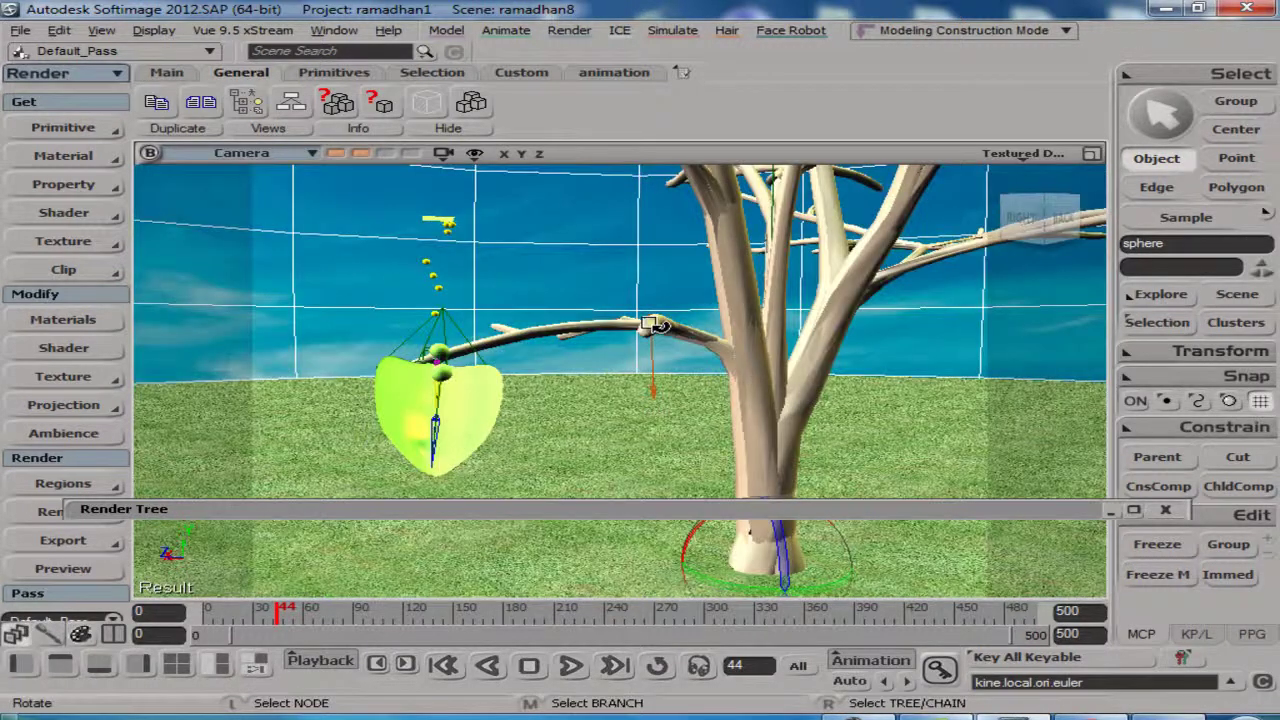
key(q)
drag(320, 240, 535, 478)
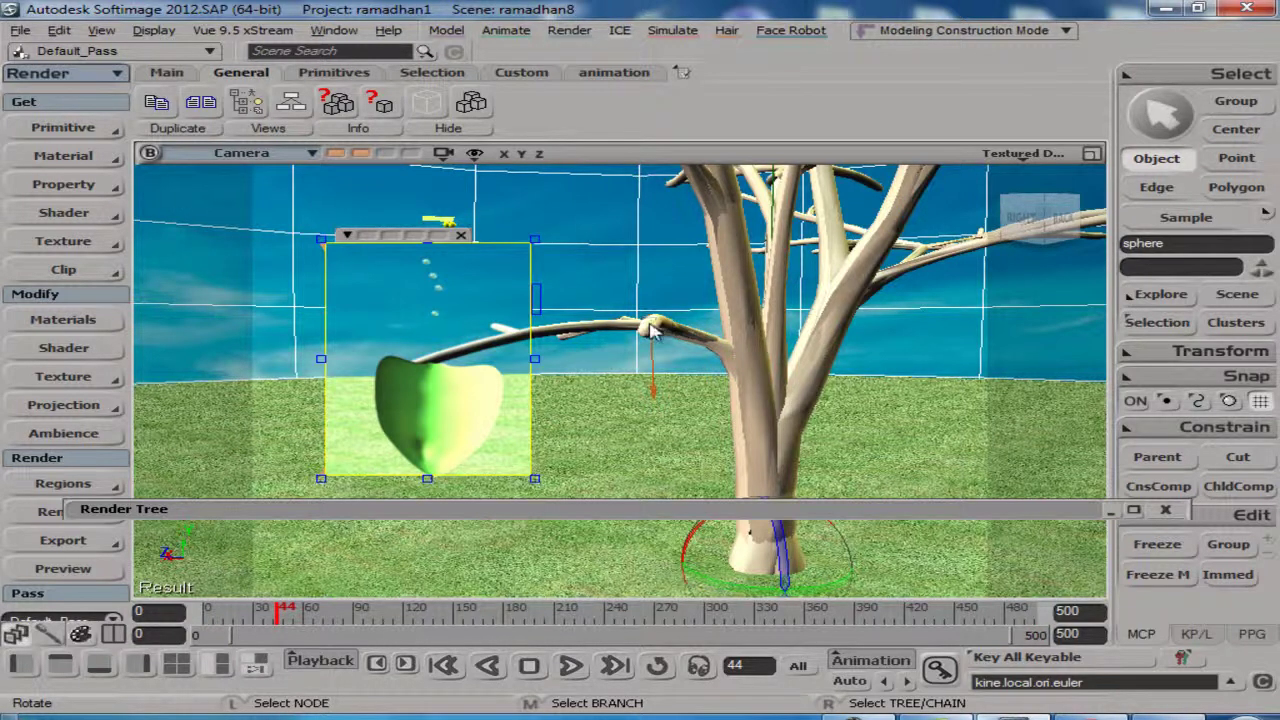
key(q)
Select grid1, the emitter grid above the leaf, and look at its general properties
key(s)
scroll(650, 324, up, 3)
right_drag(650, 324, 651, 323)
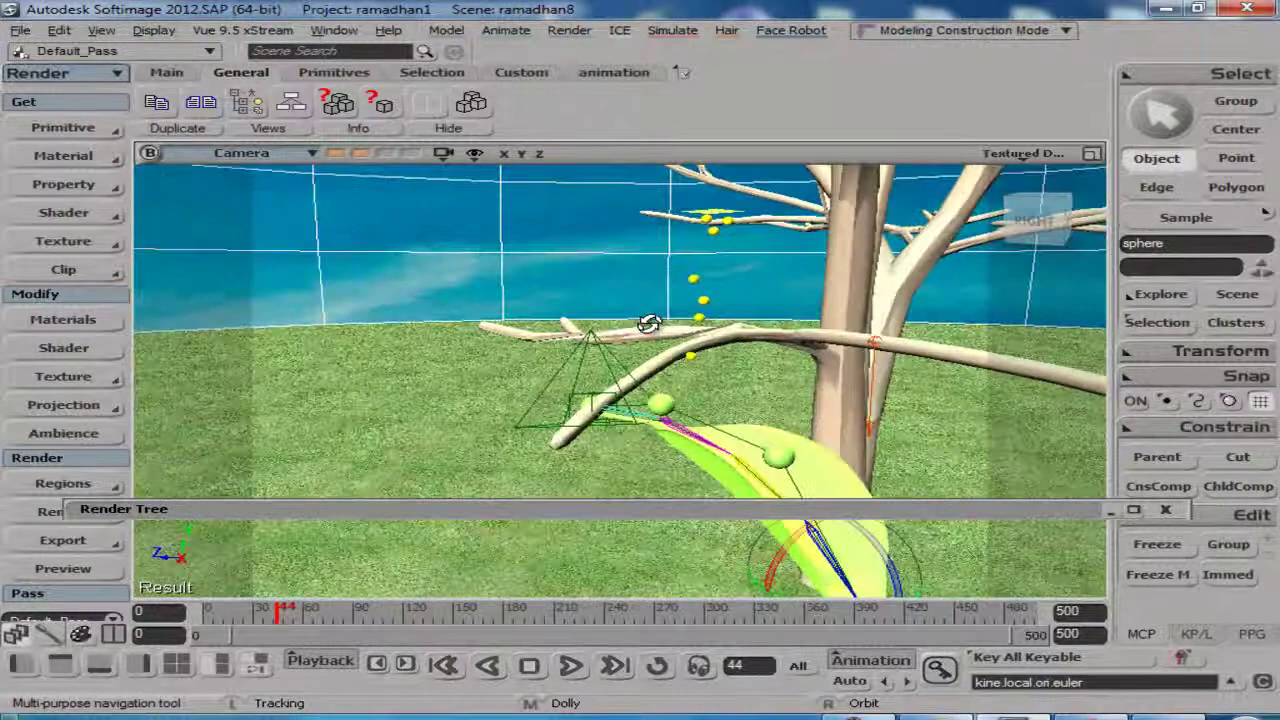
key(ctrl+z)
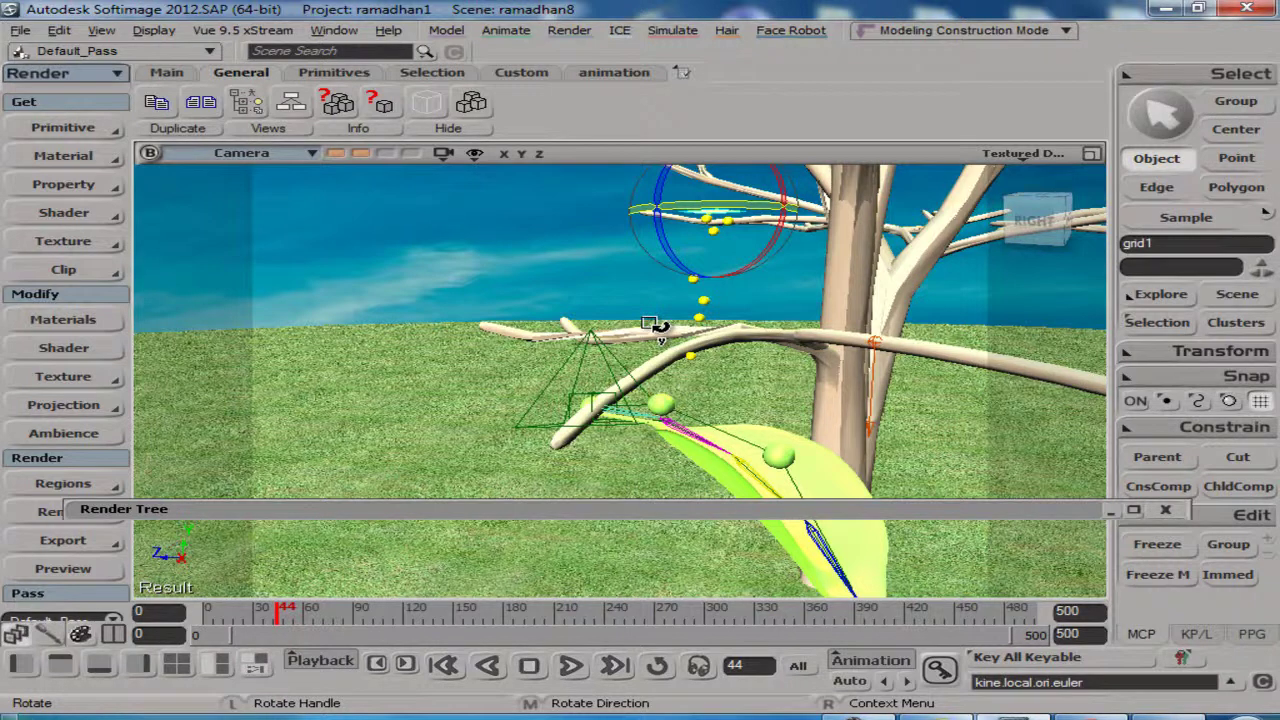
key(Return)
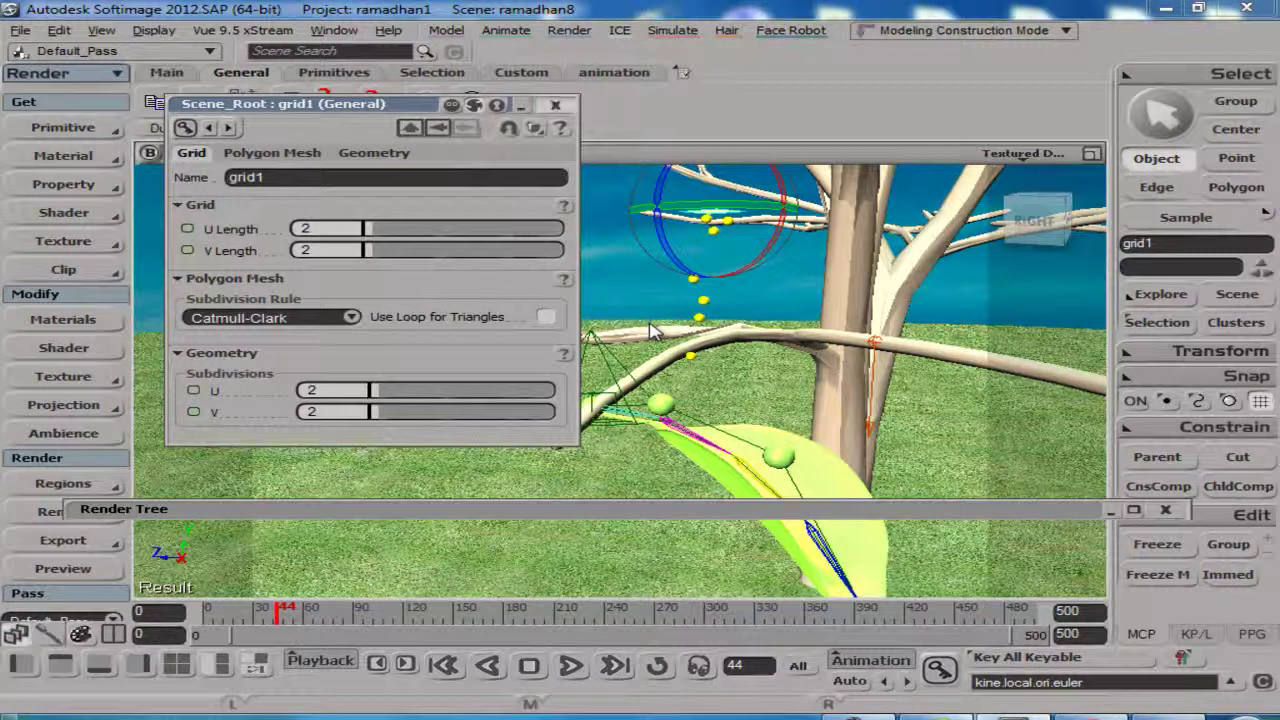
key(Escape)
Turn off render visibility for grid1 and check the falling drops and branch in a preview region
key(F3)
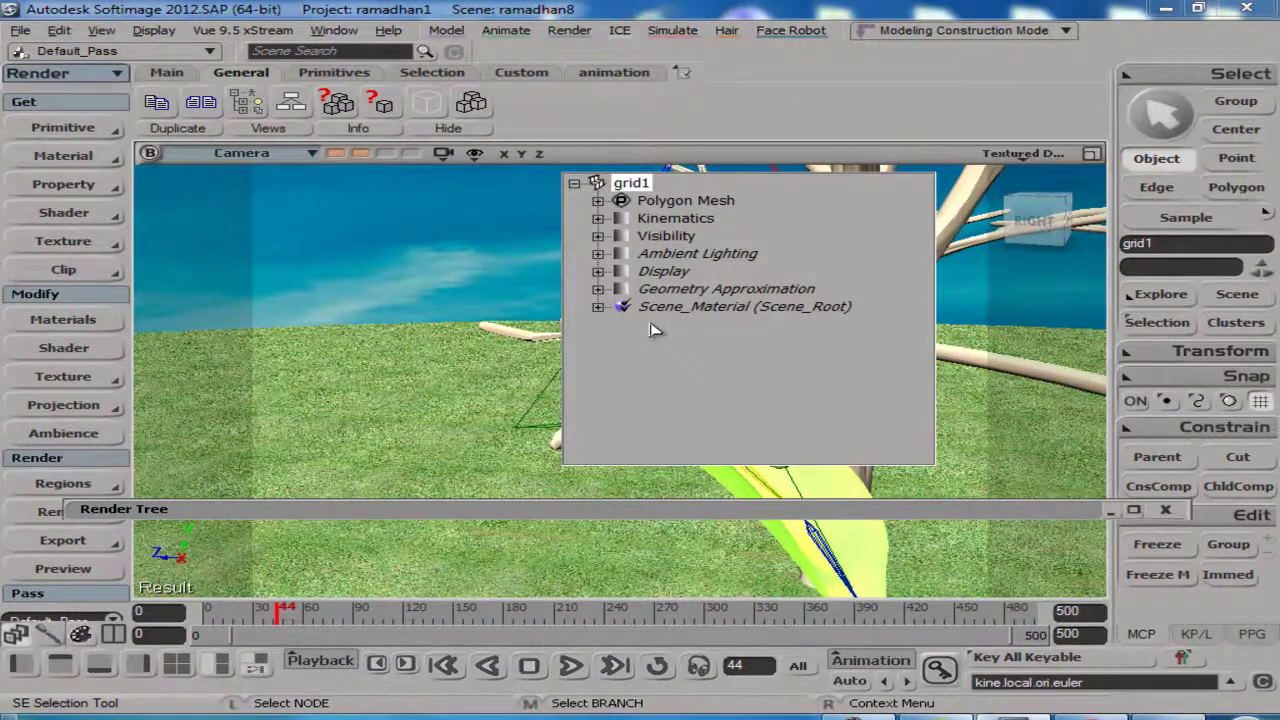
key(v)
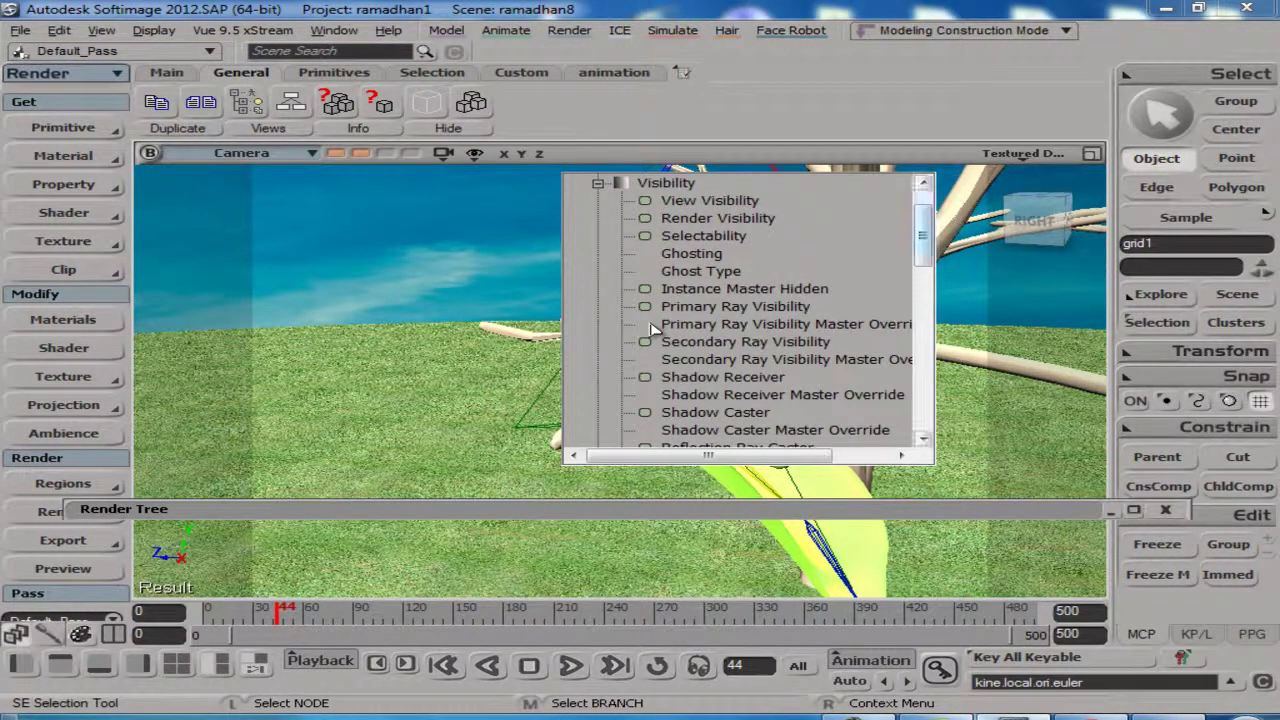
click(621, 183)
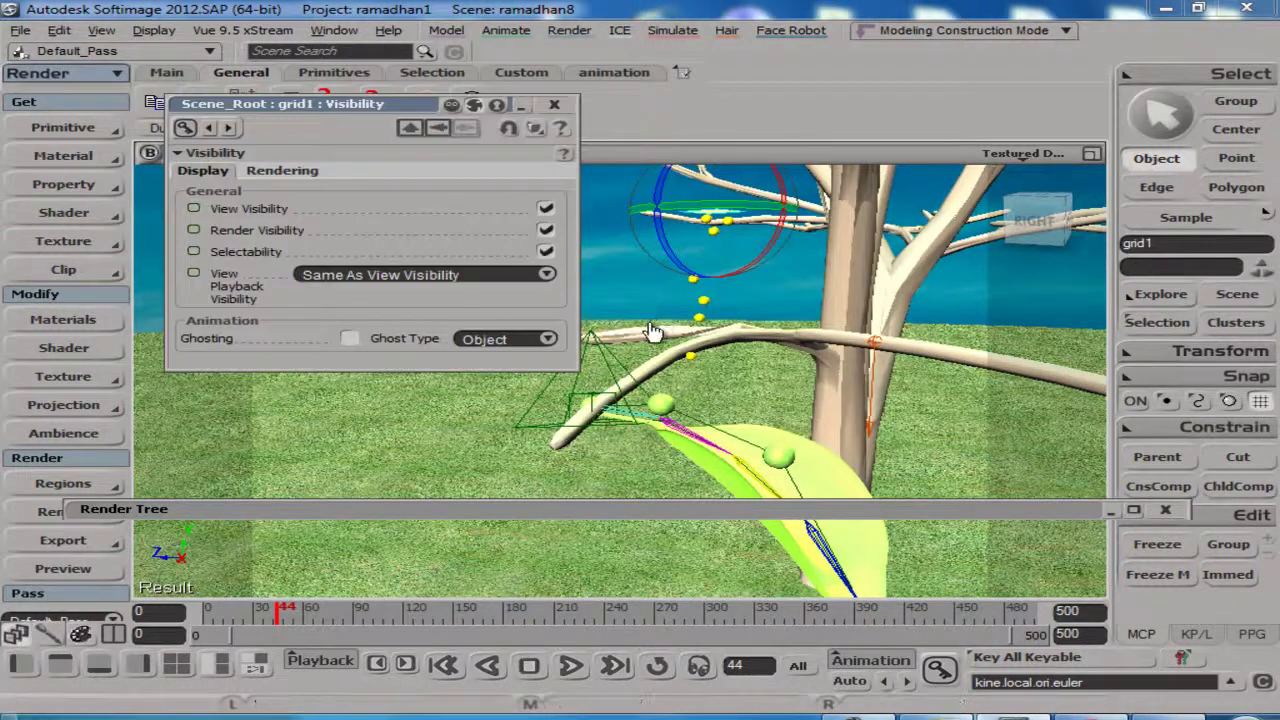
click(282, 171)
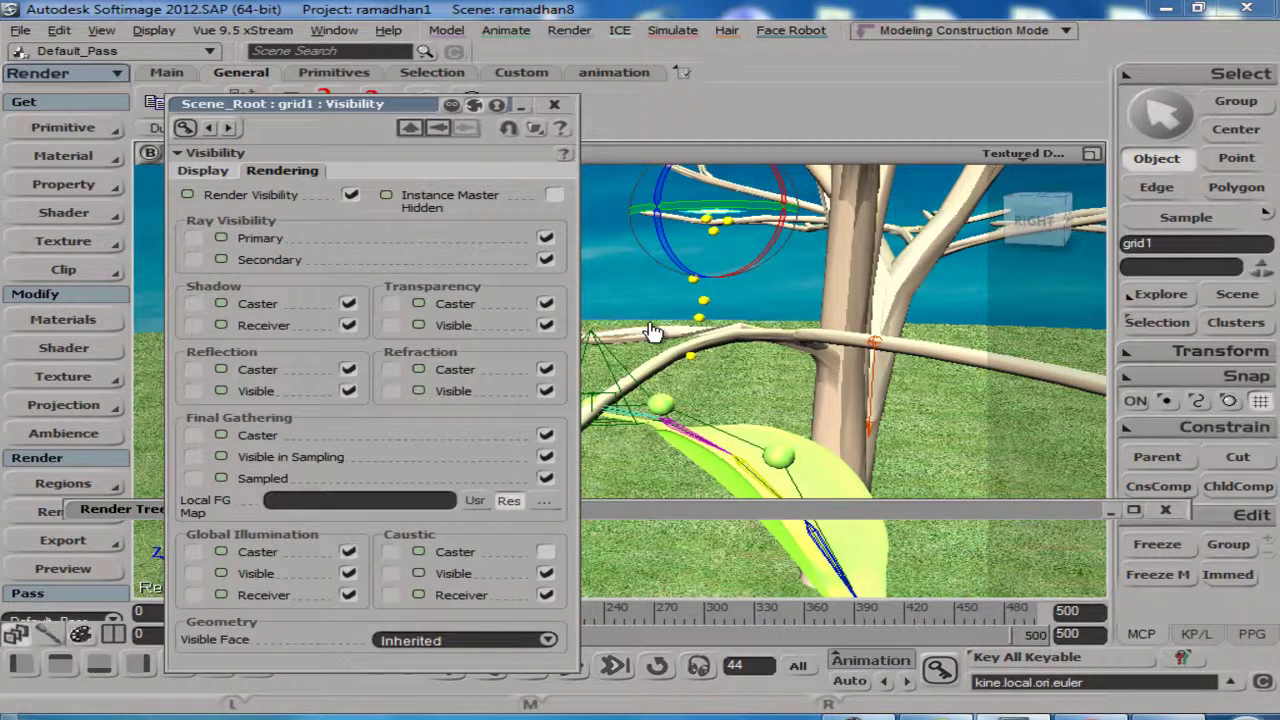
click(351, 195)
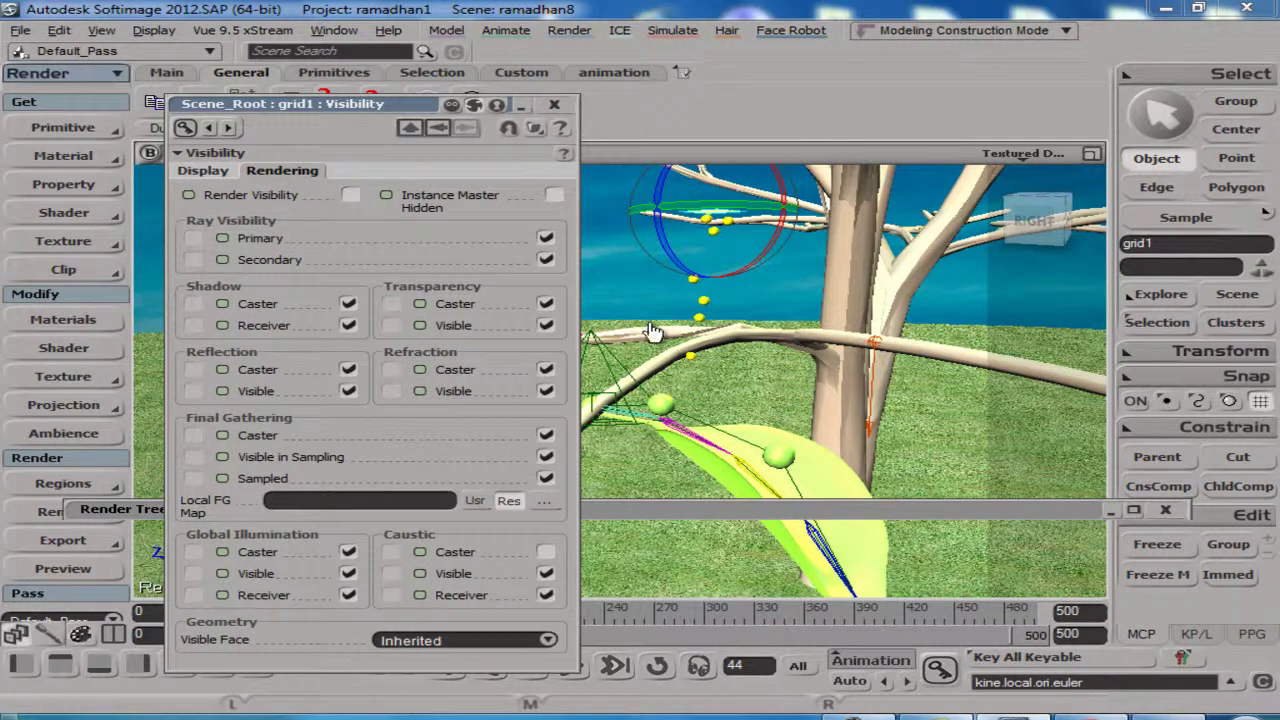
click(554, 104)
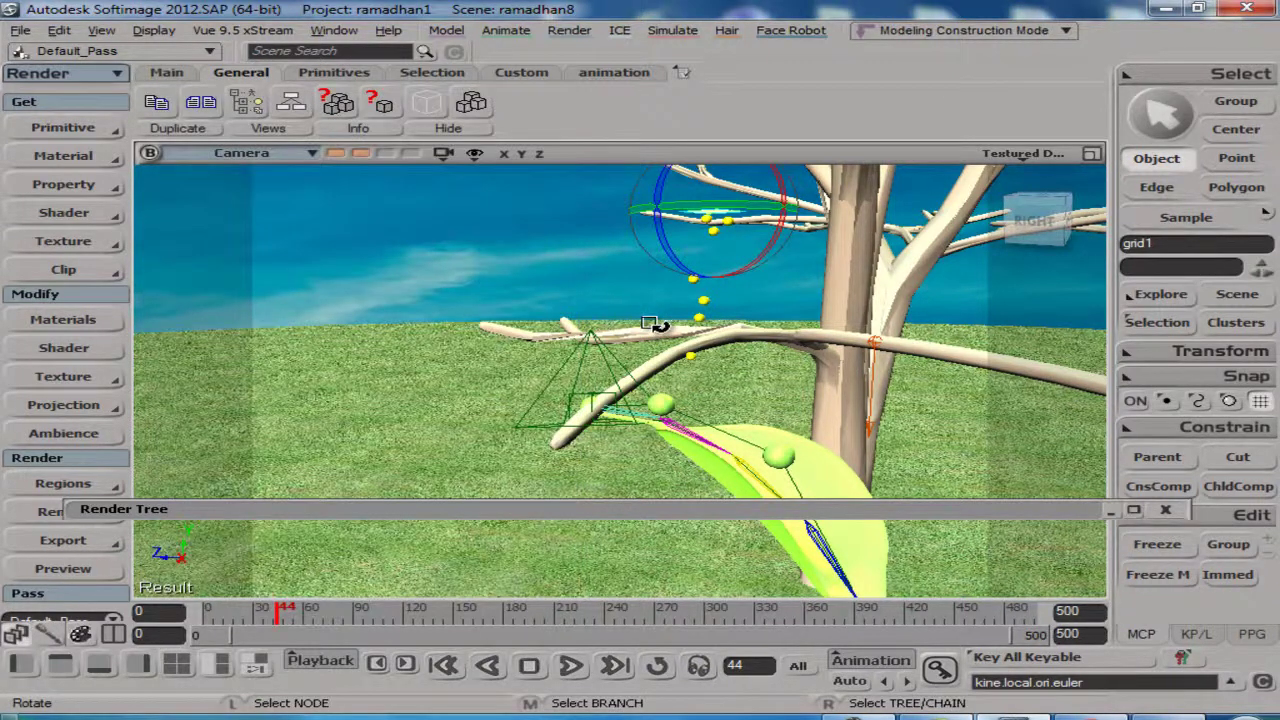
key(q)
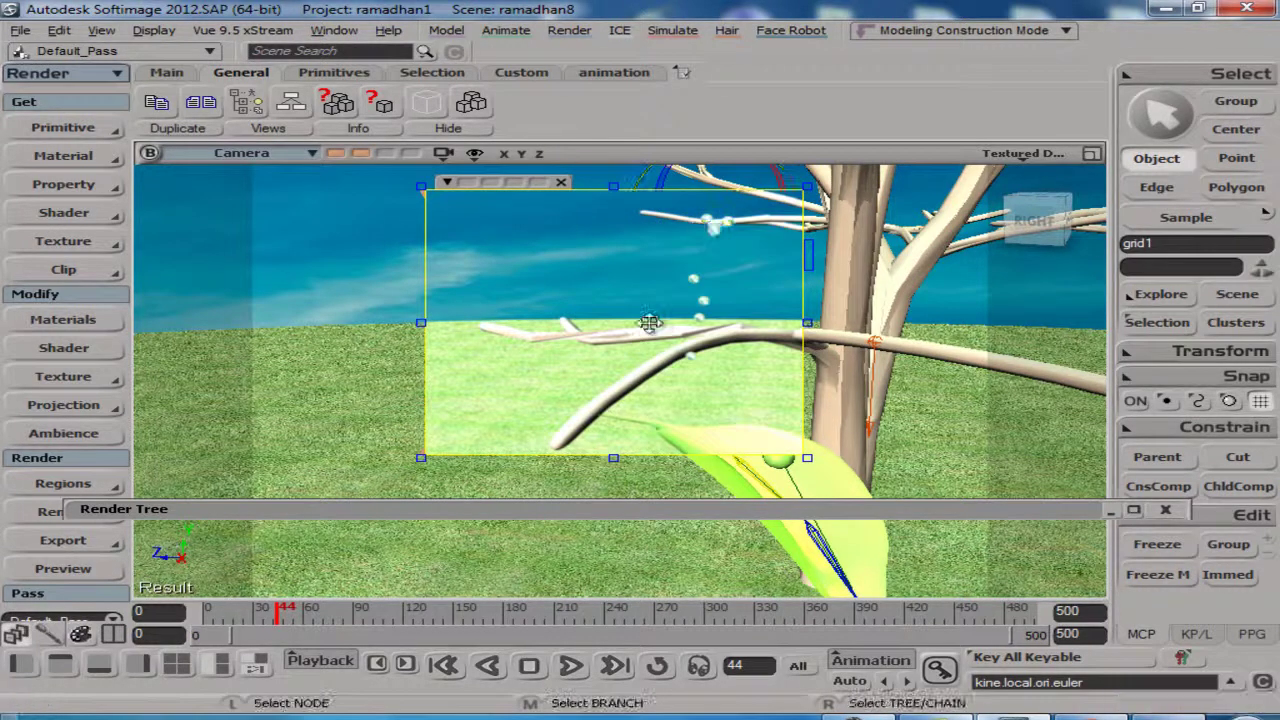
key(shift+q)
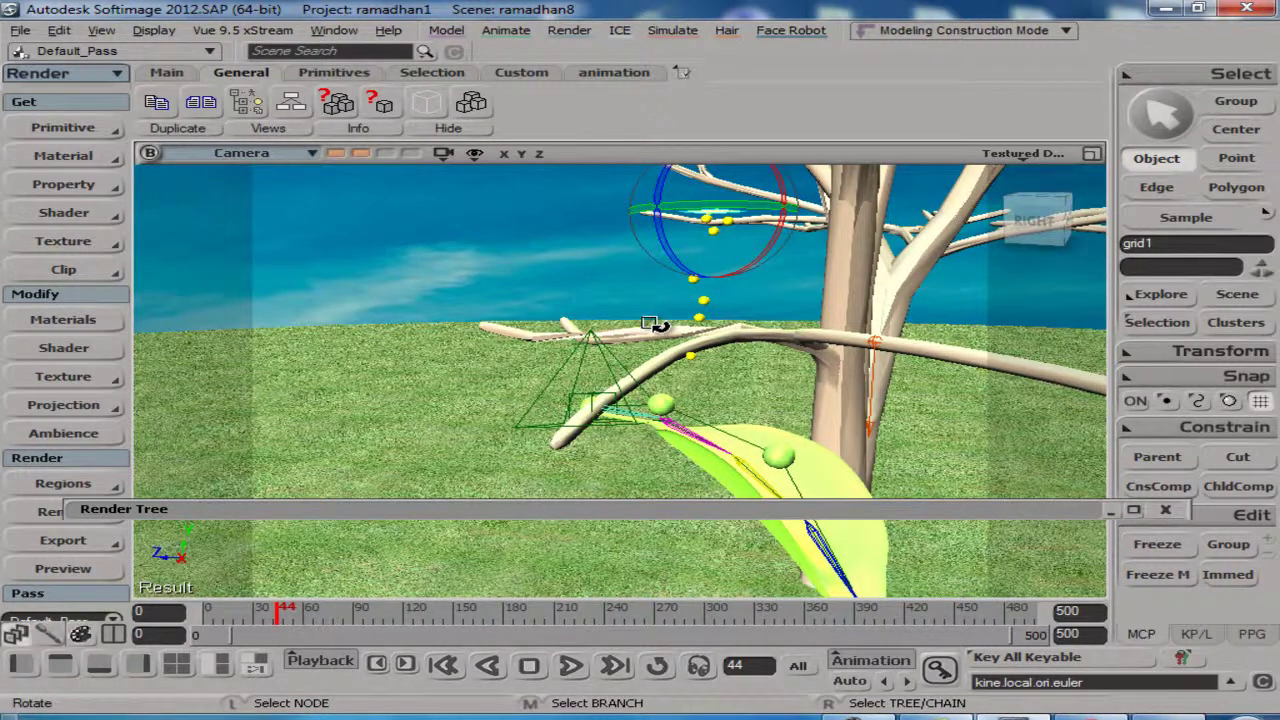
Add an Architectural shader to pointcloud2's drop material, connect it to Surface, Shadow and Photon, and render a preview region around the drops
key(ctrl+z)
key(space)
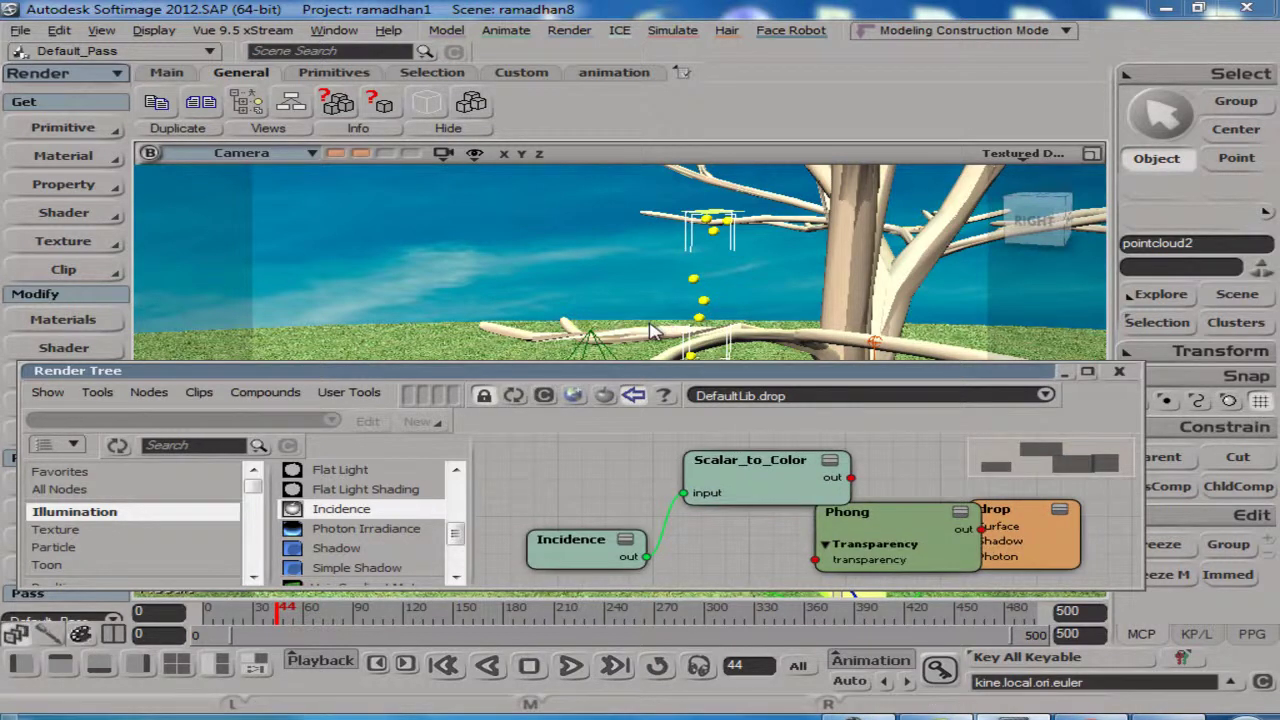
drag(650, 361, 650, 256)
drag(456, 422, 456, 519)
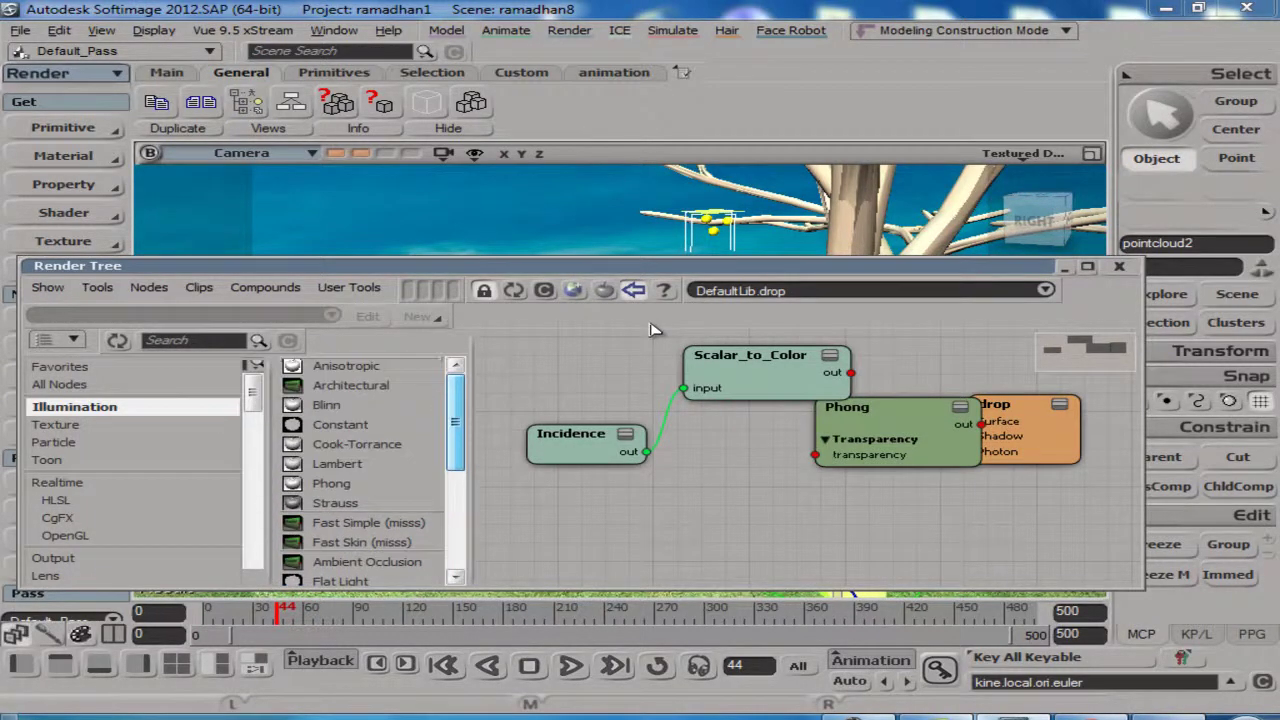
drag(350, 385, 642, 520)
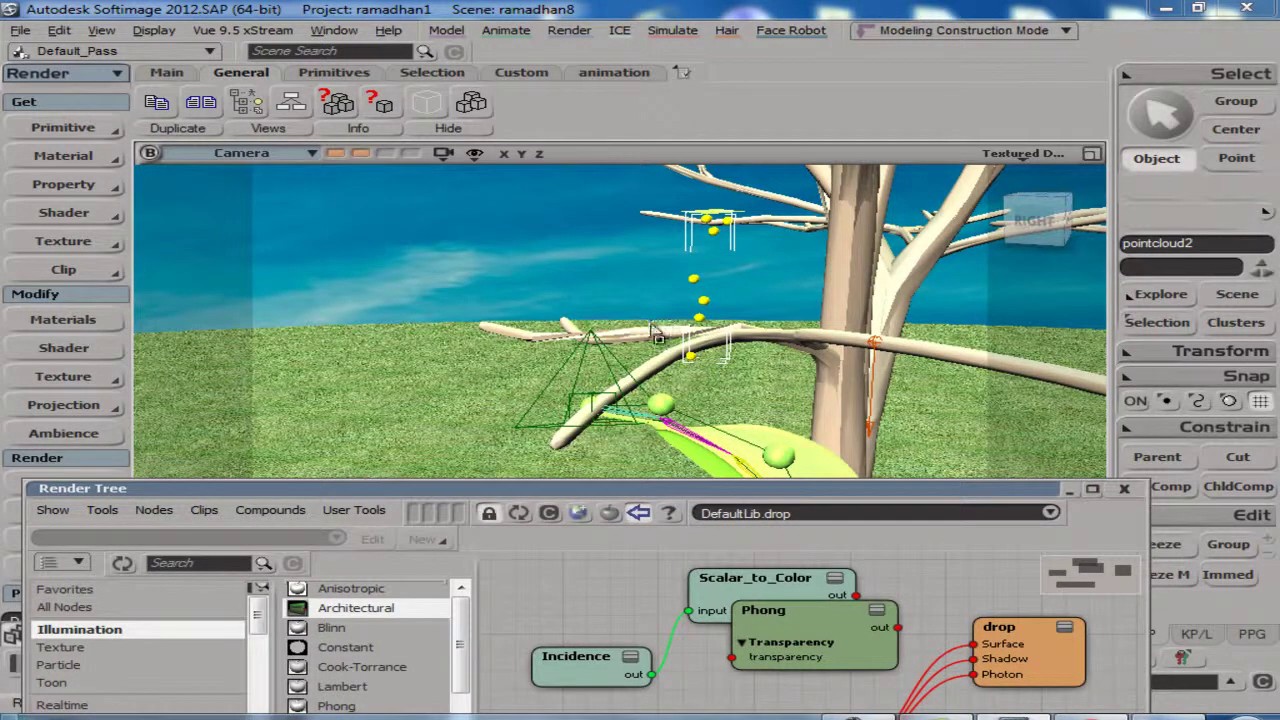
drag(584, 229, 792, 402)
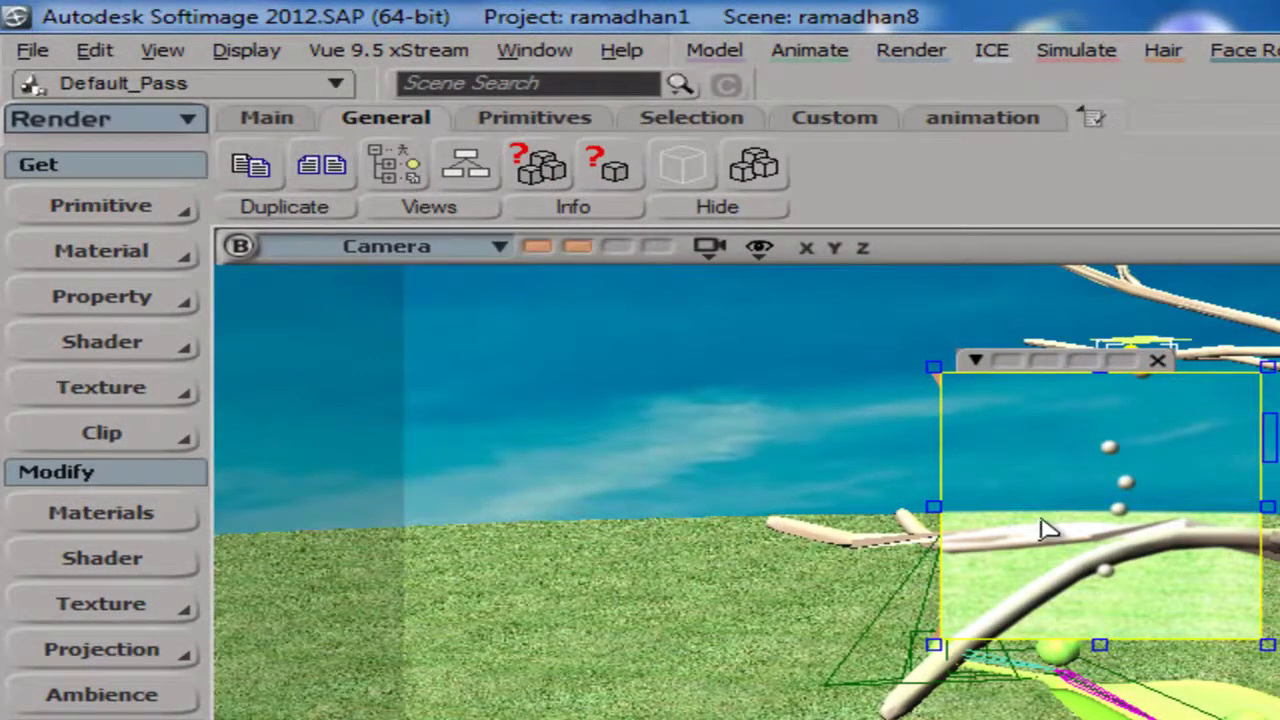
Set the drop's Architectural shader to transparency 1, index of refraction 1.33 and reflectivity 0.204
key(Return)
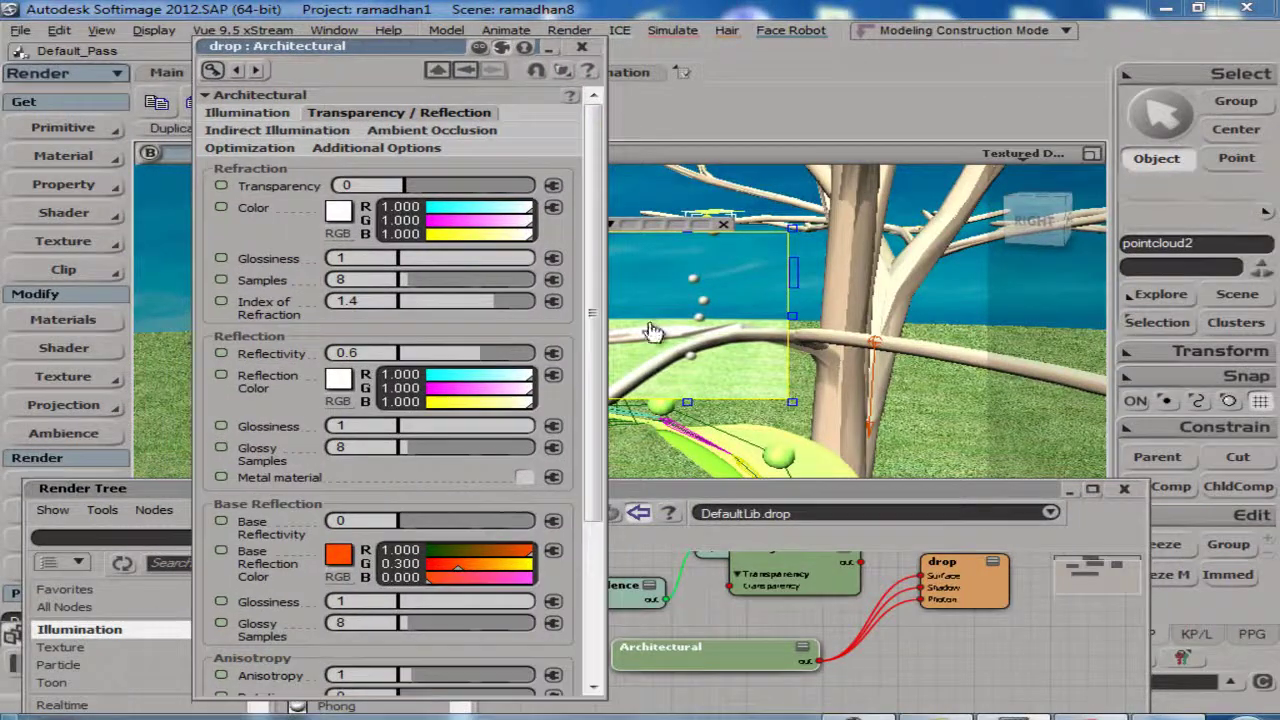
drag(406, 185, 495, 185)
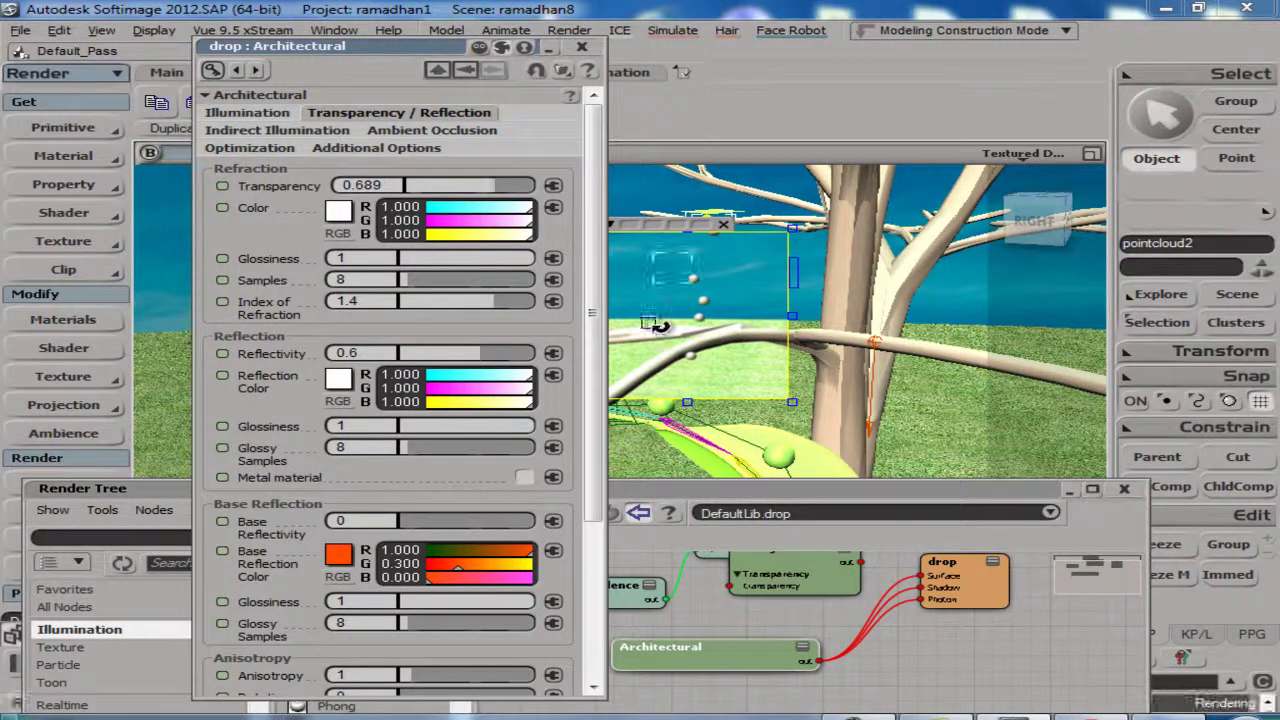
drag(503, 185, 534, 185)
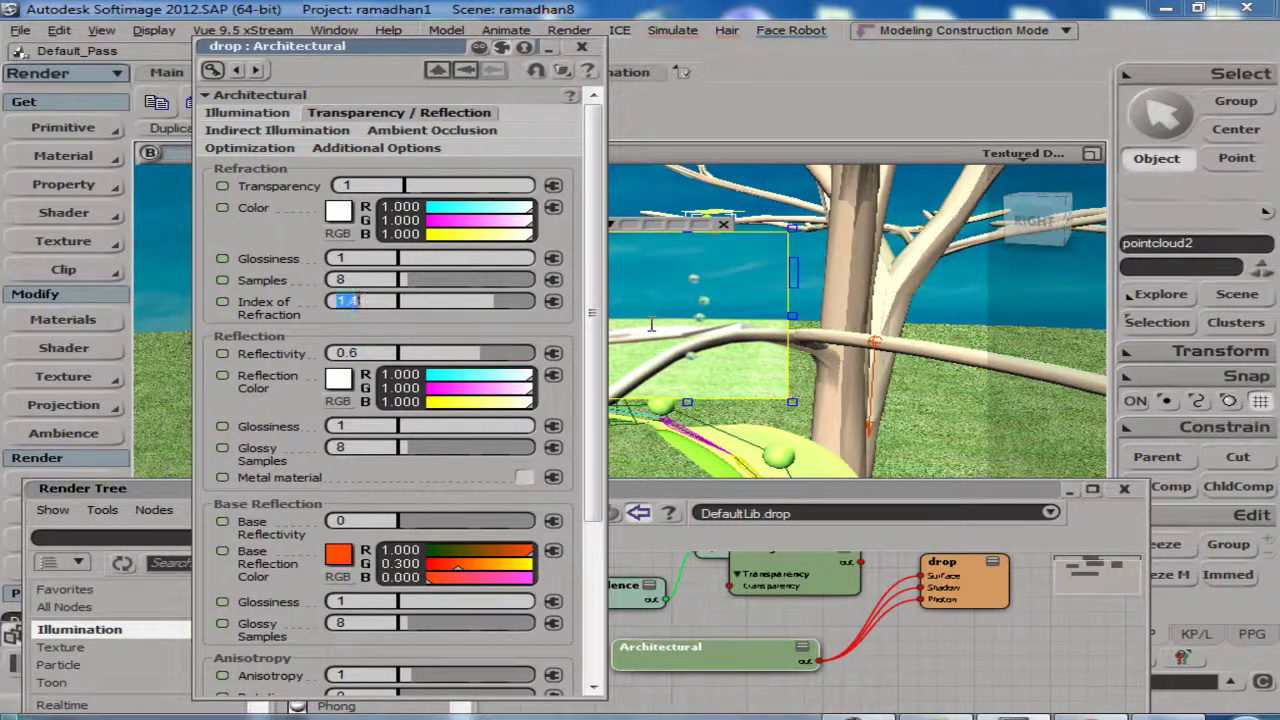
key(Return)
drag(460, 353, 427, 353)
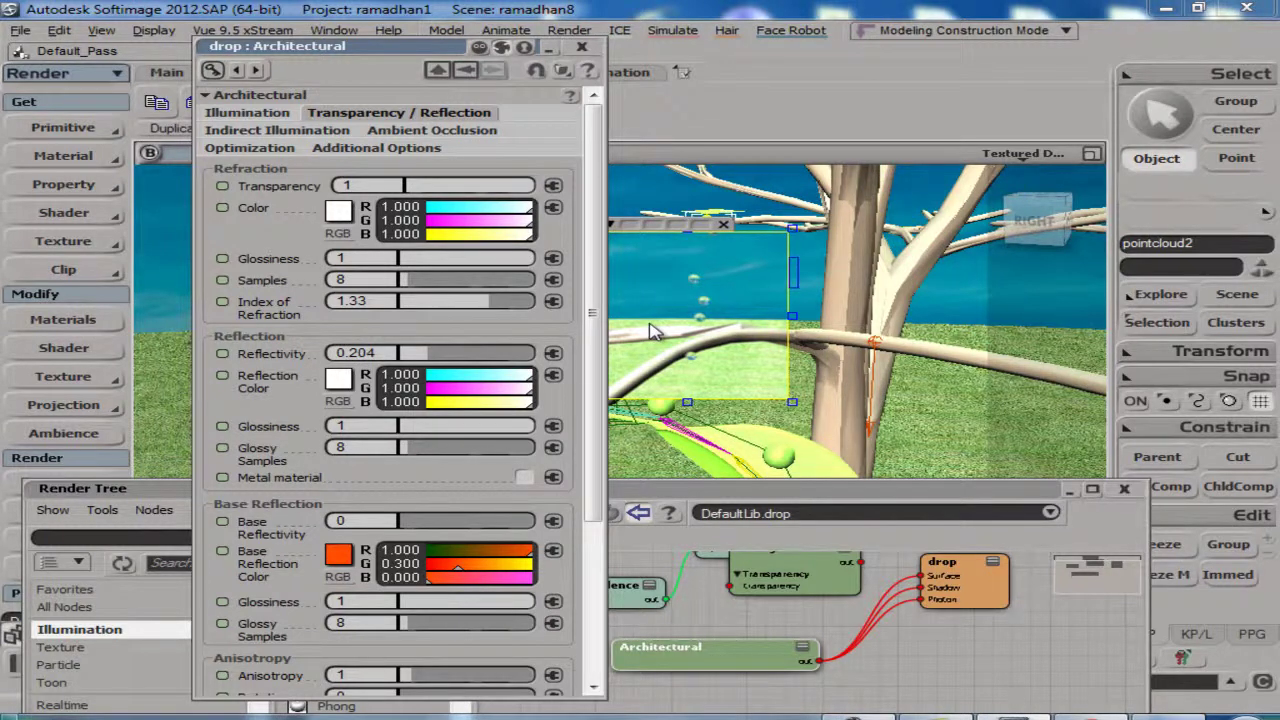
Set the Architectural shader's facing reflectivity to 0.26 in its view-angle-dependent settings
drag(593, 335, 593, 460)
scroll(400, 390, down, 2)
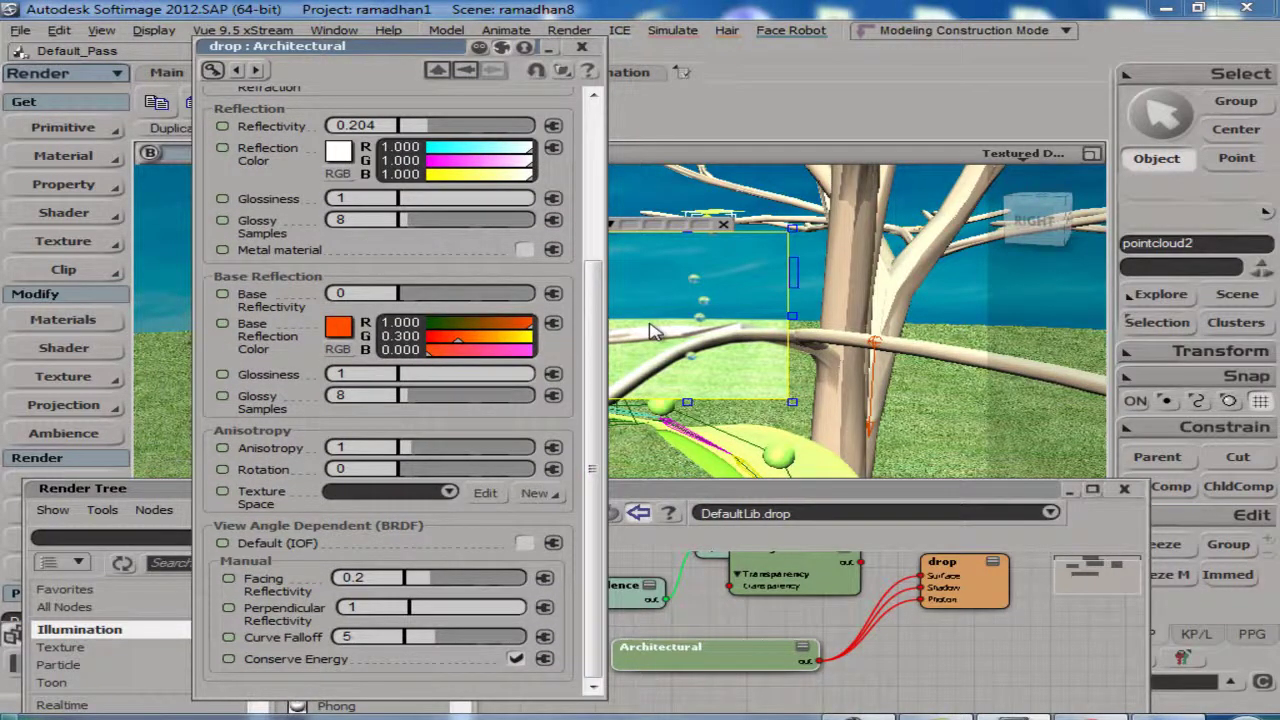
drag(428, 578, 436, 578)
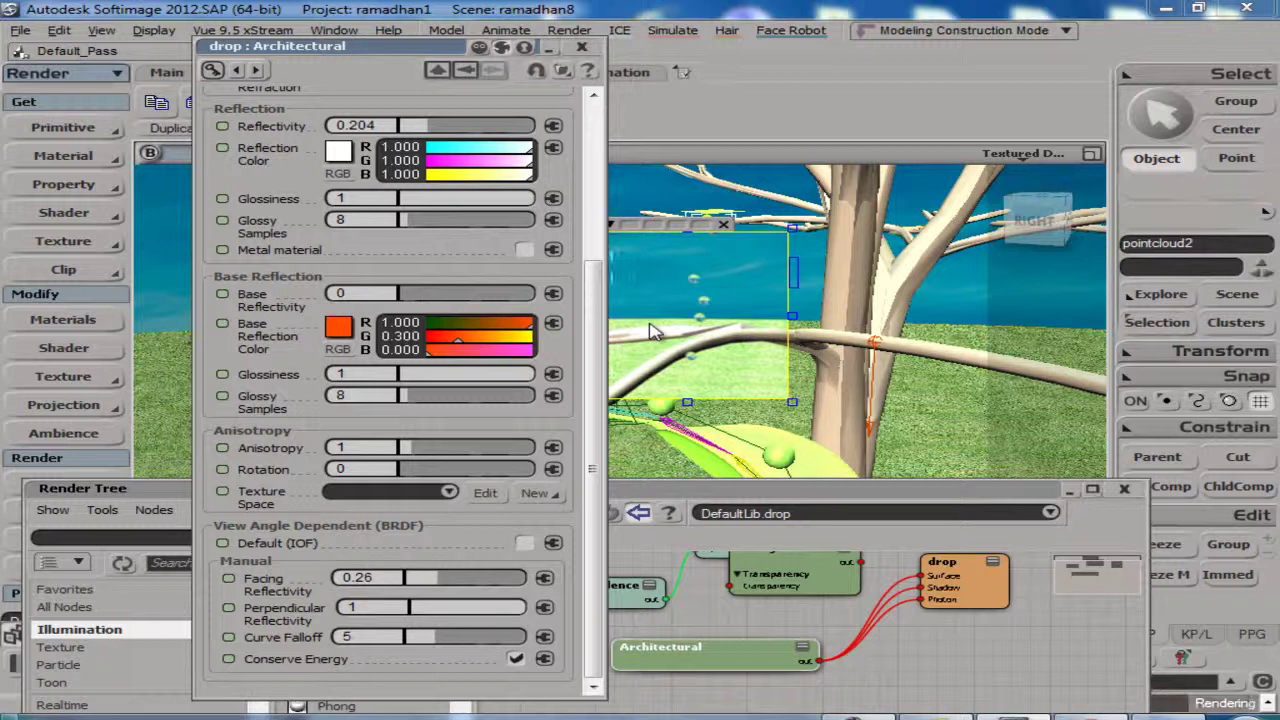
scroll(651, 332, up, 5)
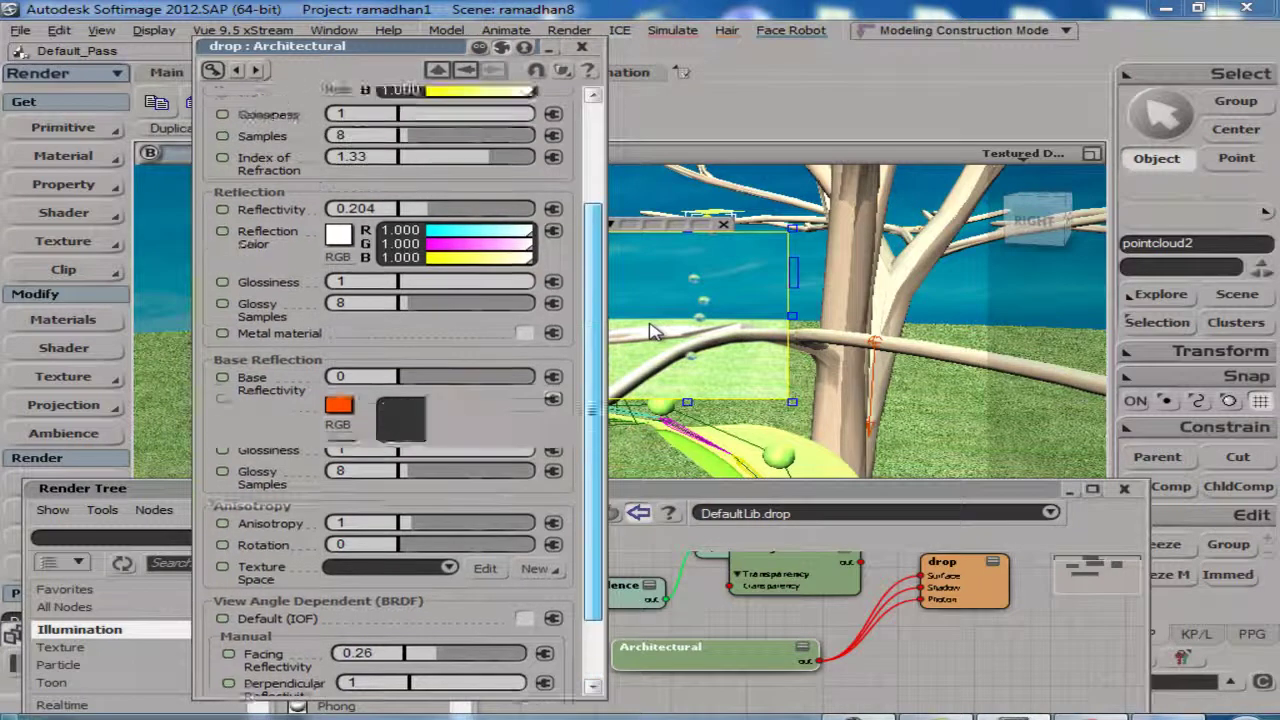
Set the drop Architectural shader's reflection glossiness to 0.046, close its settings and open the Render Manager
drag(423, 361, 404, 361)
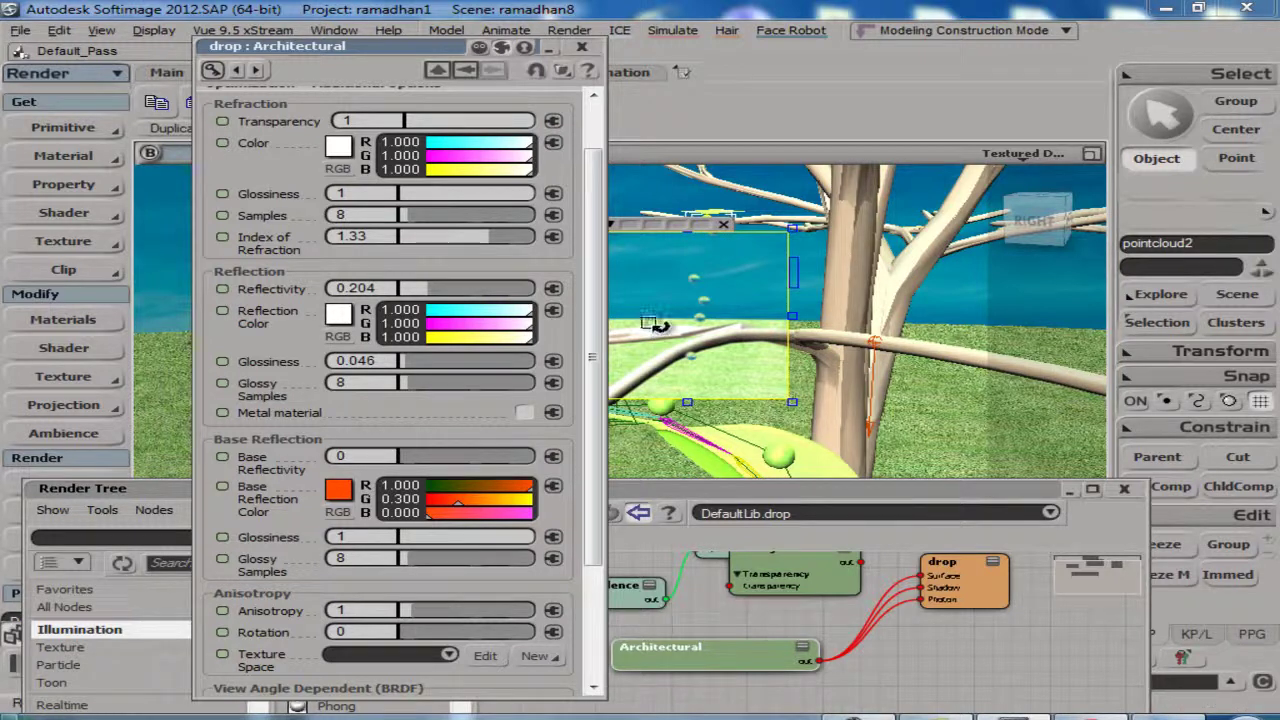
click(582, 47)
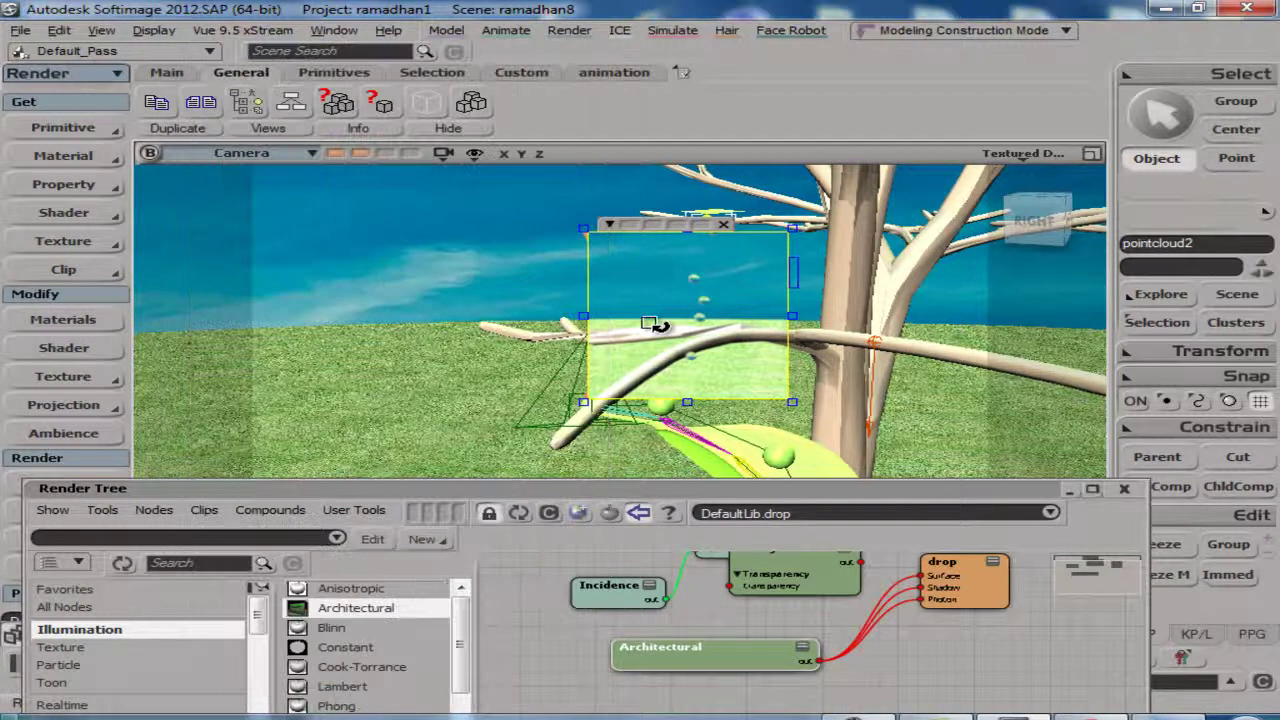
click(1069, 490)
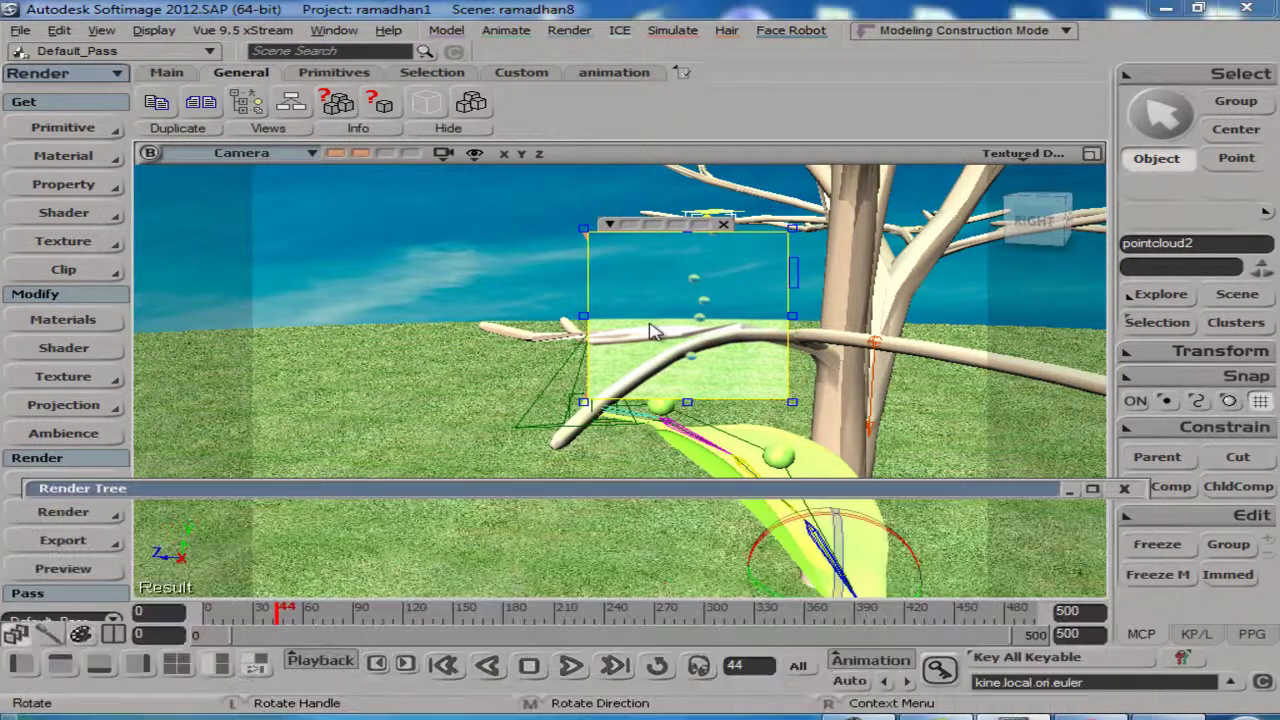
click(63, 512)
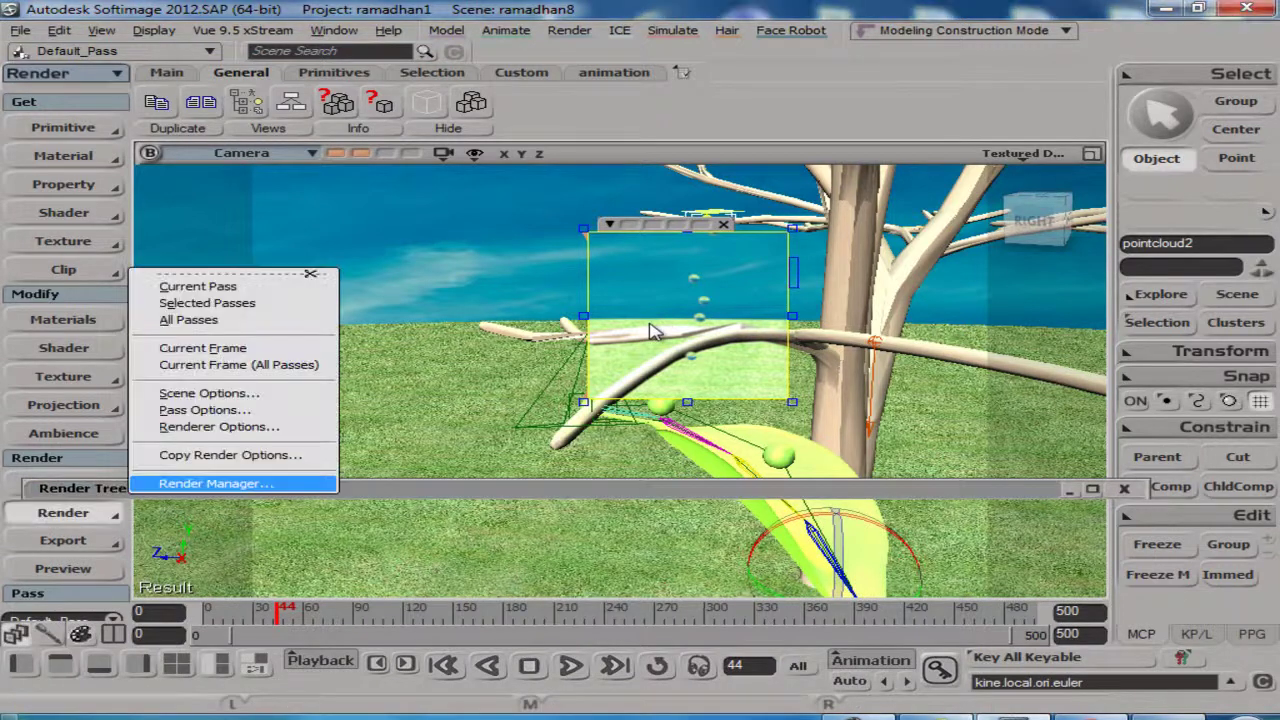
click(214, 484)
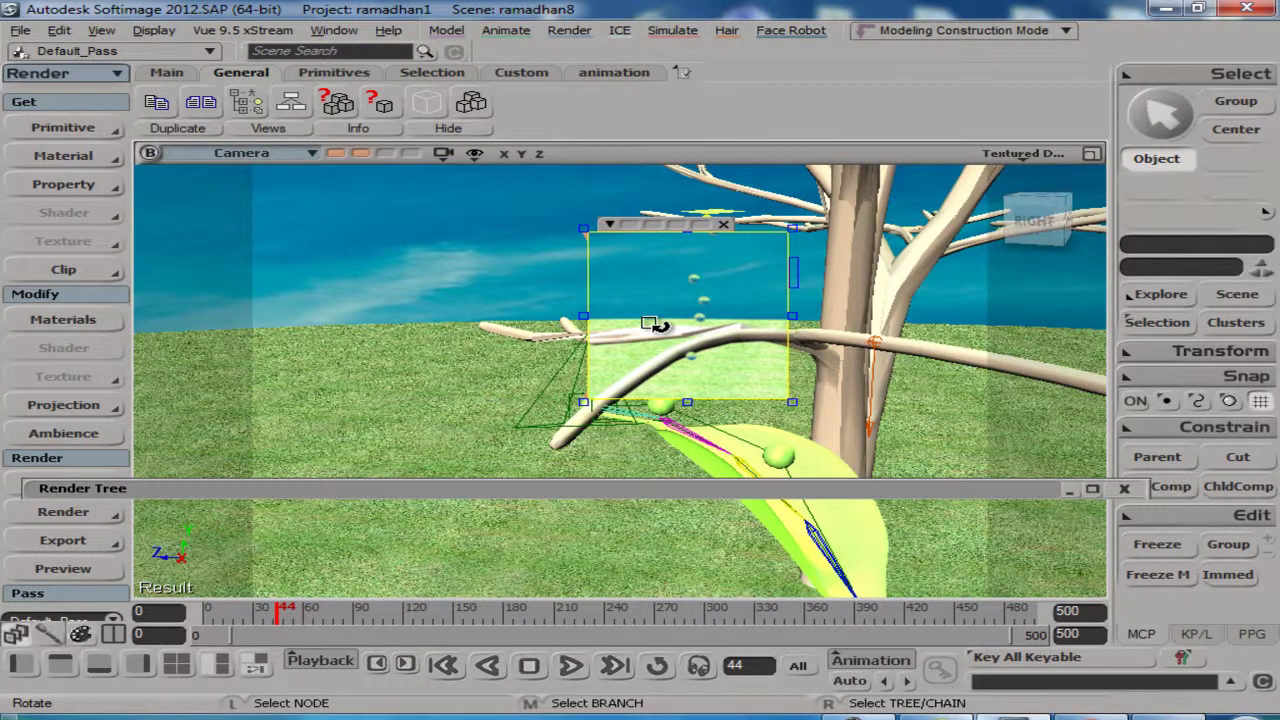
Frame the falling drops closely against the tree trunk and branch, and render a preview of the frame
key(s)
right_drag(650, 323, 650, 325)
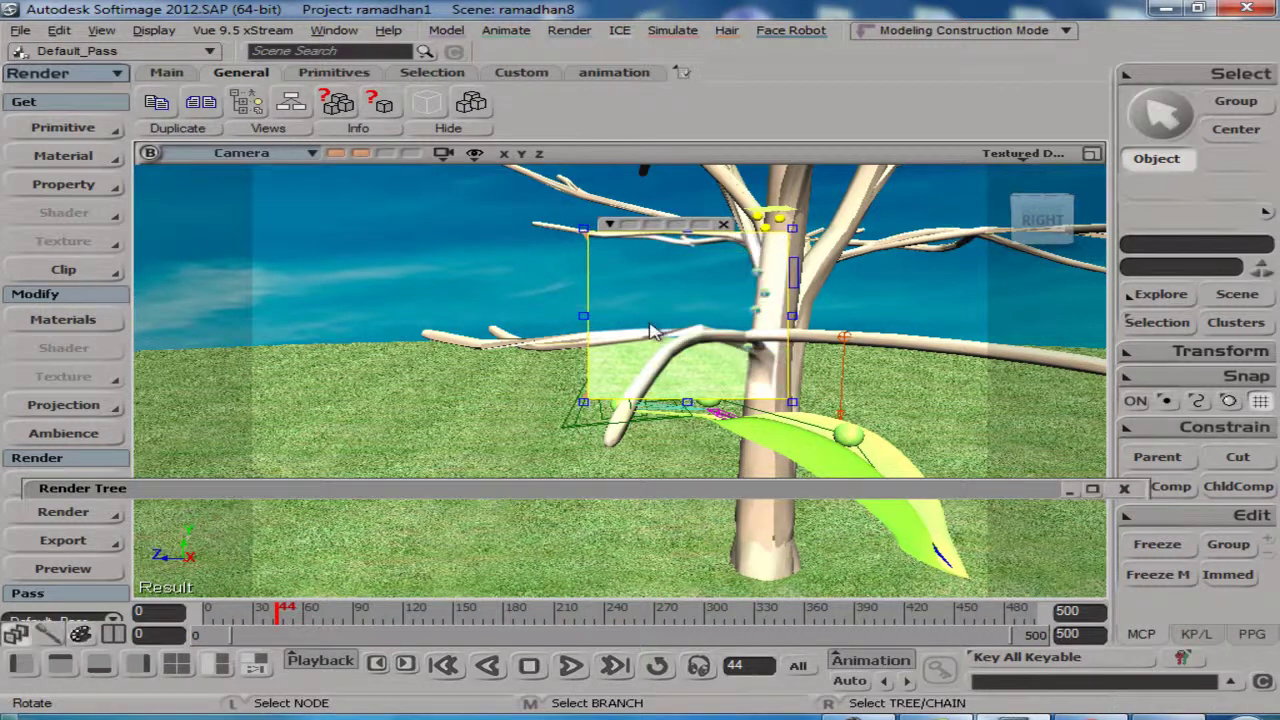
key(s)
middle_drag(649, 323, 649, 323)
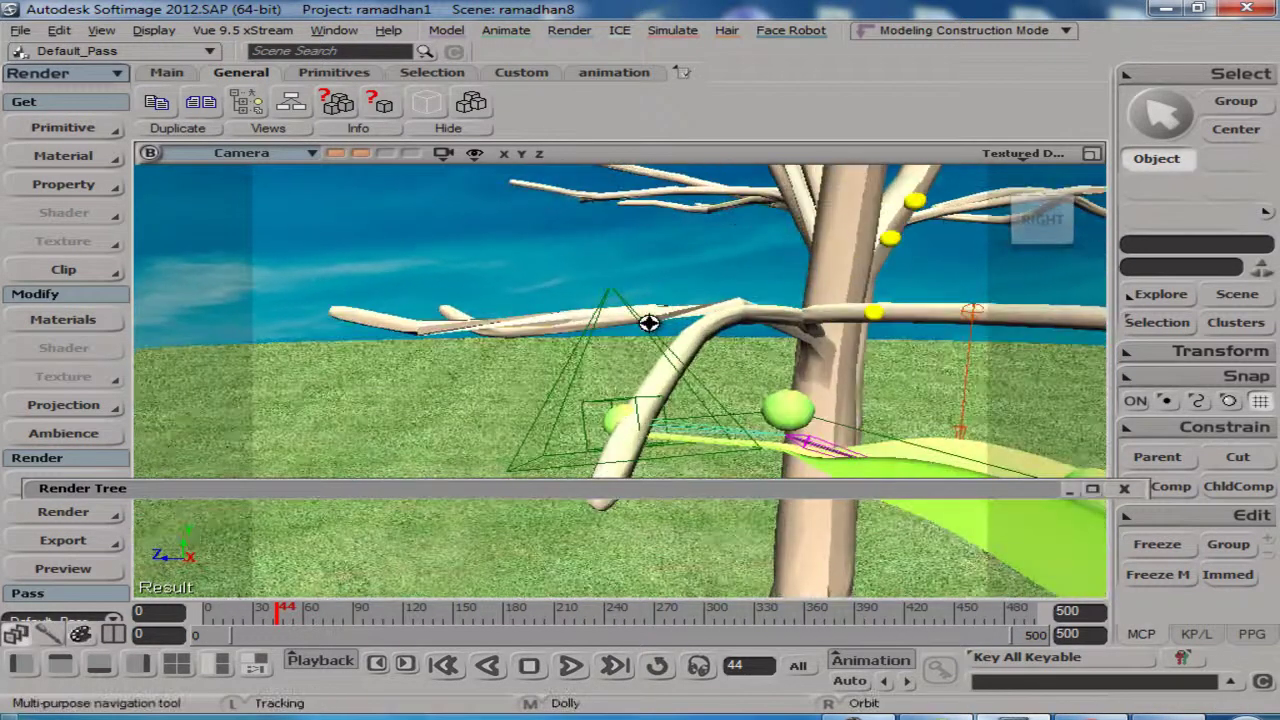
drag(649, 323, 649, 323)
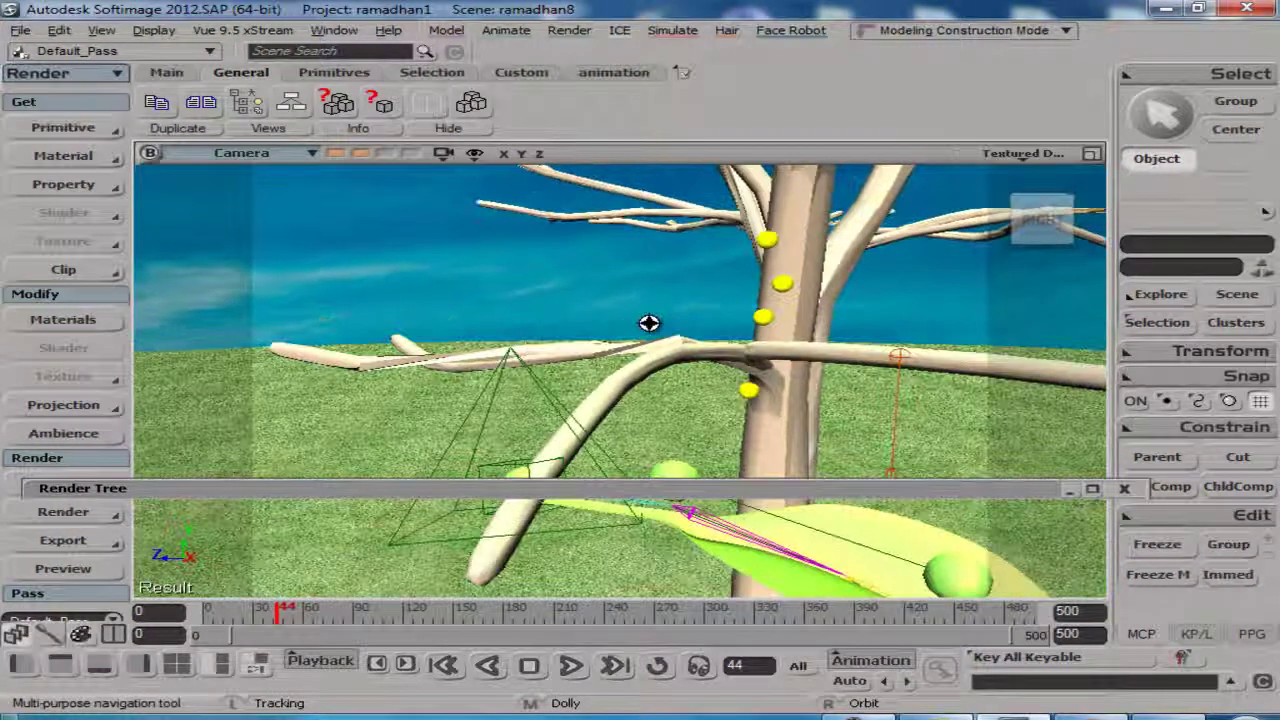
middle_drag(649, 323, 649, 323)
drag(649, 323, 649, 323)
right_drag(649, 322, 649, 322)
click(63, 568)
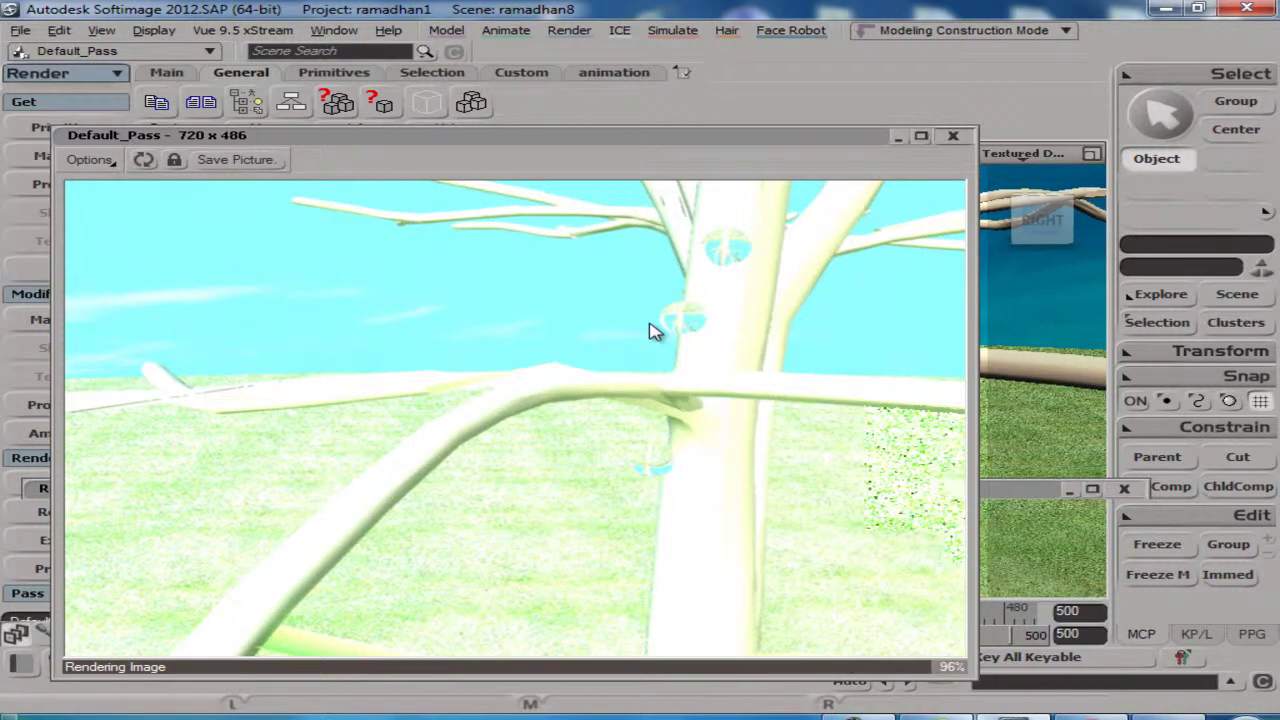
key(Escape)
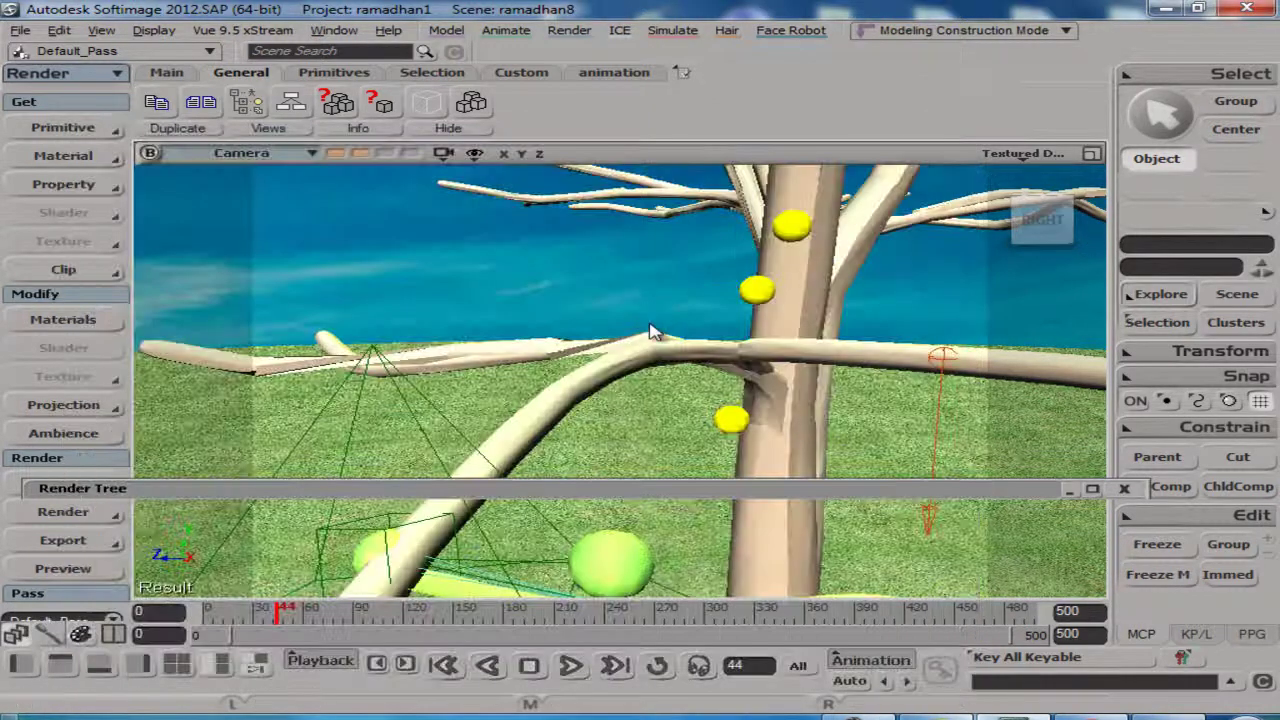
Delete the lights Infinite and Infinite1 from the scene and render a preview of the same view
key(8)
click(843, 226)
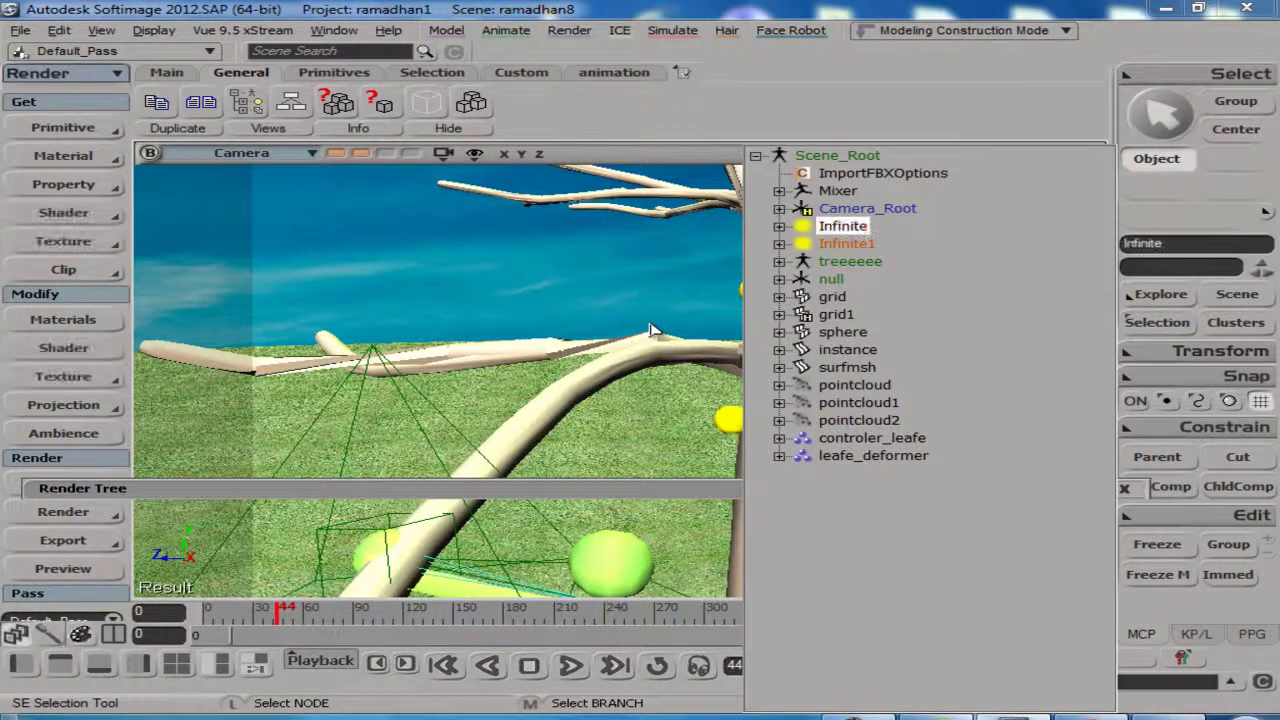
key(Delete)
key(Delete)
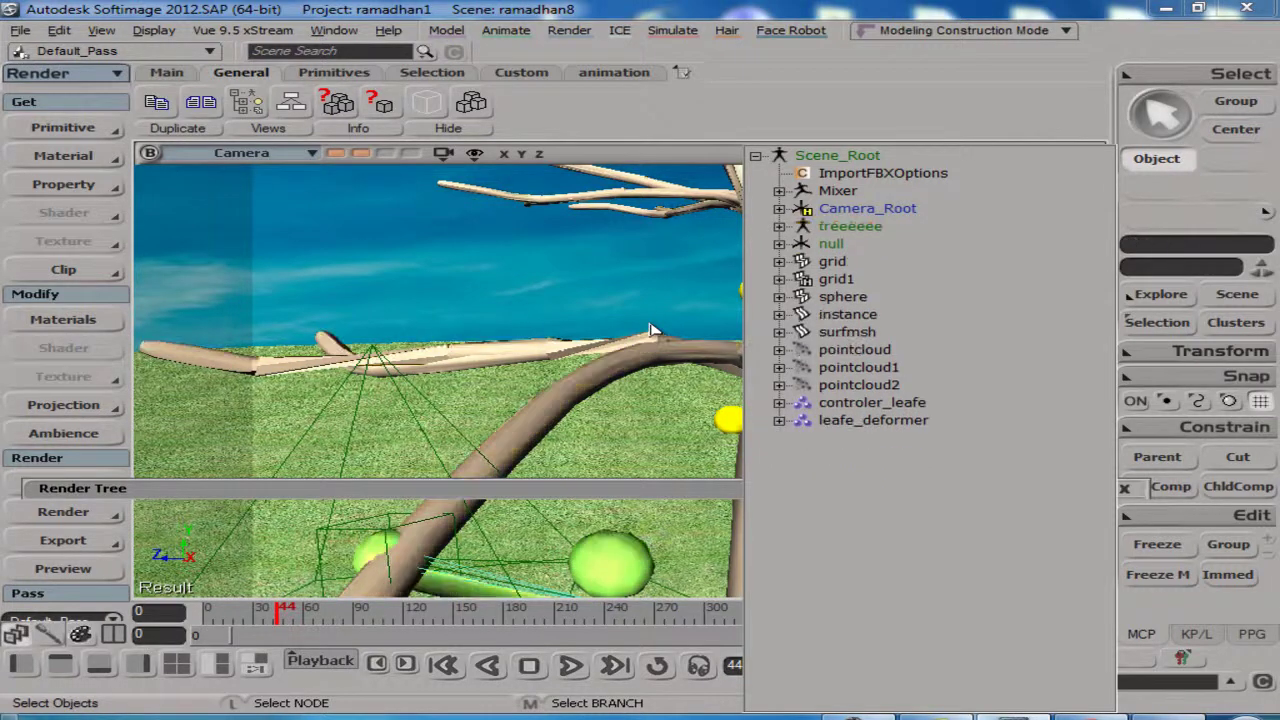
key(8)
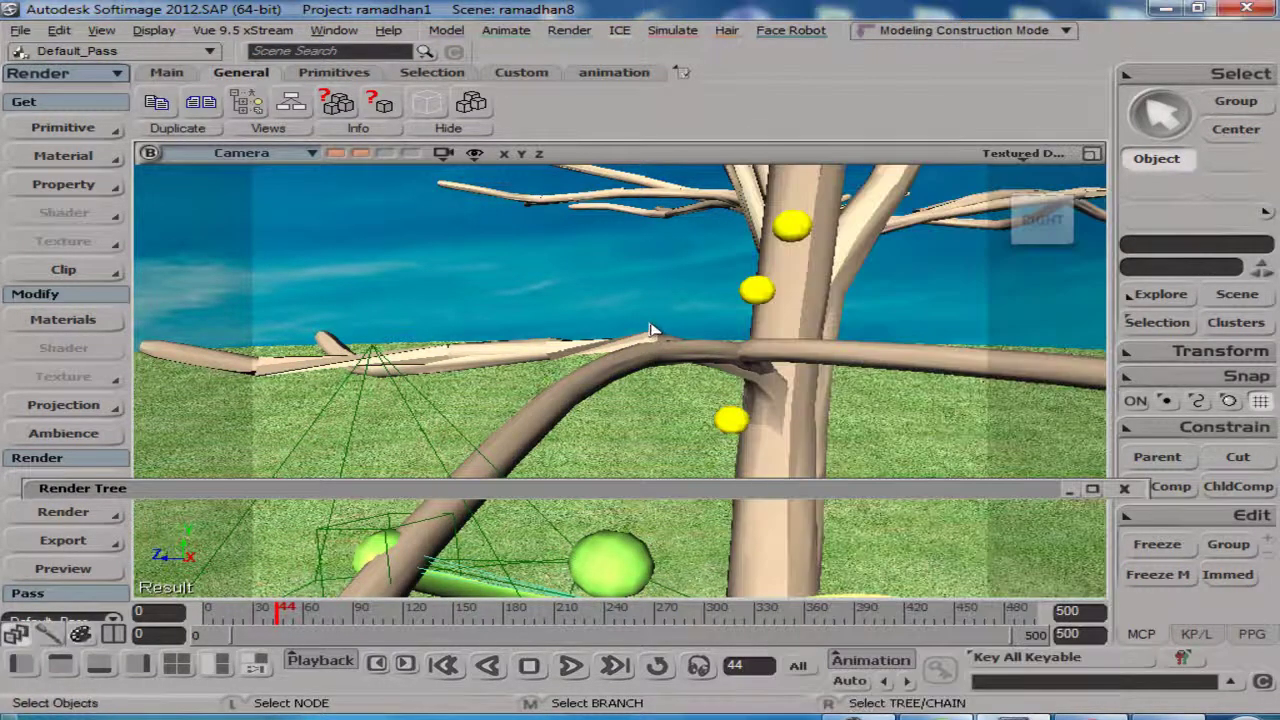
key(shift+q)
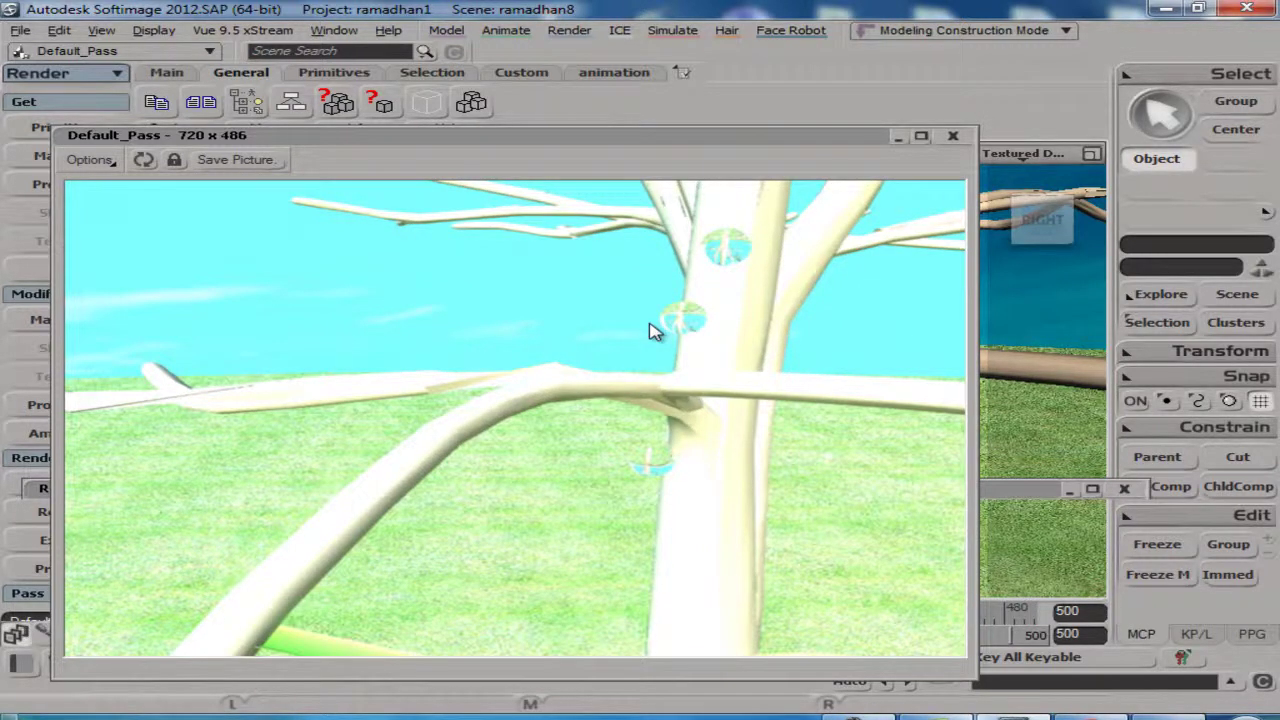
key(Escape)
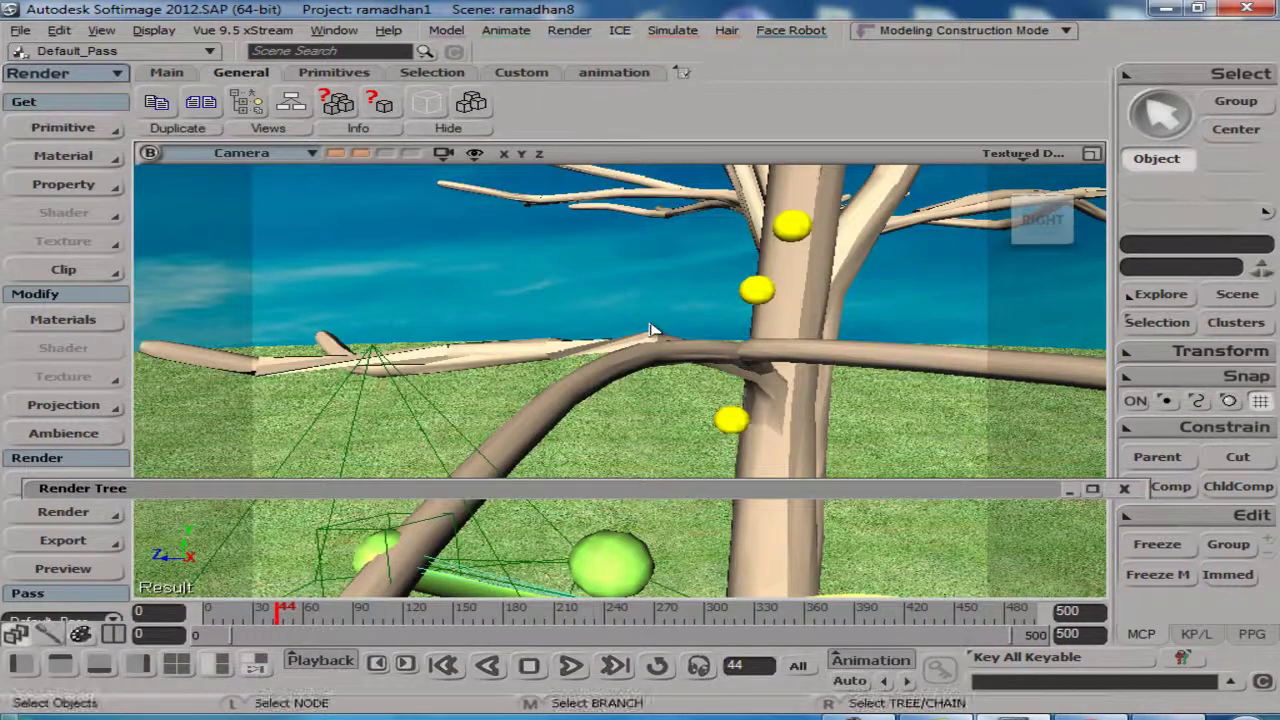
Render a close-up preview of the drops falling above the leaf, seen from above against the grass
key(s)
right_drag(649, 323, 649, 322)
middle_drag(649, 323, 649, 323)
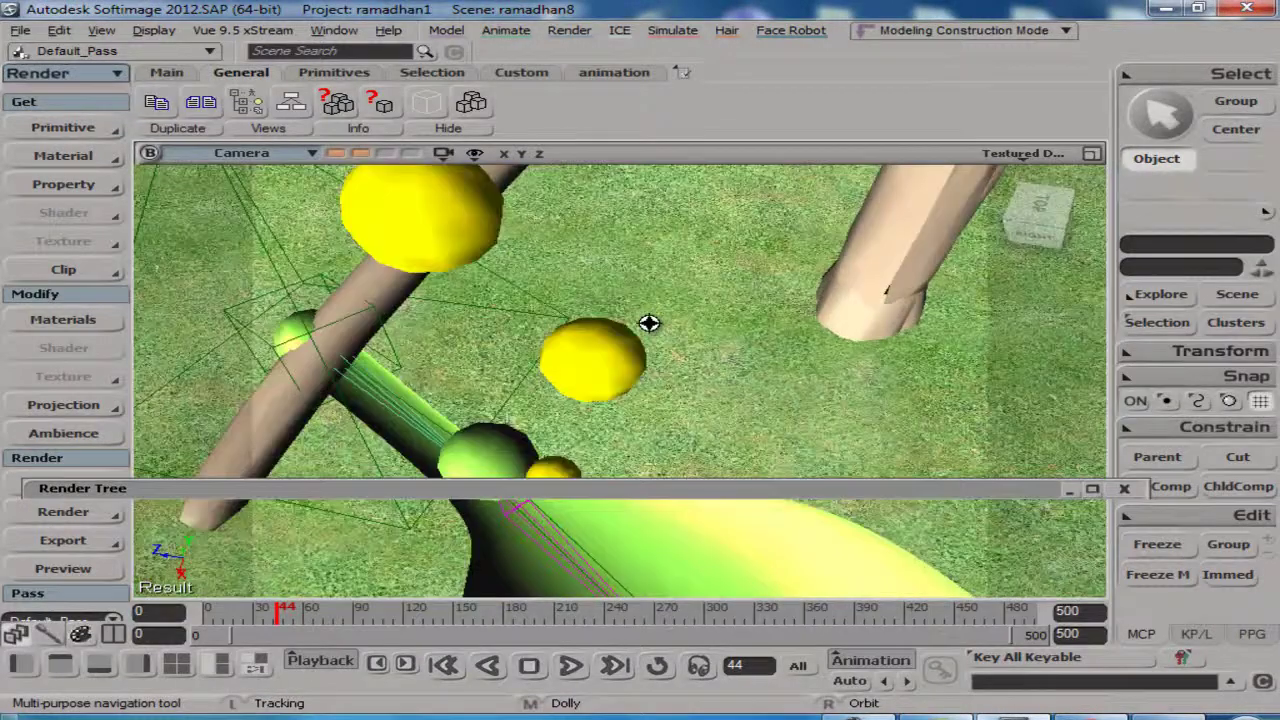
key(shift+r)
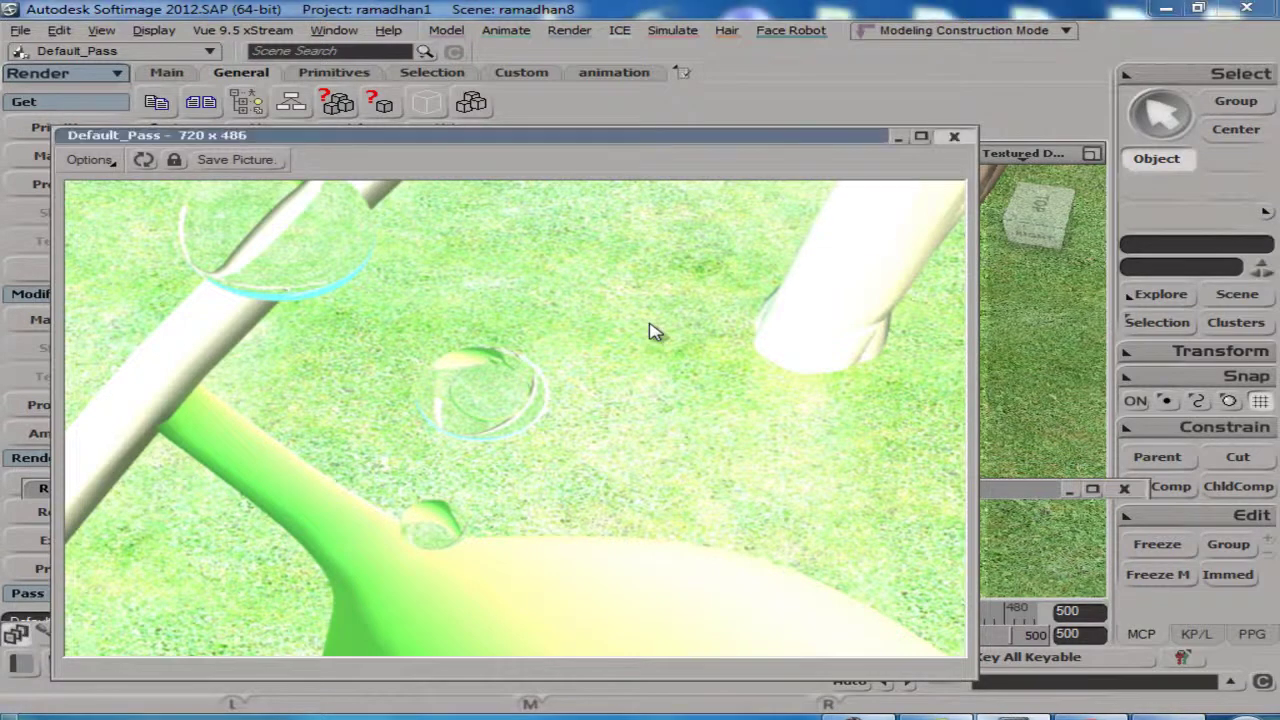
key(Escape)
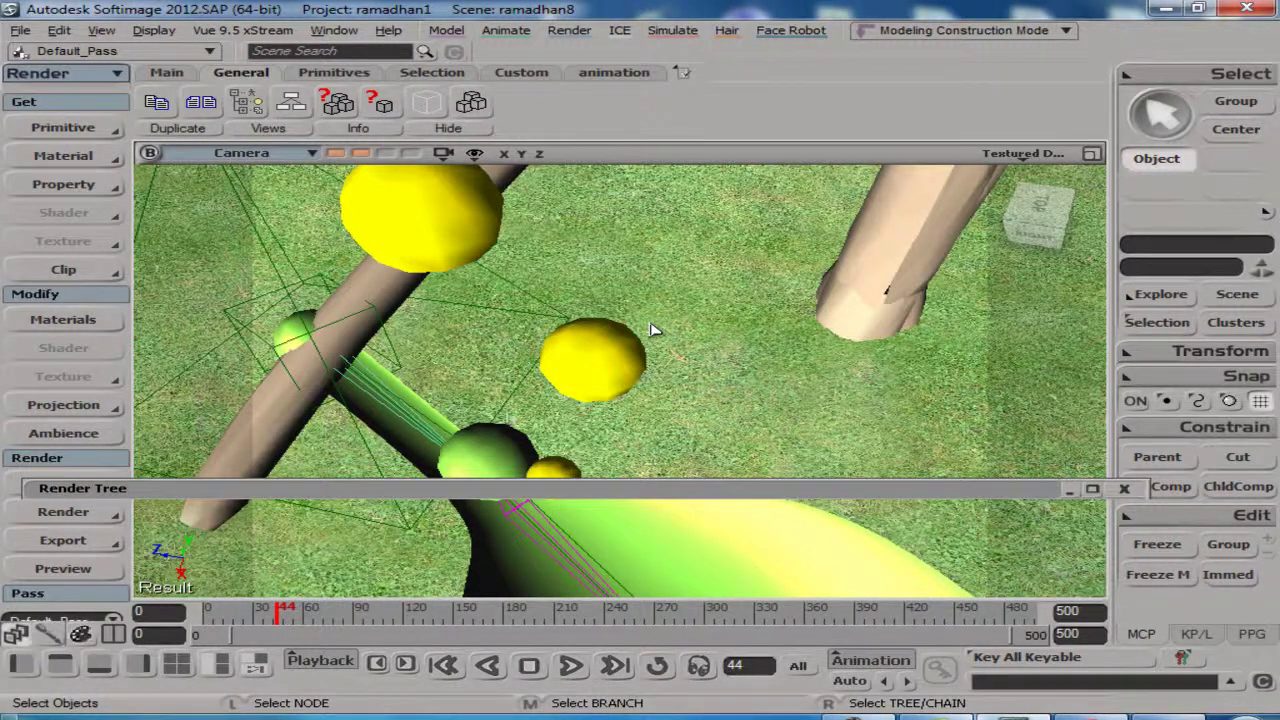
Select the sky sphere and examine its material's Constant shader and the image node feeding it
key(s)
scroll(650, 325, down, 5)
right_drag(649, 323, 650, 324)
click(650, 325)
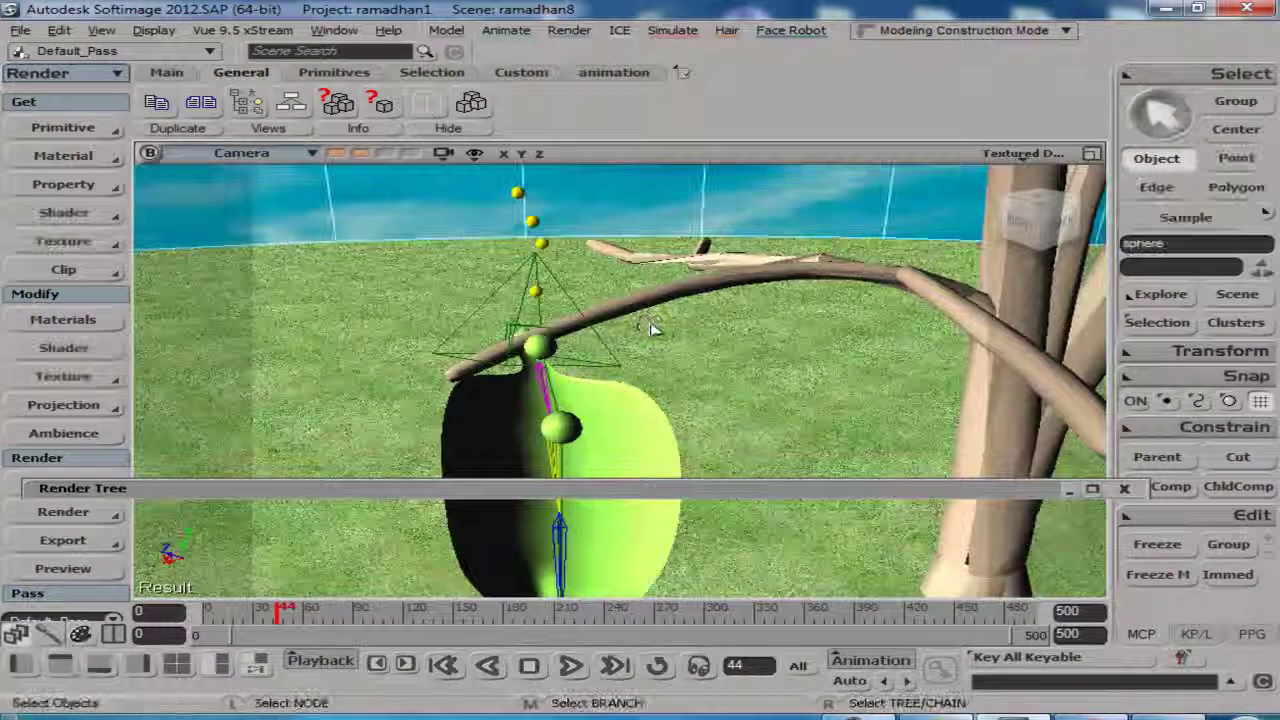
key(7)
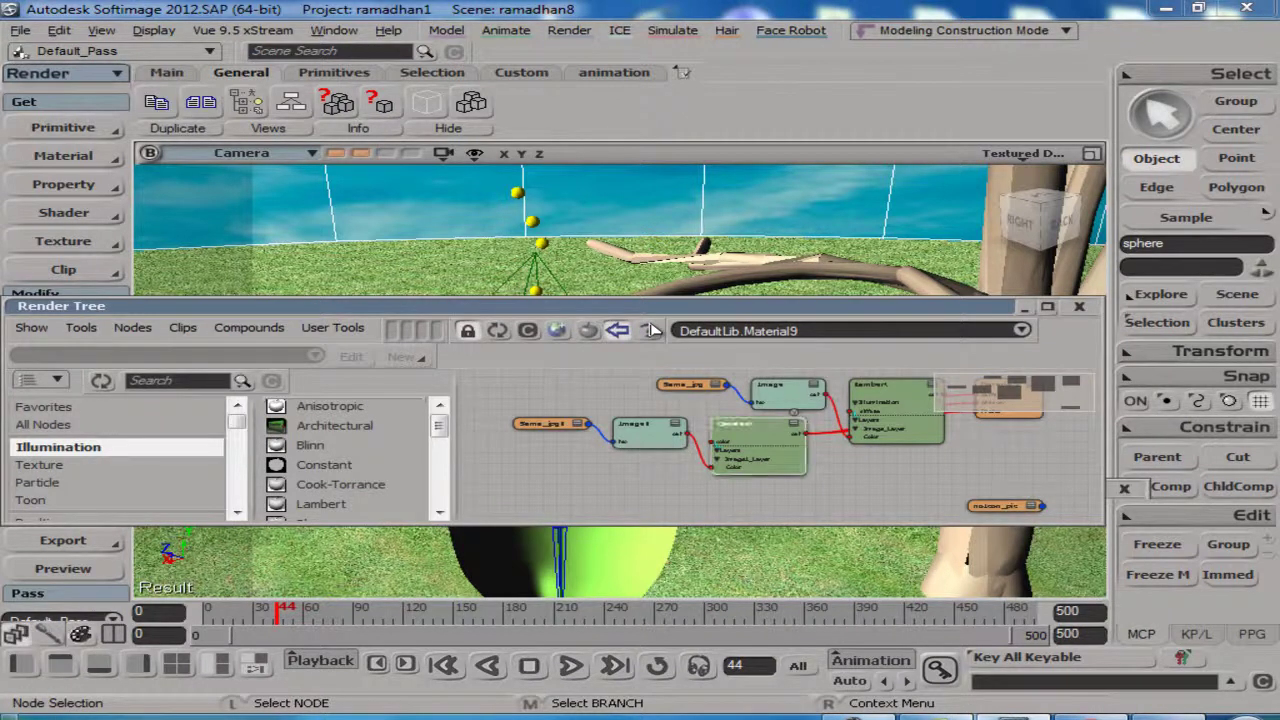
key(Return)
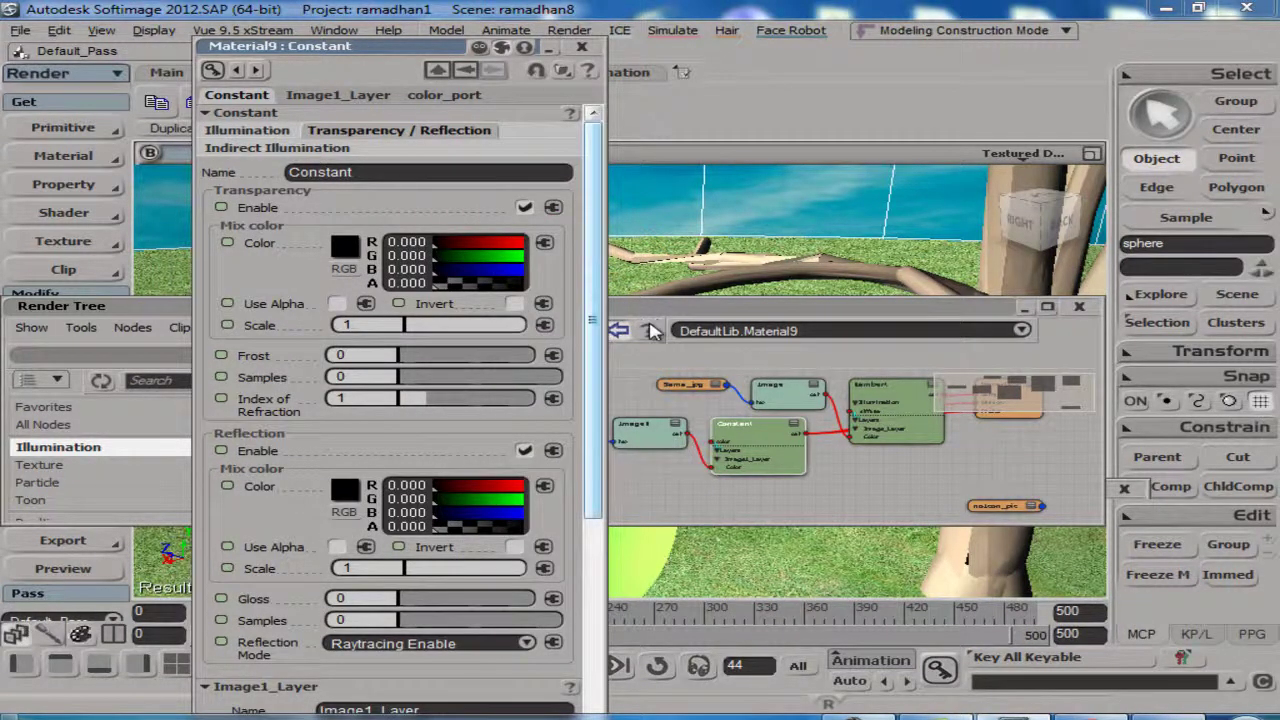
drag(593, 322, 593, 530)
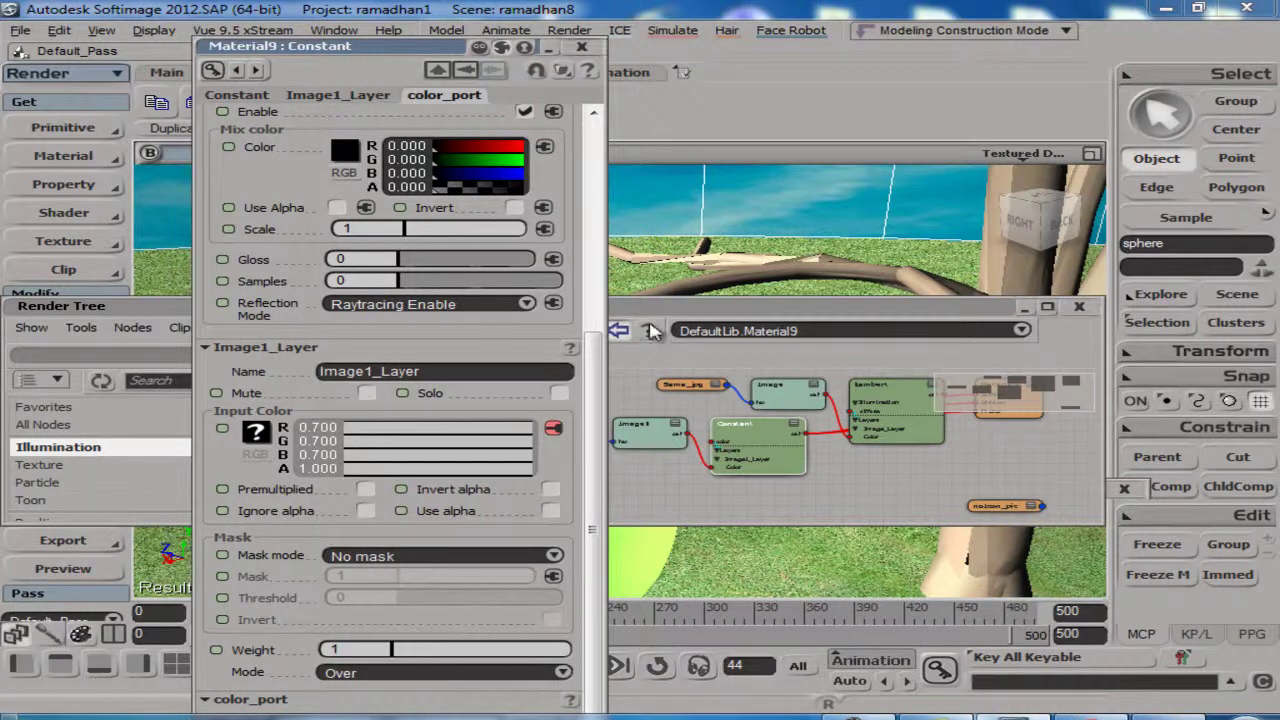
click(581, 47)
double_click(645, 425)
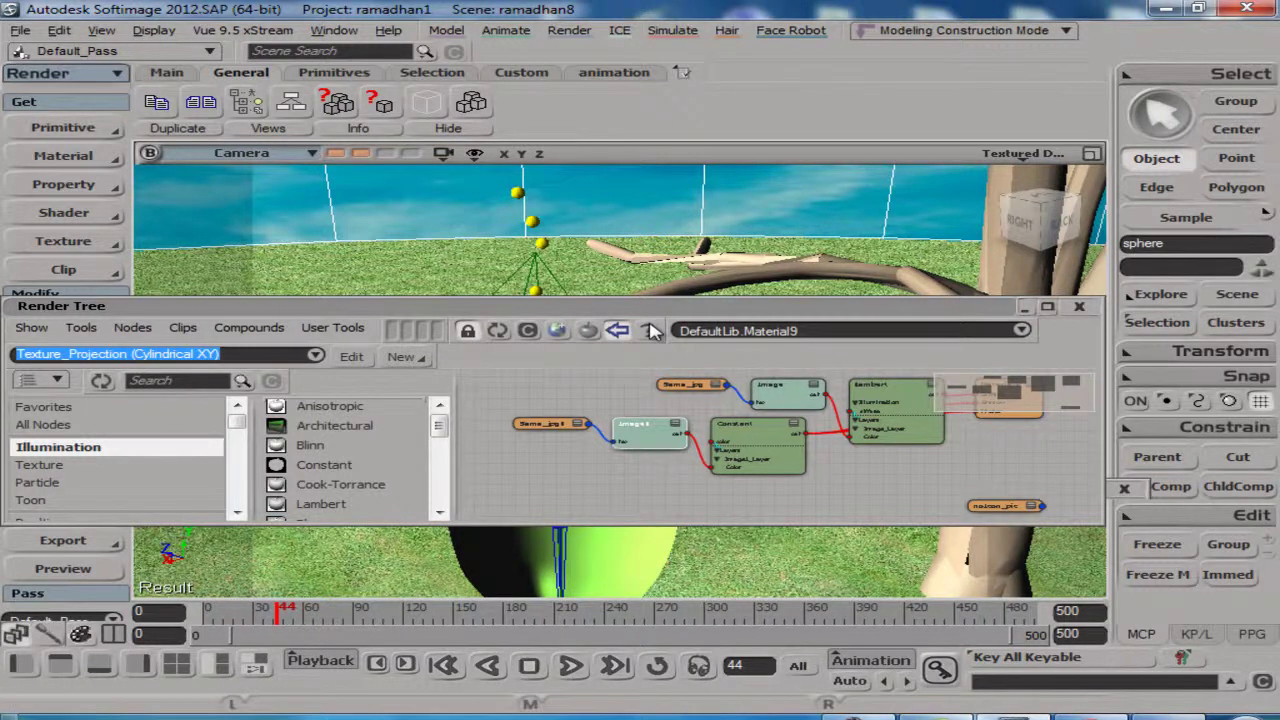
key(F10)
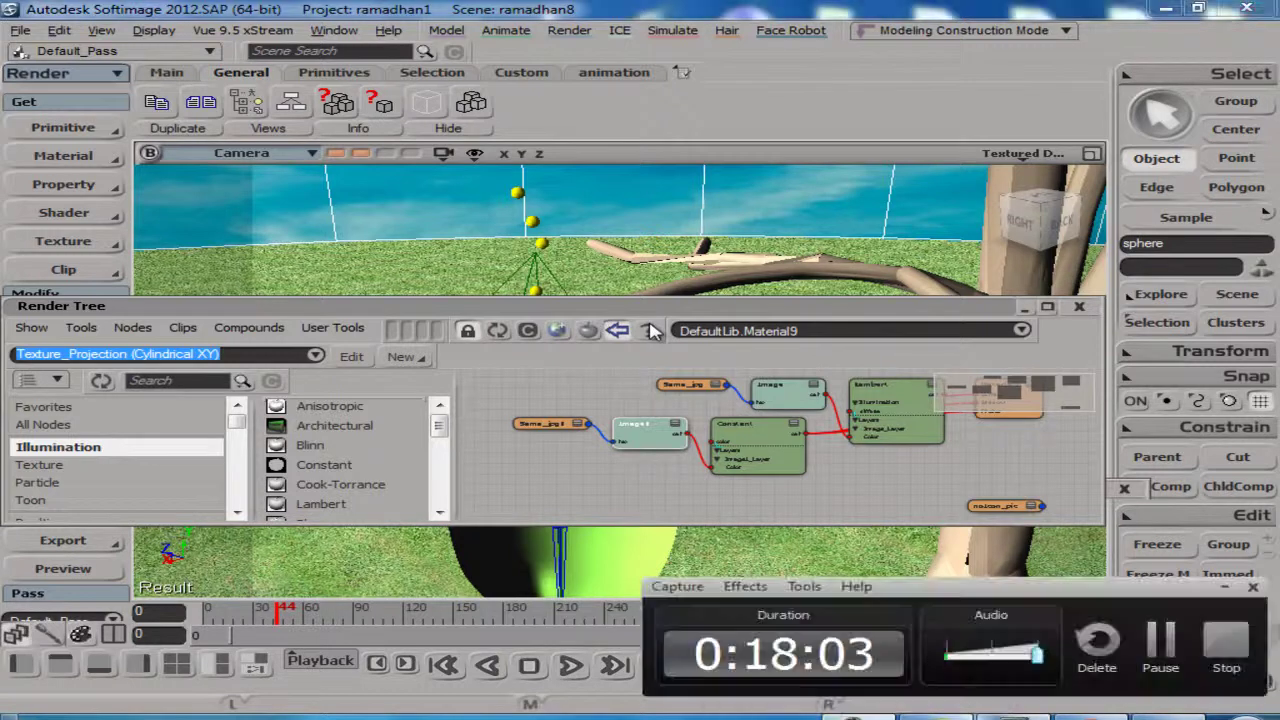